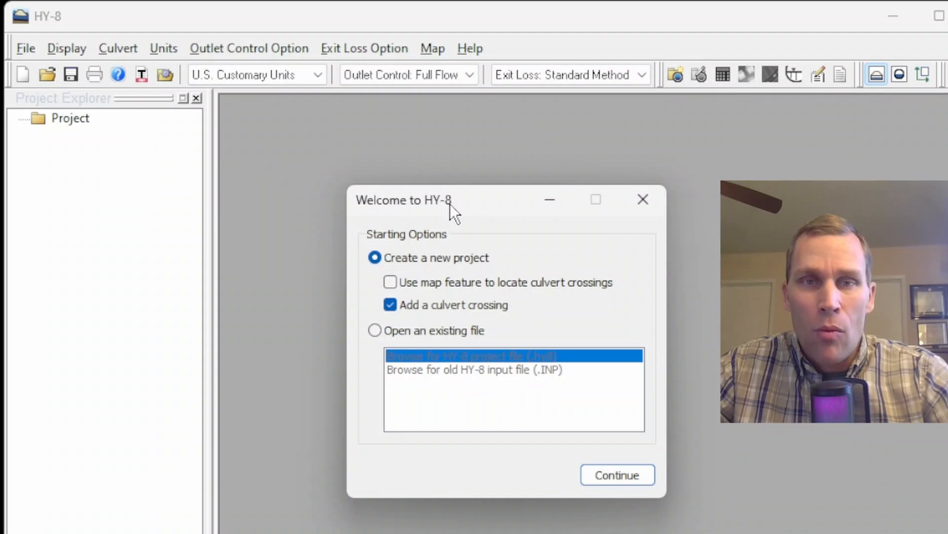
Dismiss the welcome dialog and review the cover and table of contents of the HY-8 Quick Start documentation.
left_click(650, 206)
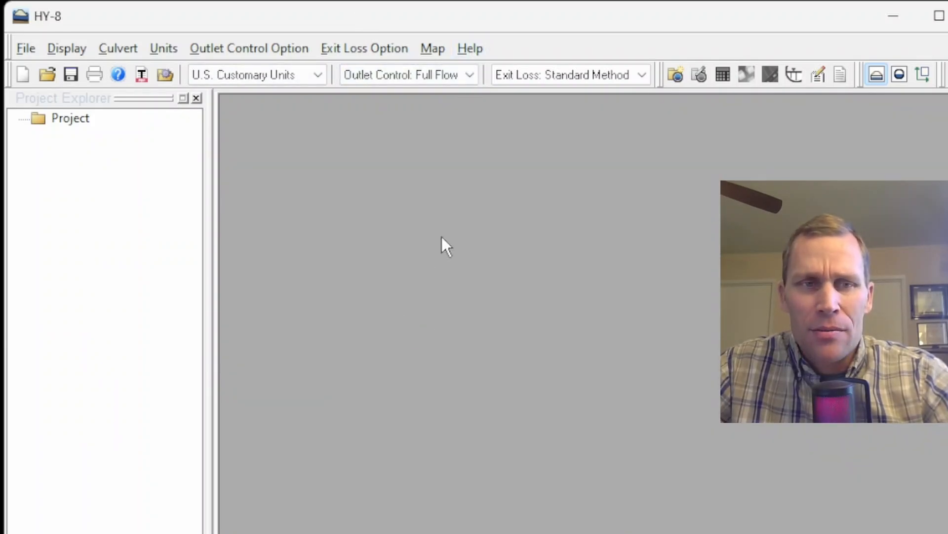
left_click(481, 51)
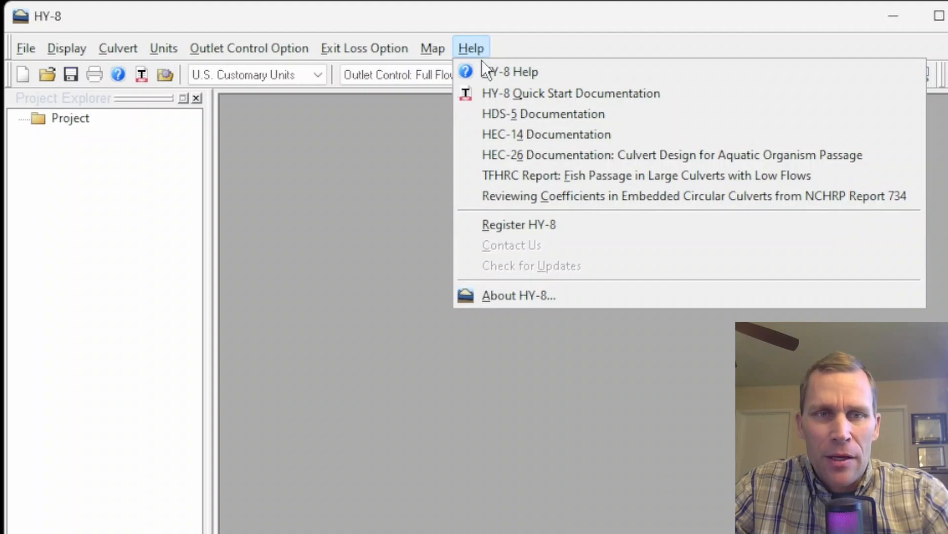
left_click(551, 92)
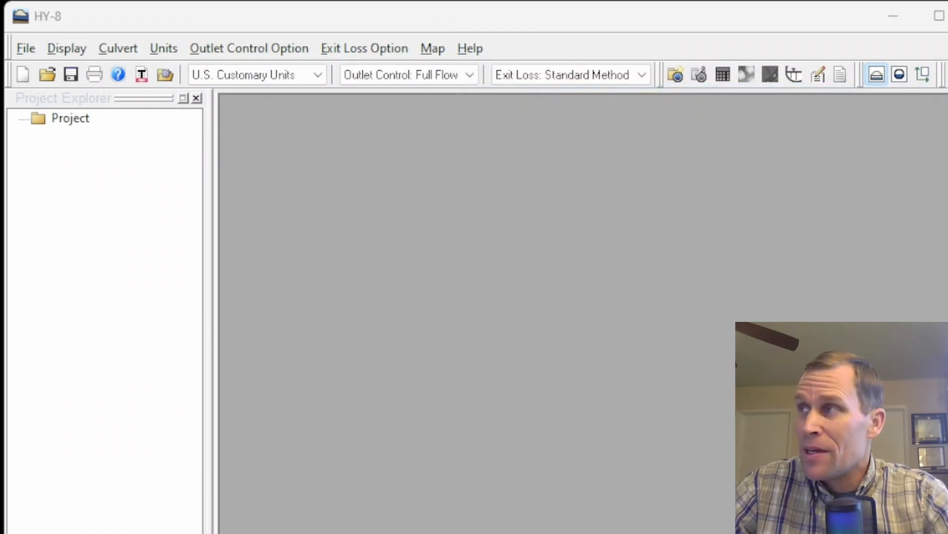
left_click_drag(947, 58, 413, 24)
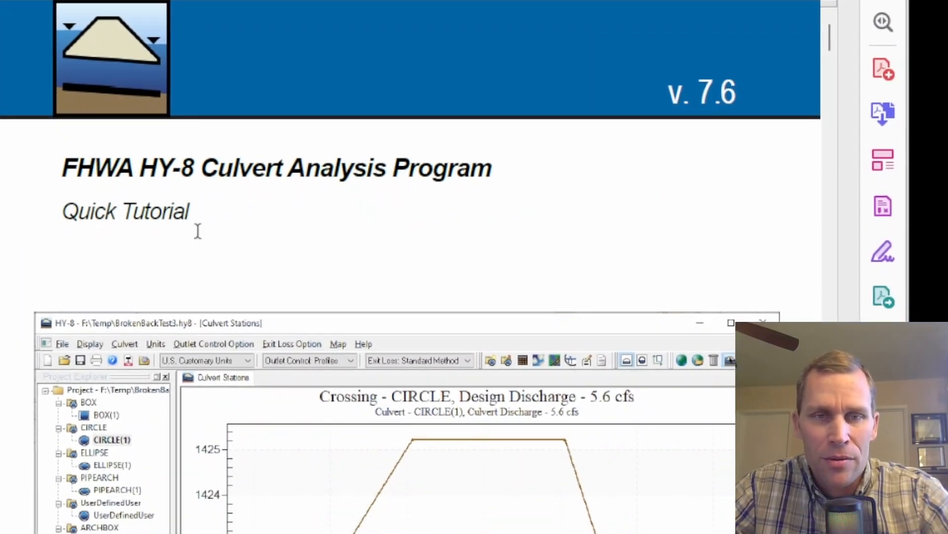
scroll(265, 226, "down", 7)
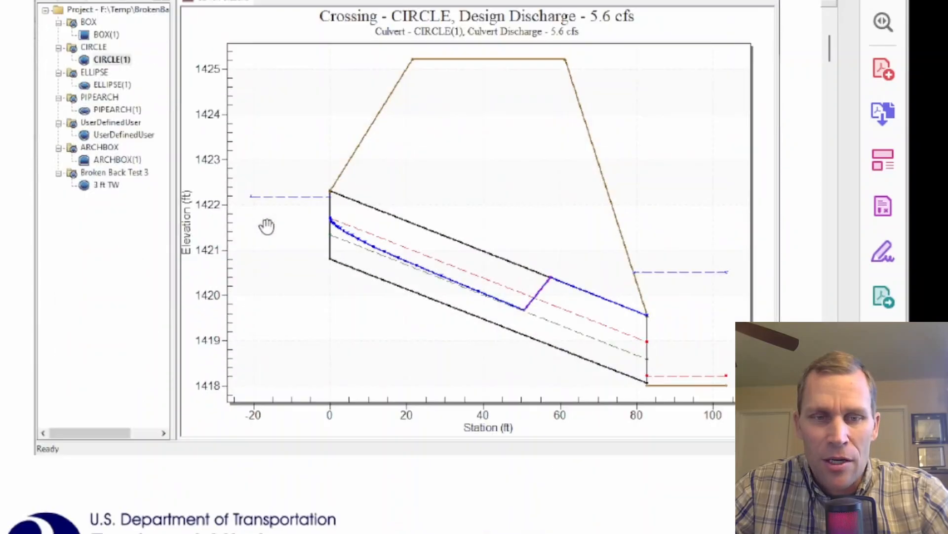
scroll(267, 226, "down", 6)
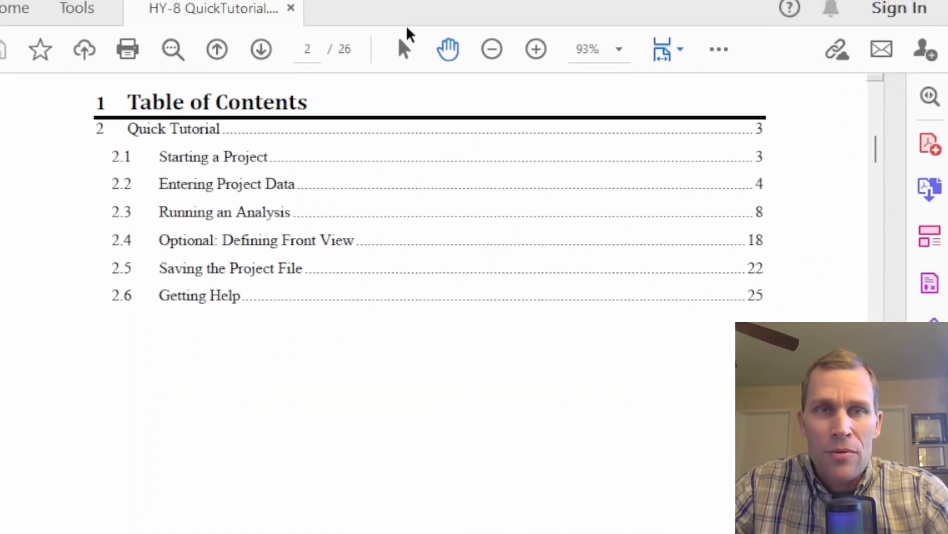
left_click_drag(417, 7, 947, 88)
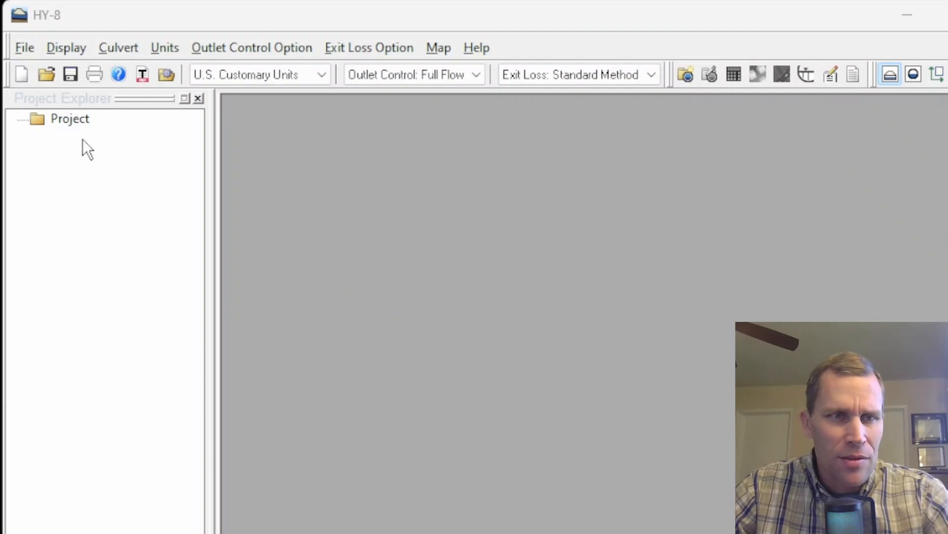
Add a culvert crossing to the project, using Minimum, Design, and Maximum as its discharge method.
right_click(69, 120)
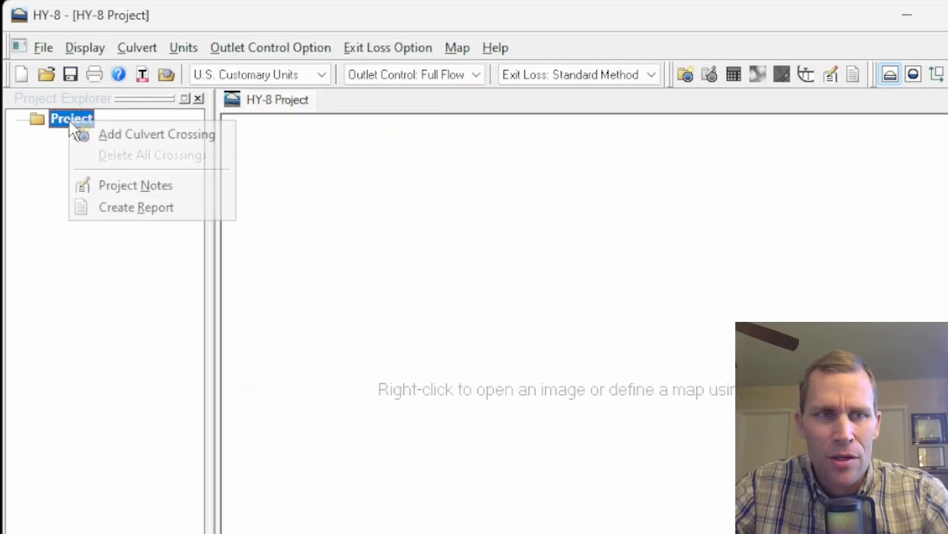
left_click(130, 133)
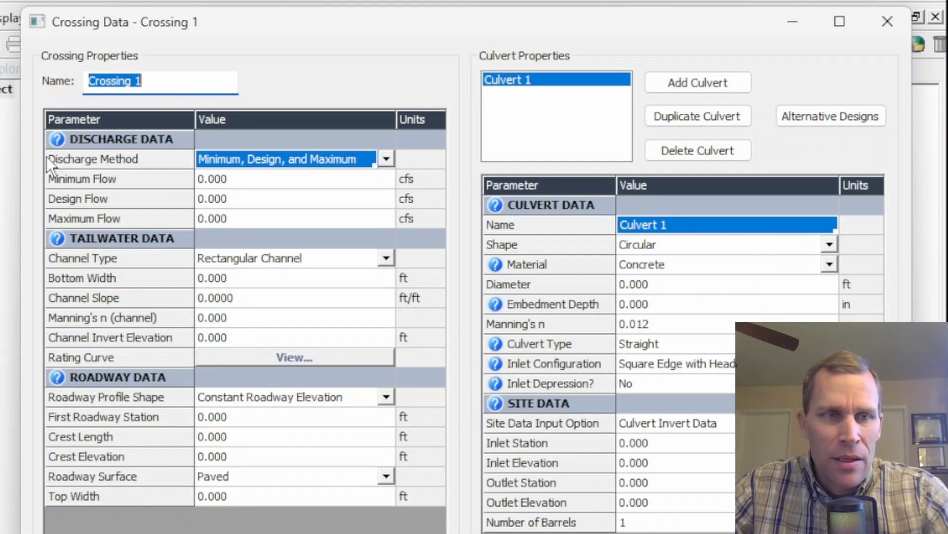
left_click(391, 159)
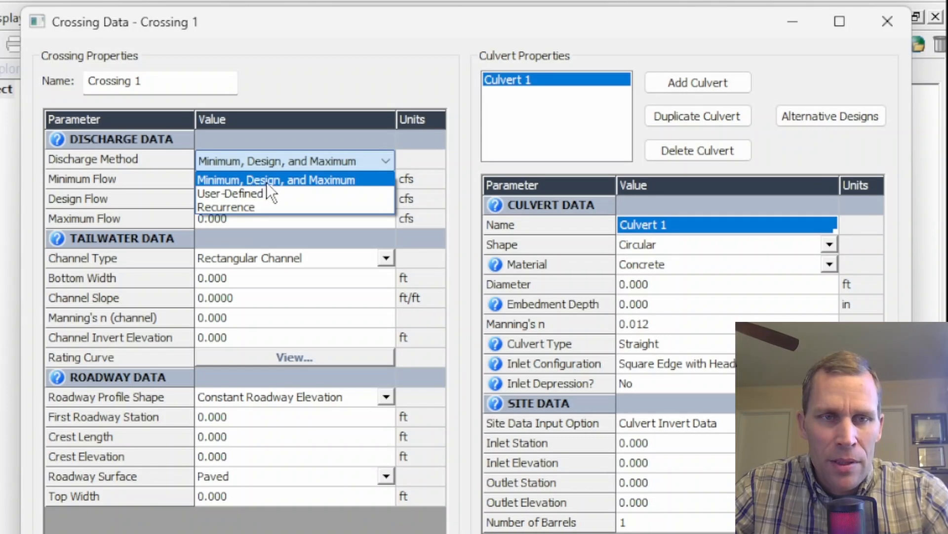
left_click(321, 179)
left_click(280, 185)
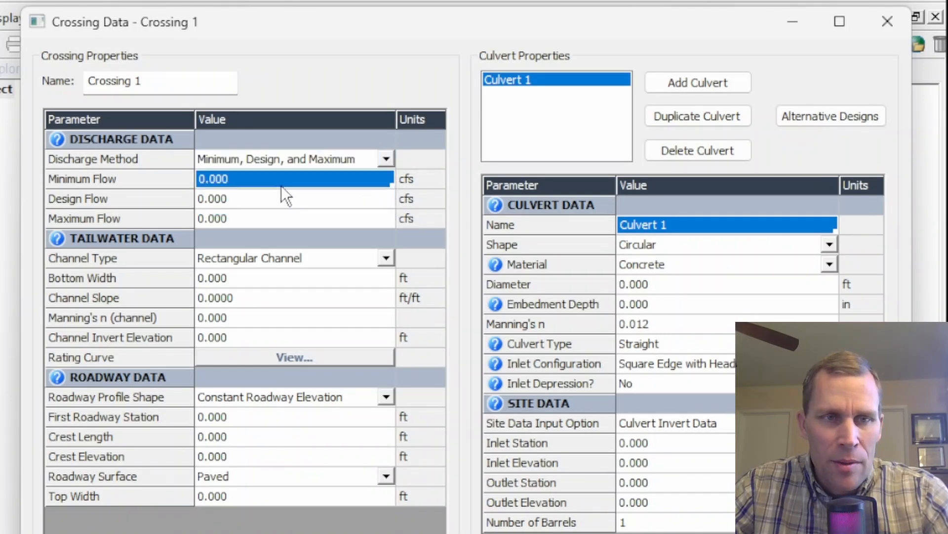
Set the crossing's design flow to 200 cfs and maximum flow to 250 cfs, and save it ignoring the input errors.
left_click(278, 200)
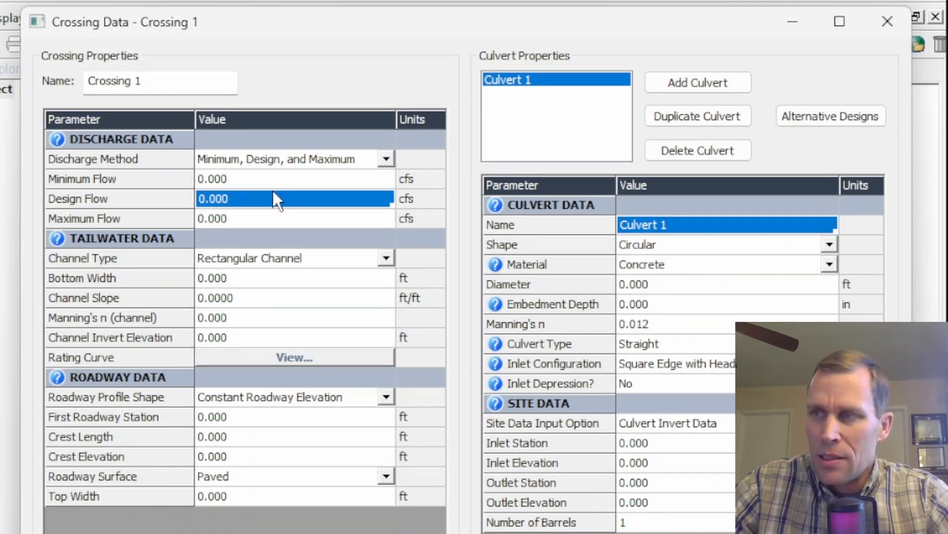
type("200")
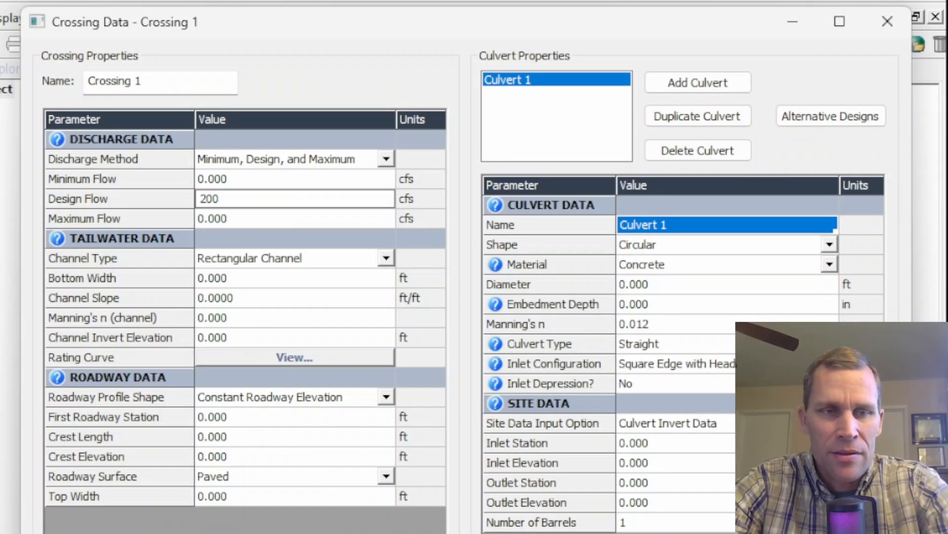
key("Return")
type("250")
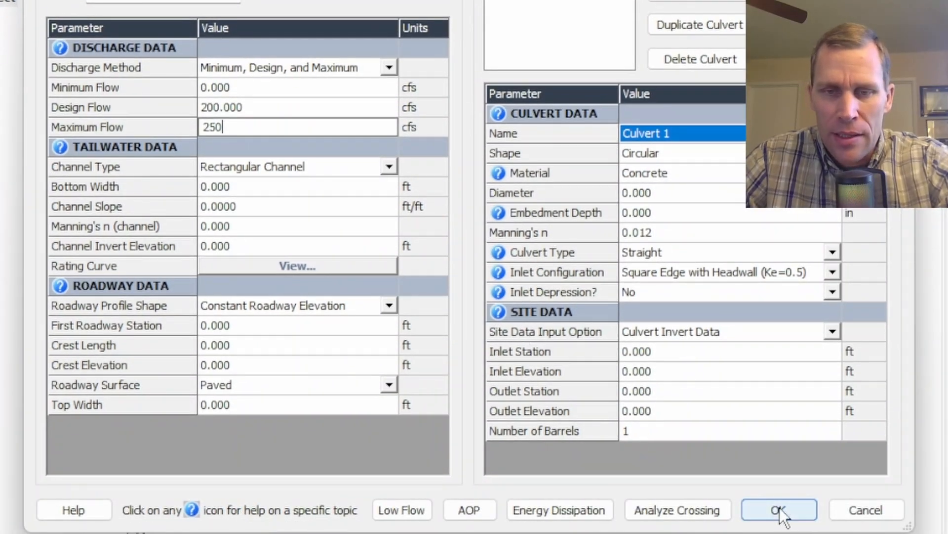
left_click(779, 508)
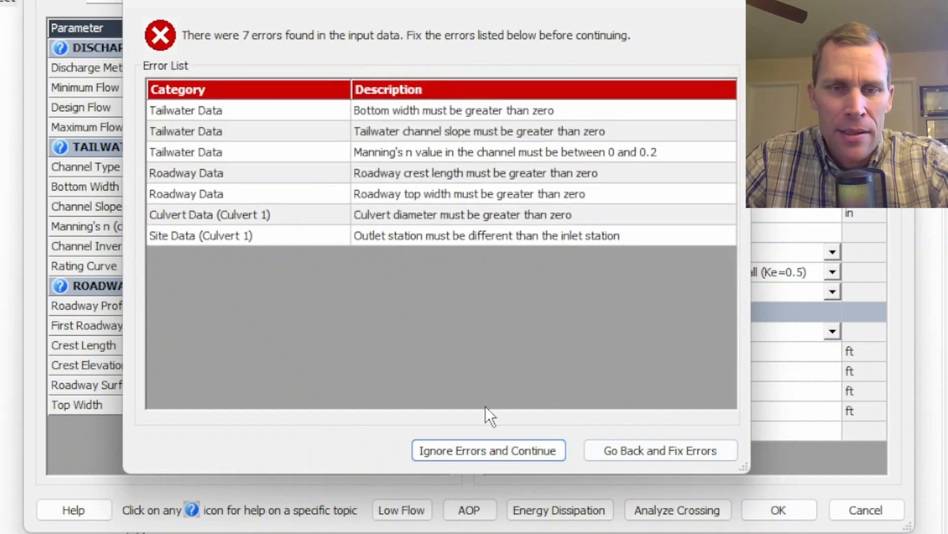
left_click(488, 450)
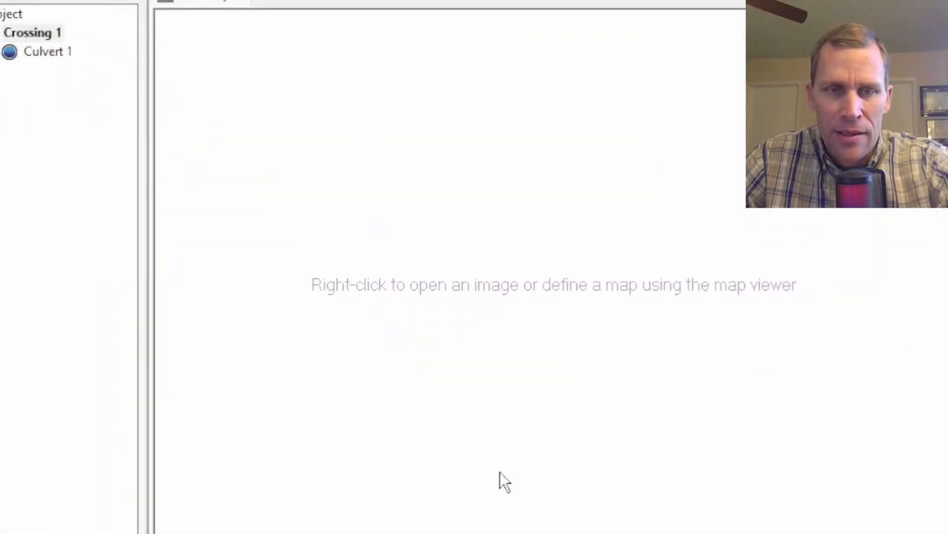
Select Culvert 1 under the new crossing and keep the project in U.S. Customary Units.
left_click(100, 139)
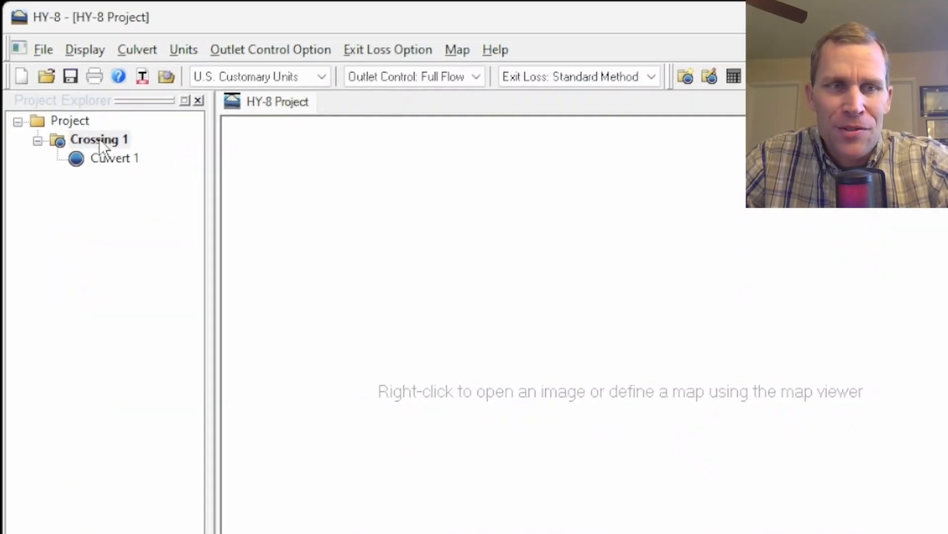
left_click(120, 158)
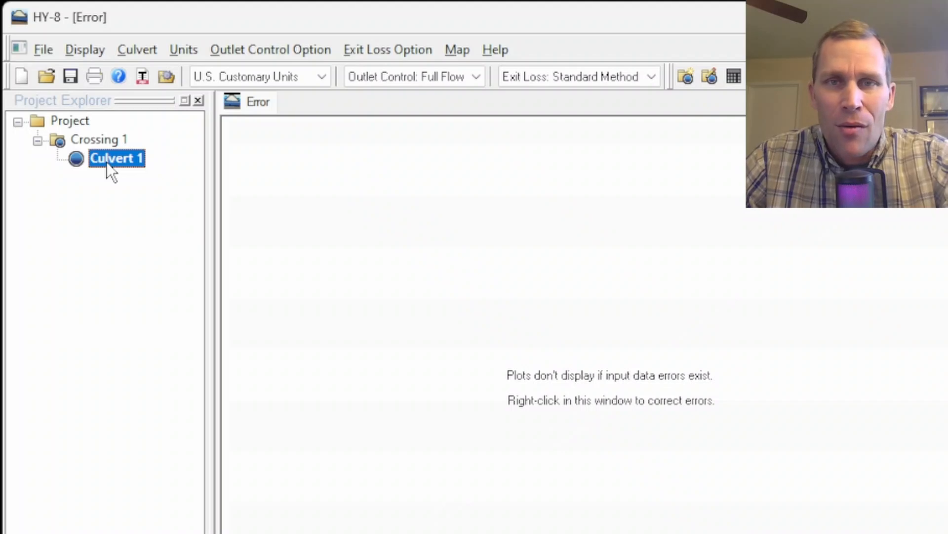
left_click(184, 48)
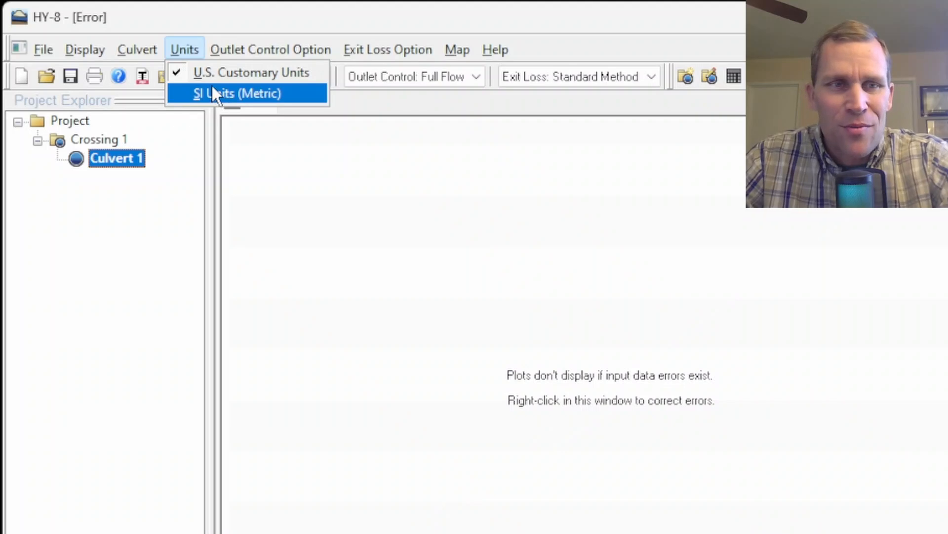
left_click(230, 74)
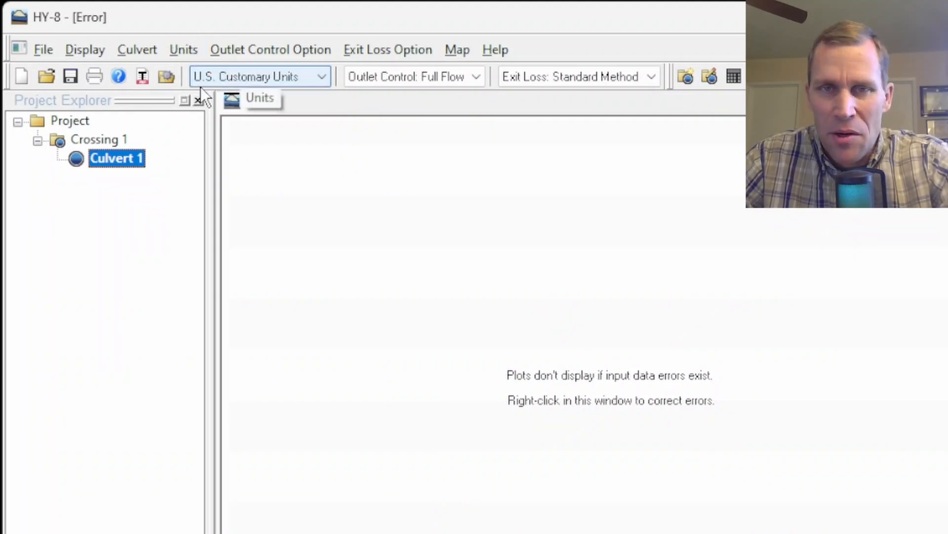
Reopen the culvert crossing data and define the tailwater as a Trapezoidal Channel with a bottom width of 8 ft.
right_click(102, 164)
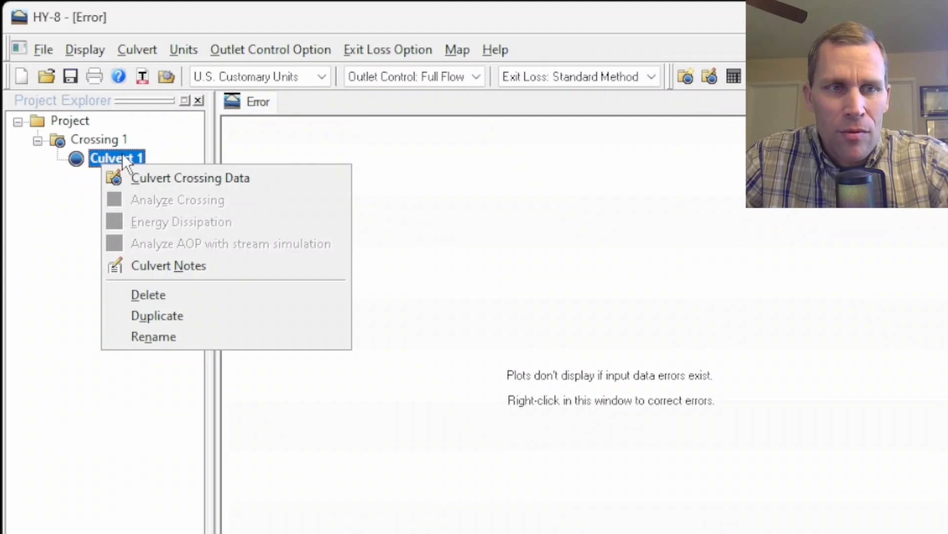
left_click(174, 180)
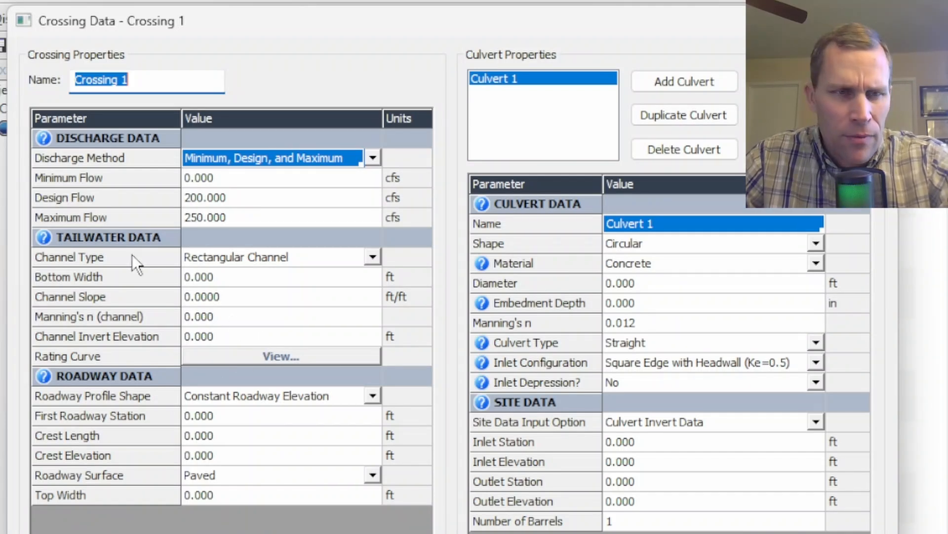
left_click(372, 257)
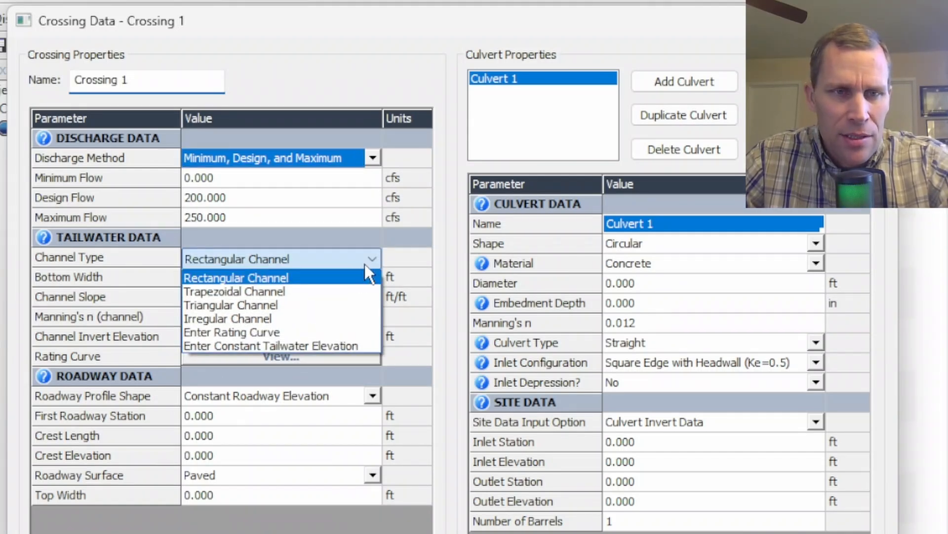
left_click(313, 291)
left_click(253, 277)
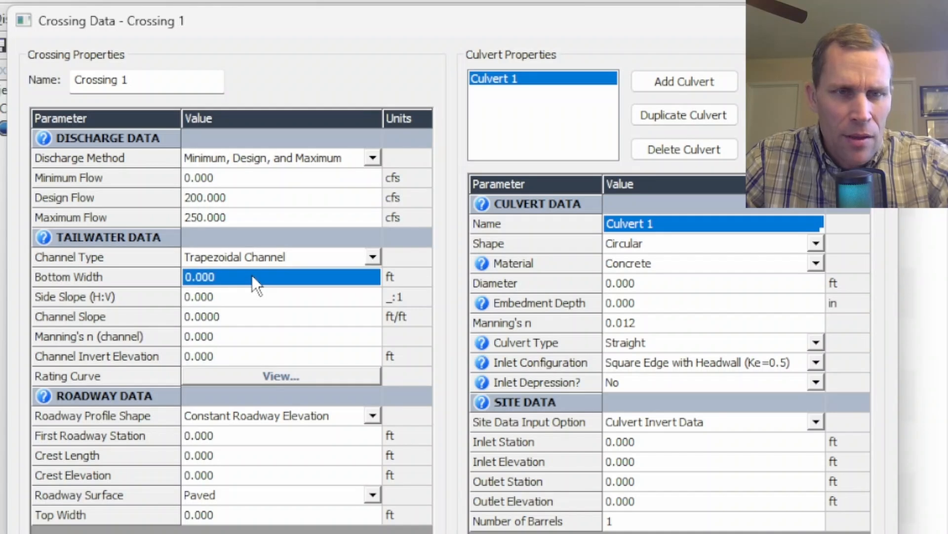
type("8")
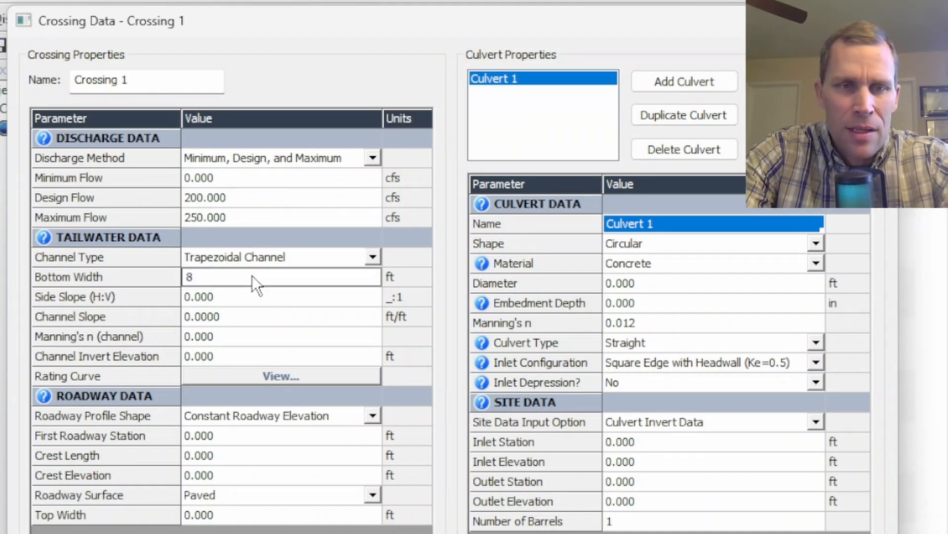
key("Tab")
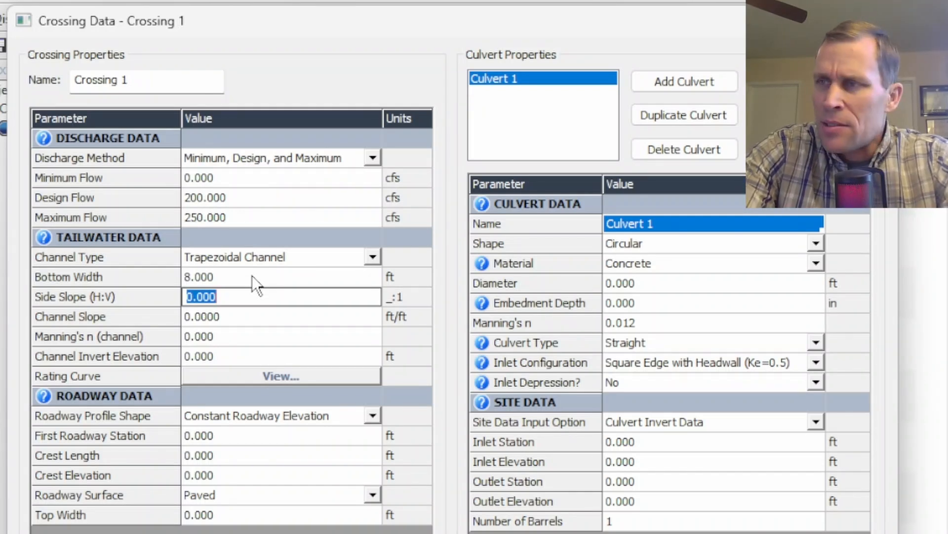
Set the tailwater channel's side slope to 2:1, channel slope to 0.005 ft/ft, Manning's n to 0.032 and invert elevation to 89.2 ft.
type("2")
key("Tab")
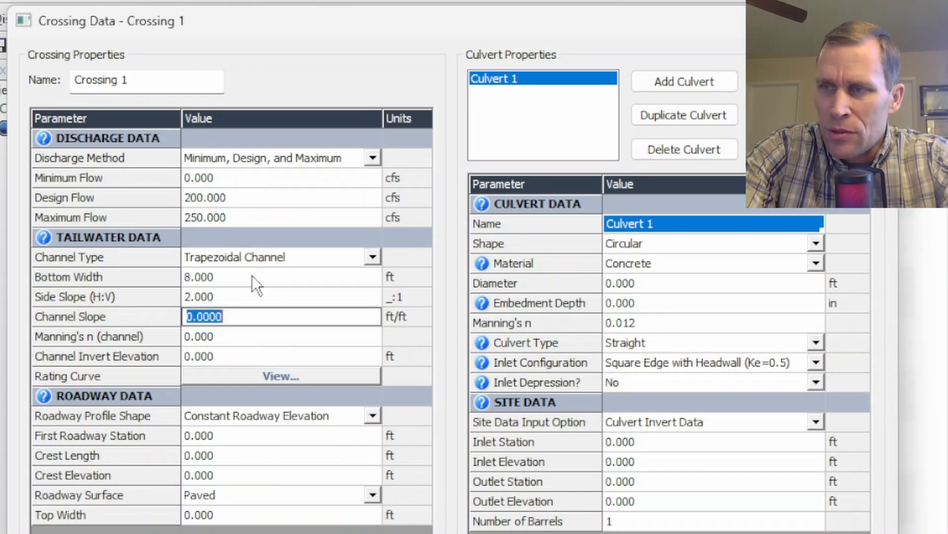
type("0.005")
key("Tab")
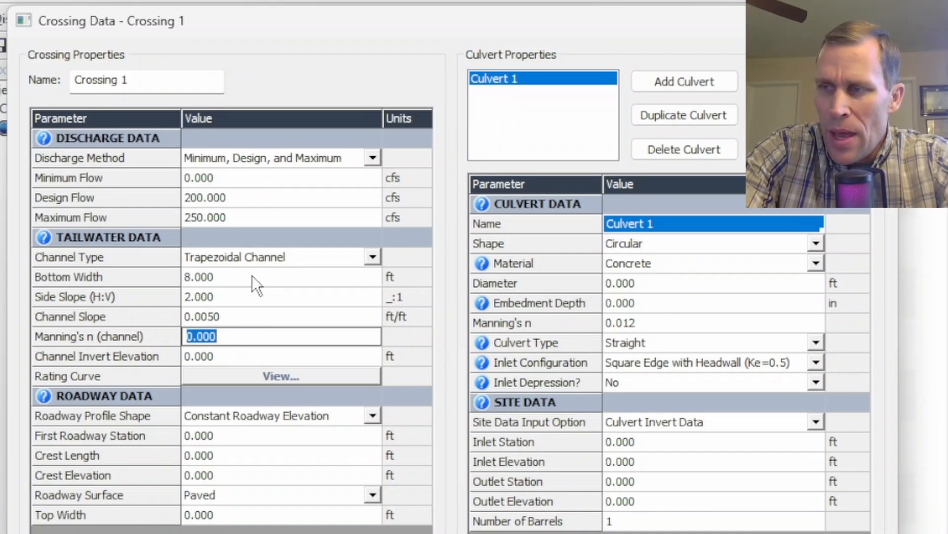
type("0.032")
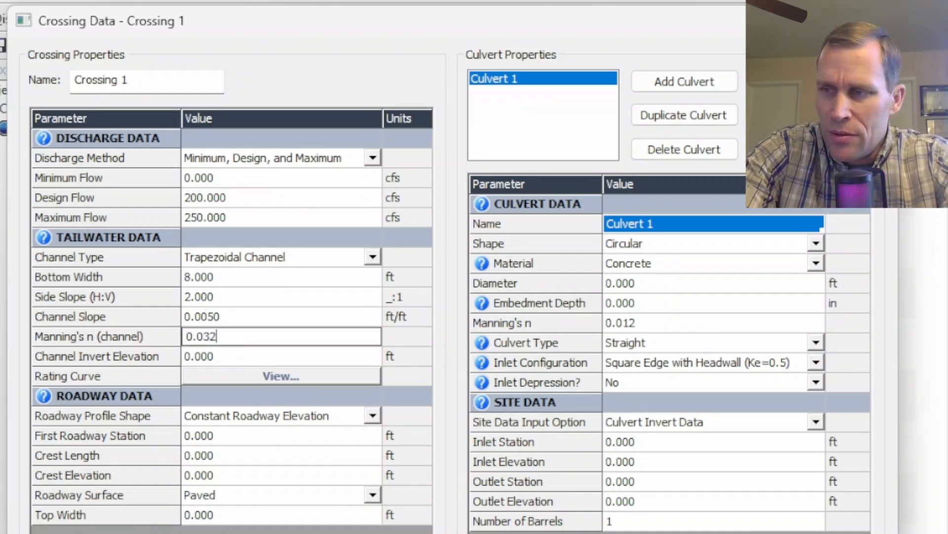
key("Tab")
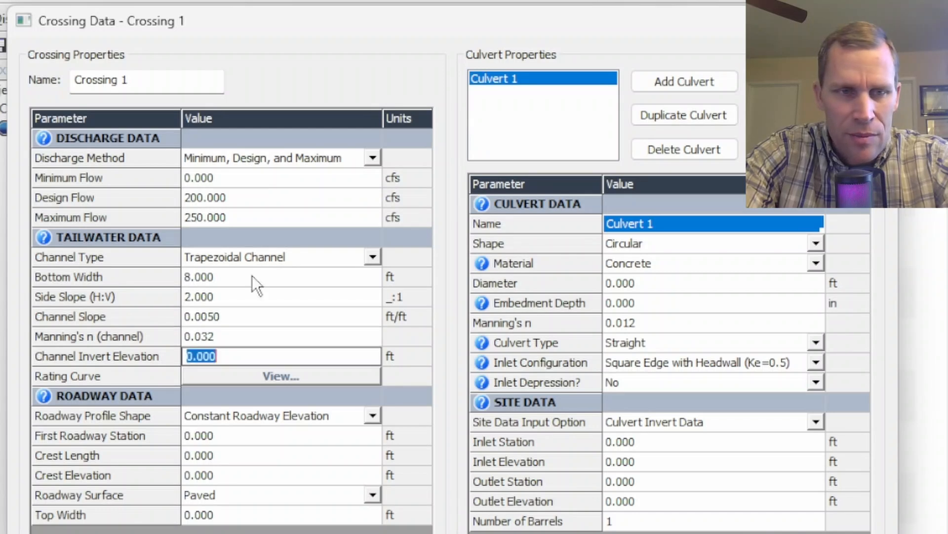
type("89.2")
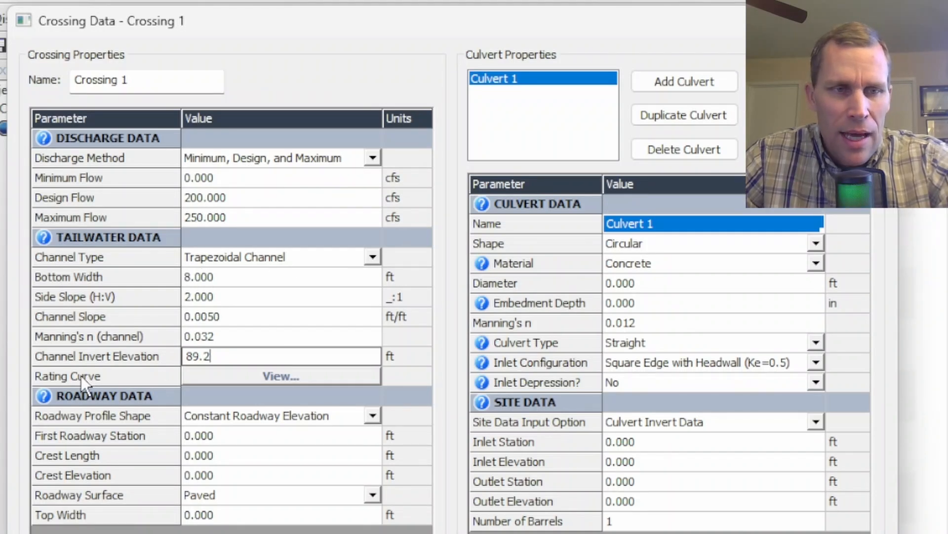
View the tailwater channel's rating curve table and its plot, then close the plot.
left_click(290, 379)
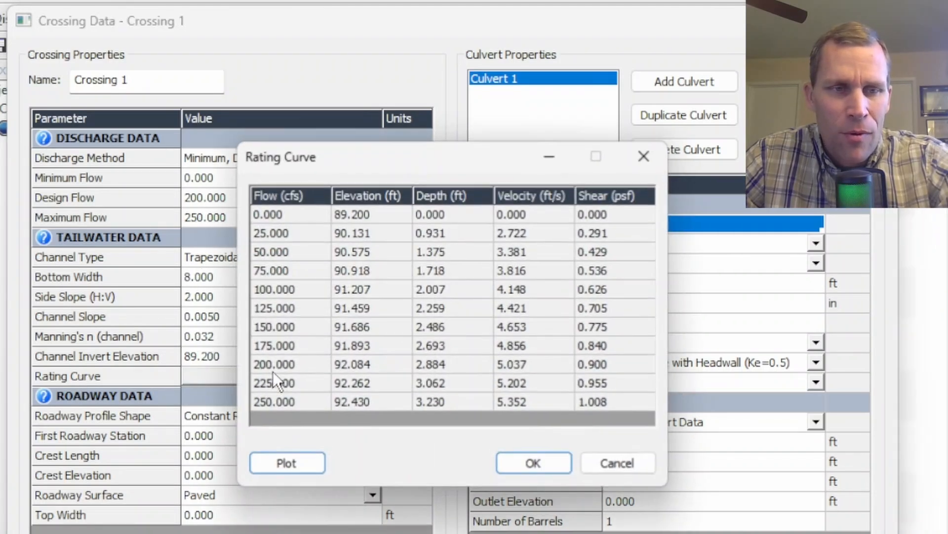
left_click_drag(348, 166, 464, 137)
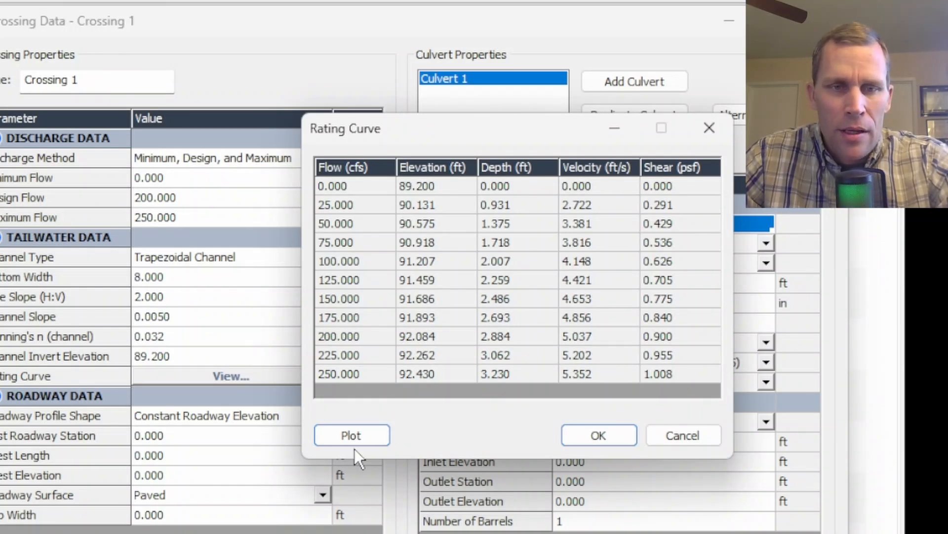
left_click(353, 434)
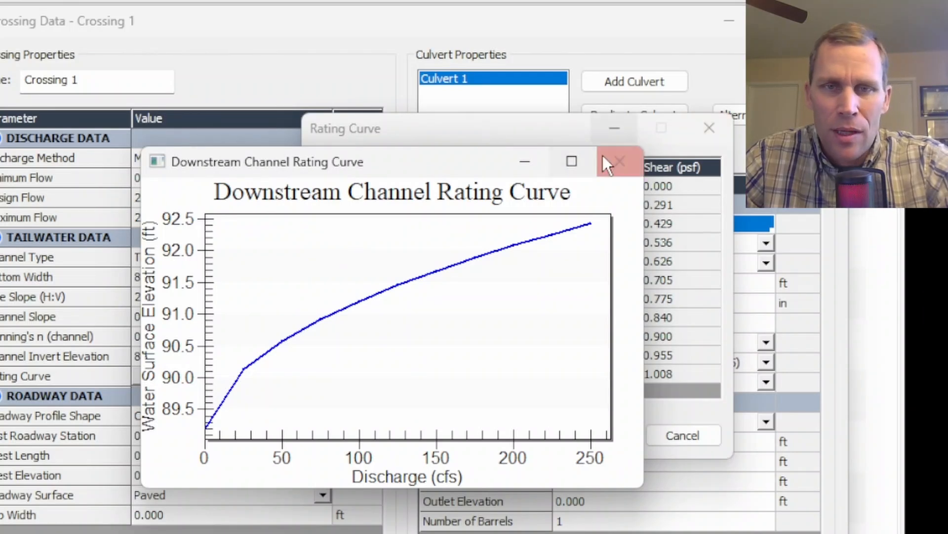
left_click(619, 161)
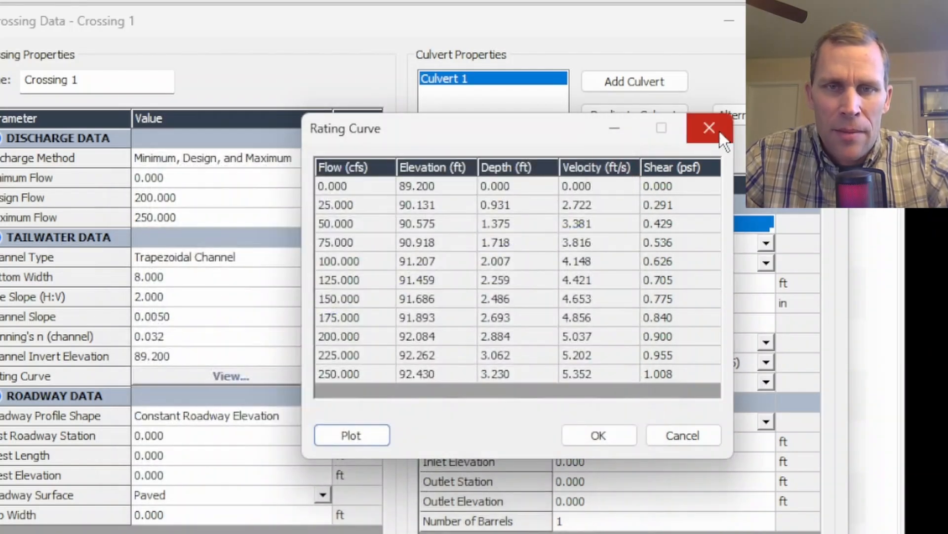
Close the rating curve table, keep the roadway profile as Constant Roadway Elevation, and set the crest length to 100 ft.
left_click(718, 129)
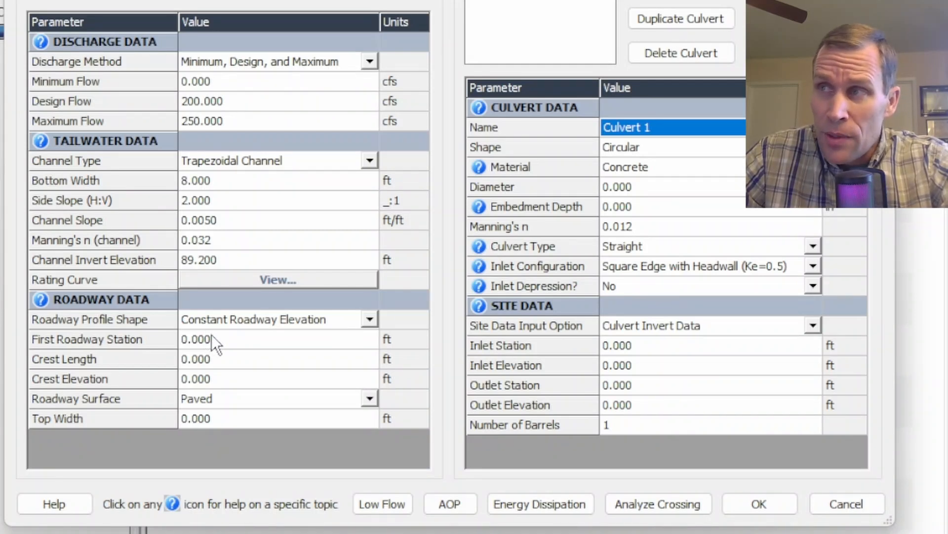
left_click(373, 320)
left_click(372, 318)
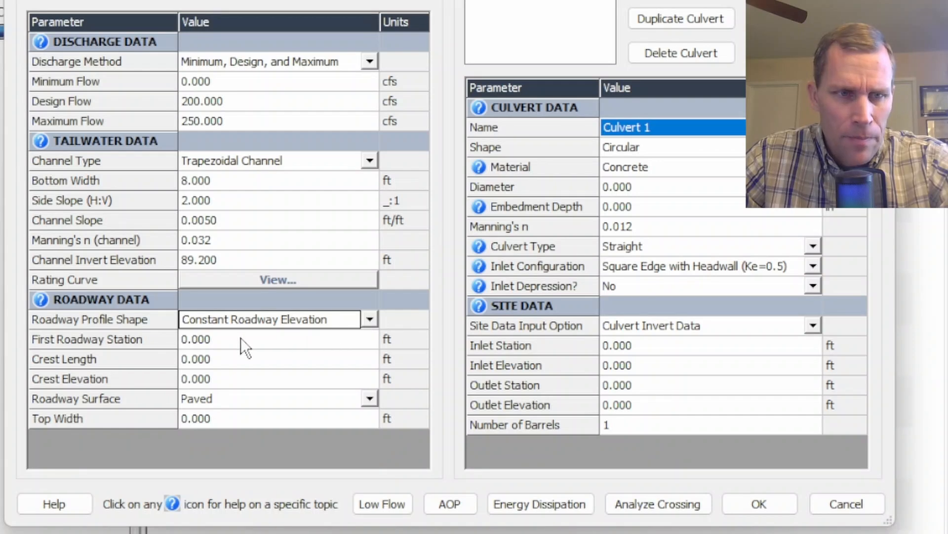
left_click(225, 339)
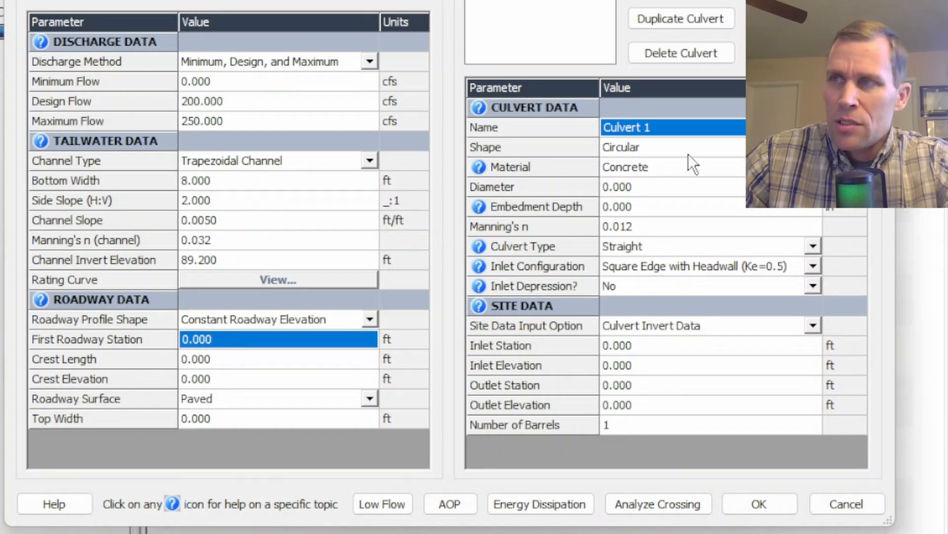
key("Down")
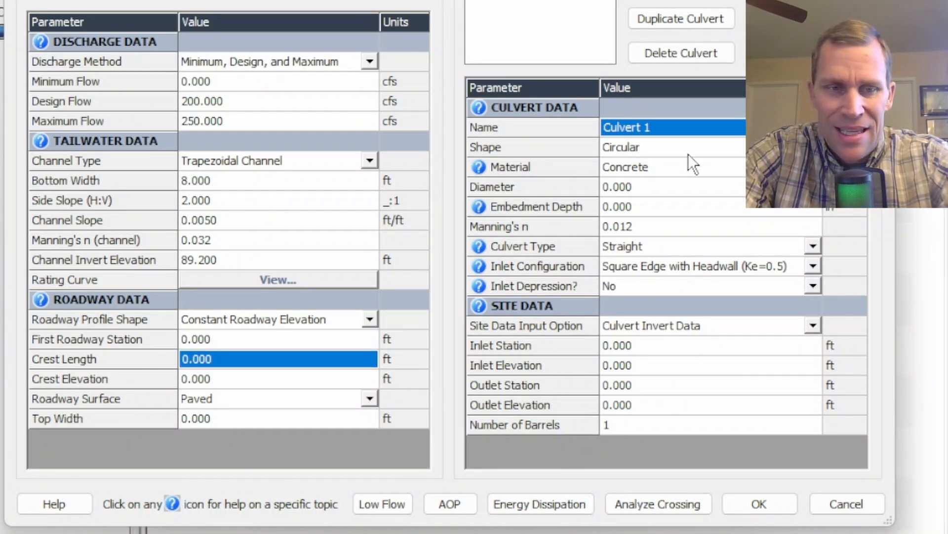
type("100")
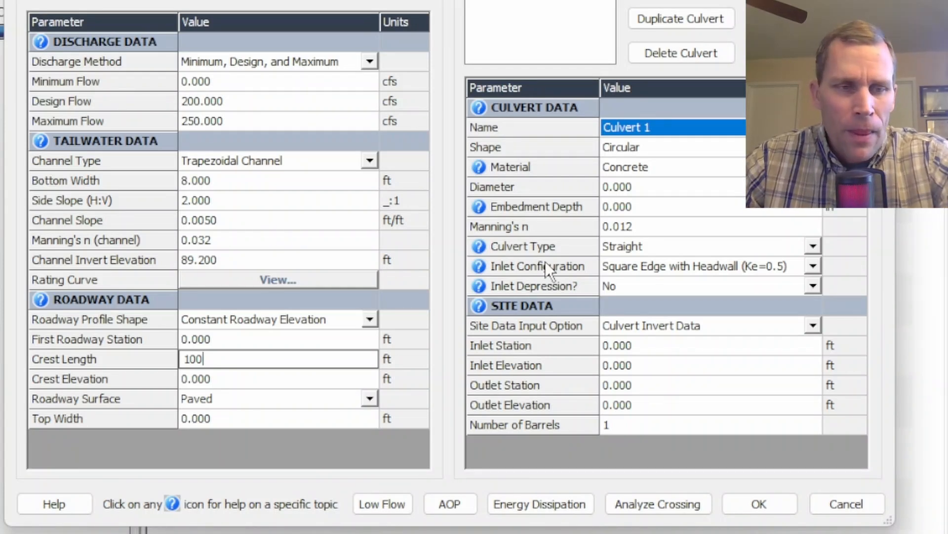
Set the roadway's crest elevation to 110 ft and top width to 68 ft, keeping the surface Paved.
left_click(221, 380)
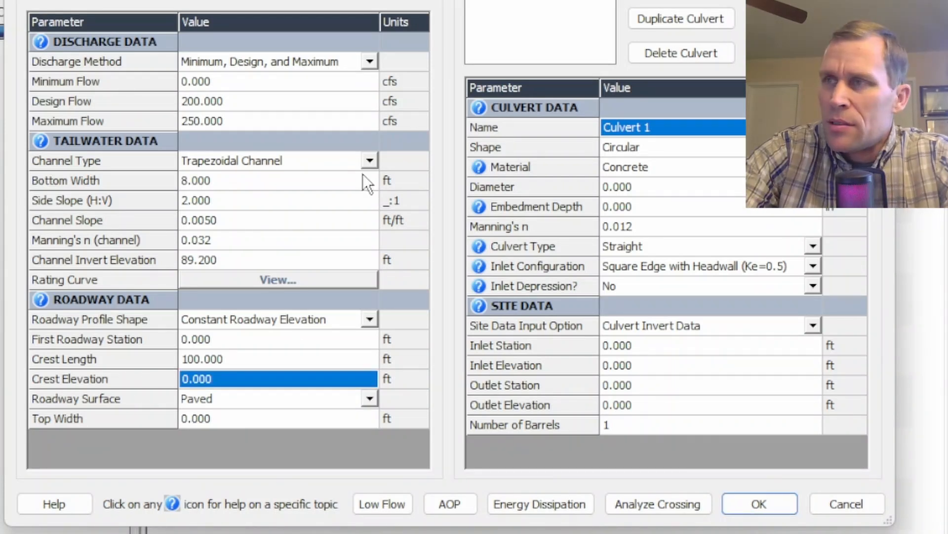
type("110")
left_click(279, 398)
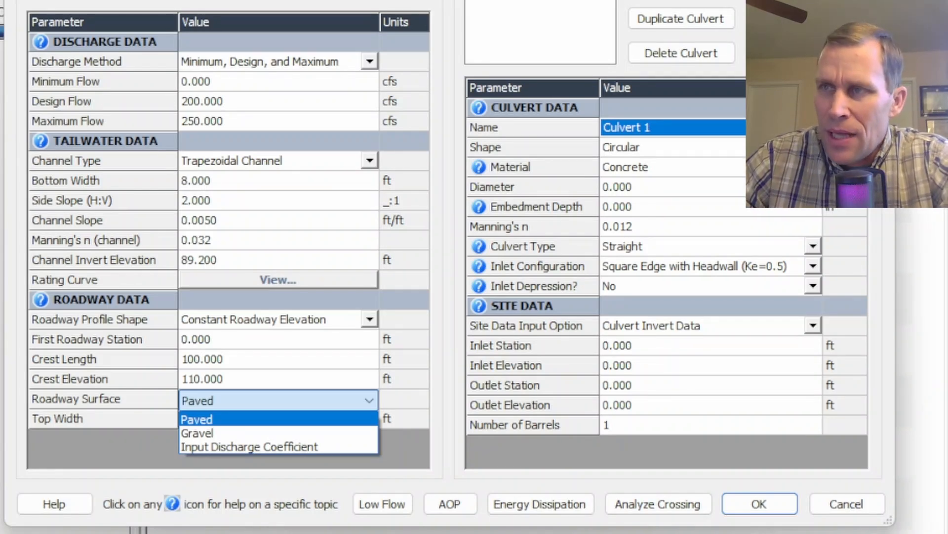
key("Tab")
type("68.")
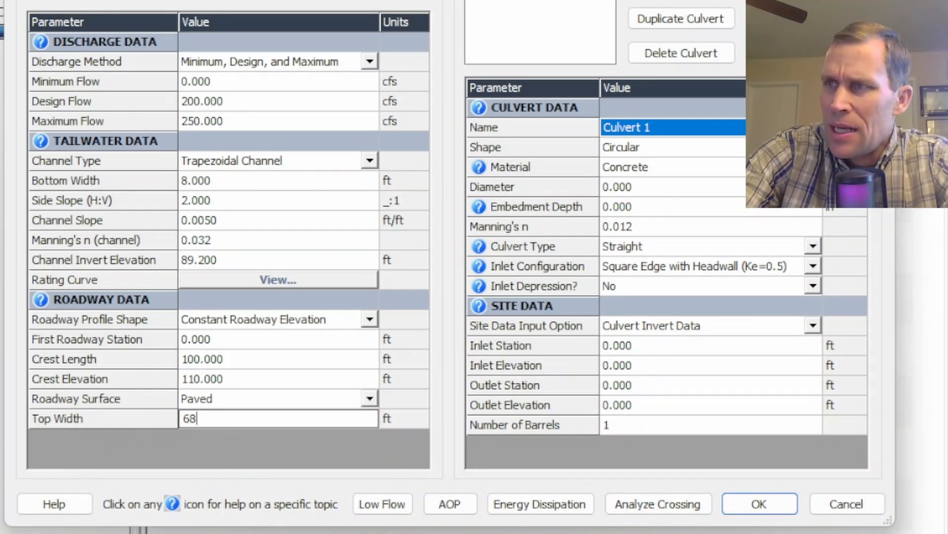
type("0")
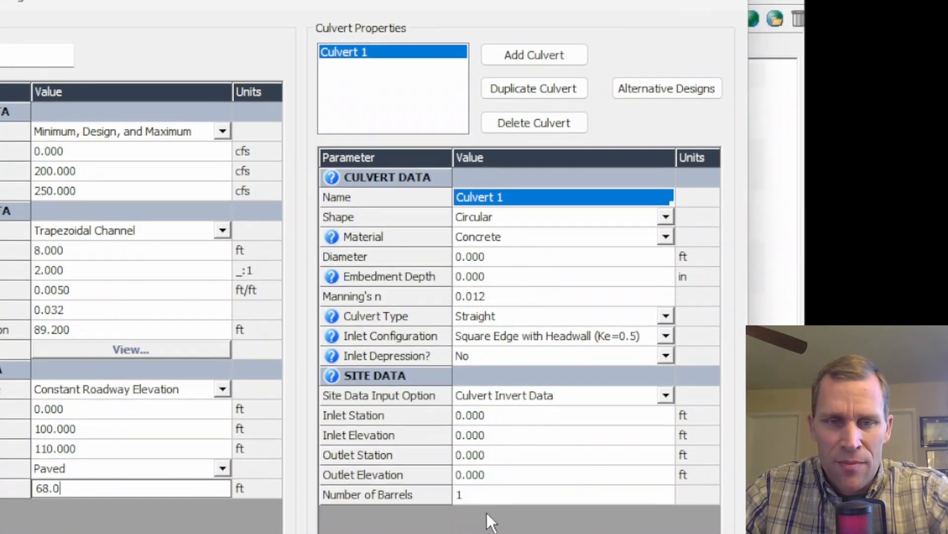
Rename the culvert as Example6 in its culvert data.
left_click(474, 494)
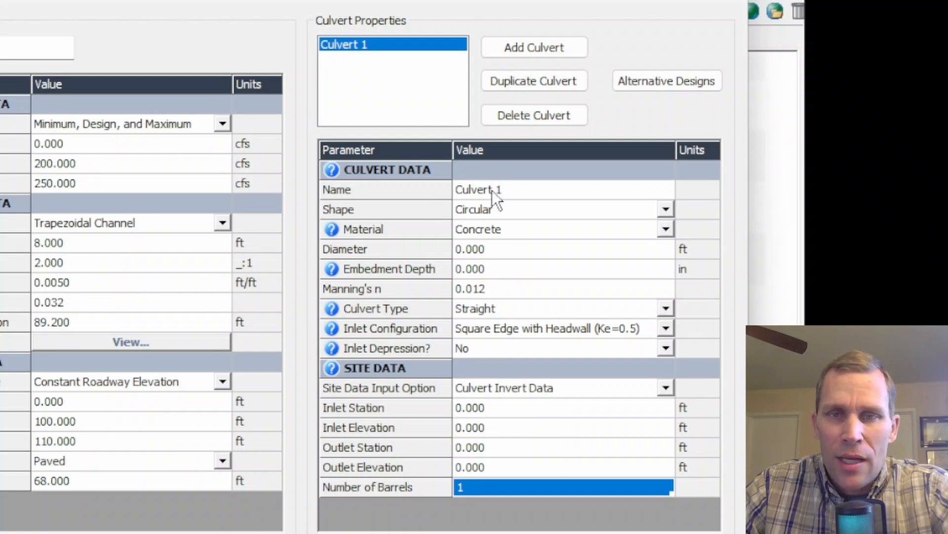
left_click(515, 190)
left_click(522, 189)
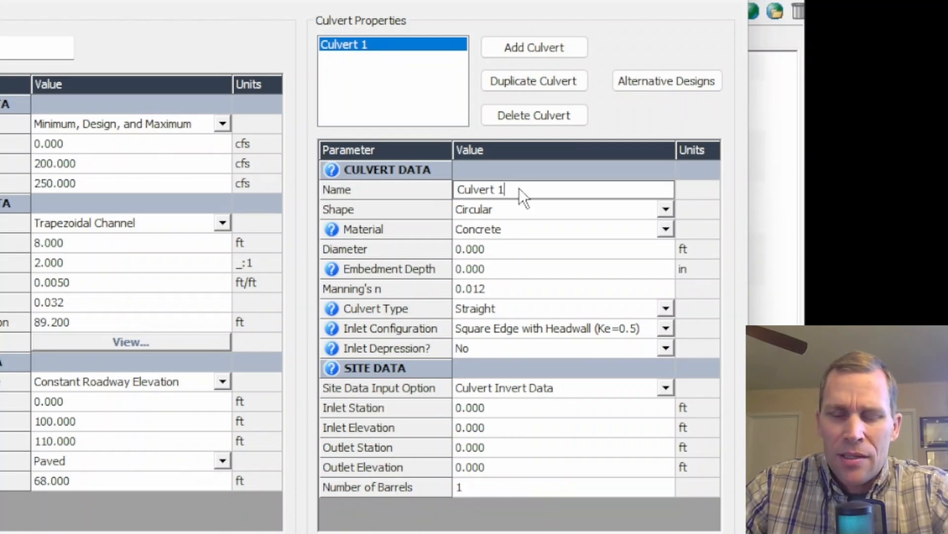
key("BackSpace")
key("BackSpace")
key("BackSpace")
key("BackSpace")
key("BackSpace")
key("BackSpace")
key("BackSpace")
key("BackSpace")
key("BackSpace")
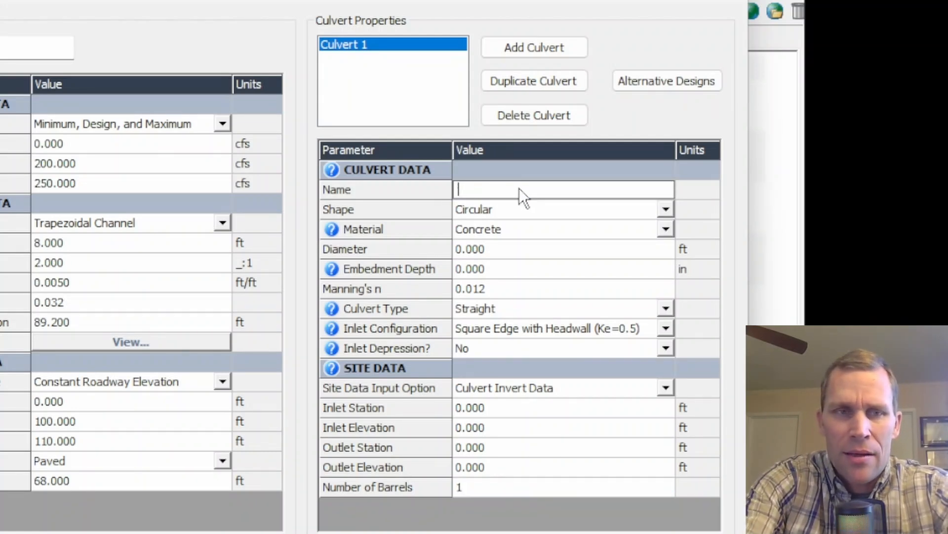
type("Example6")
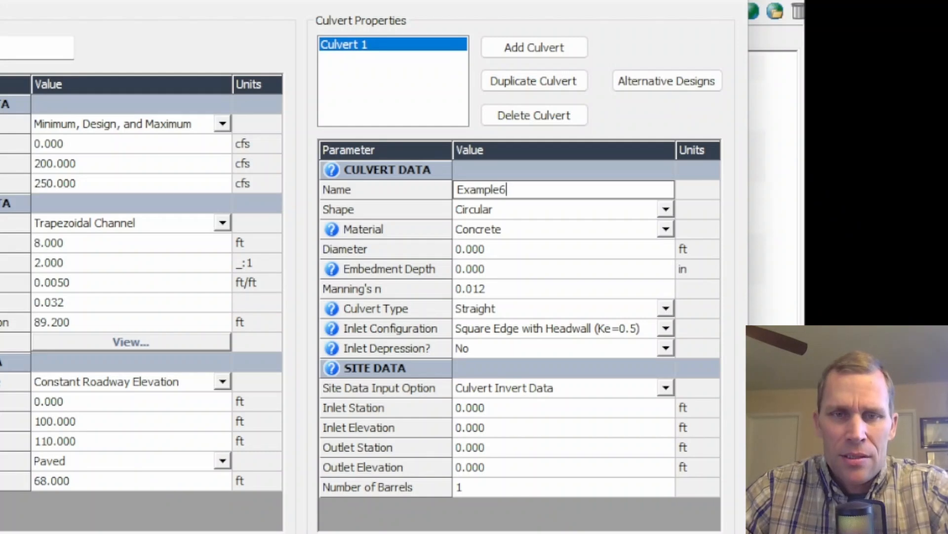
Accept the crossing data and continue despite the input errors so the new culvert name is applied to the project.
left_click_drag(524, 188, 457, 189)
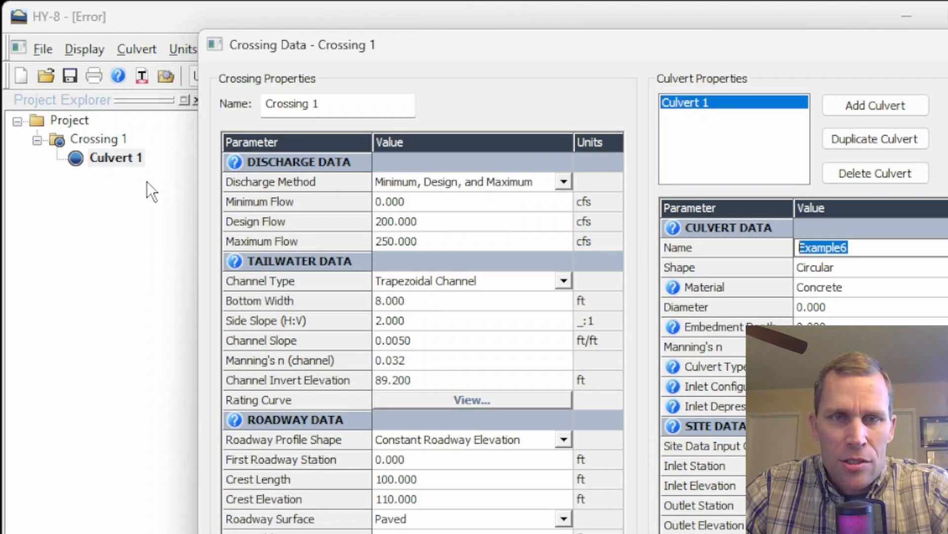
left_click_drag(464, 54, 423, 65)
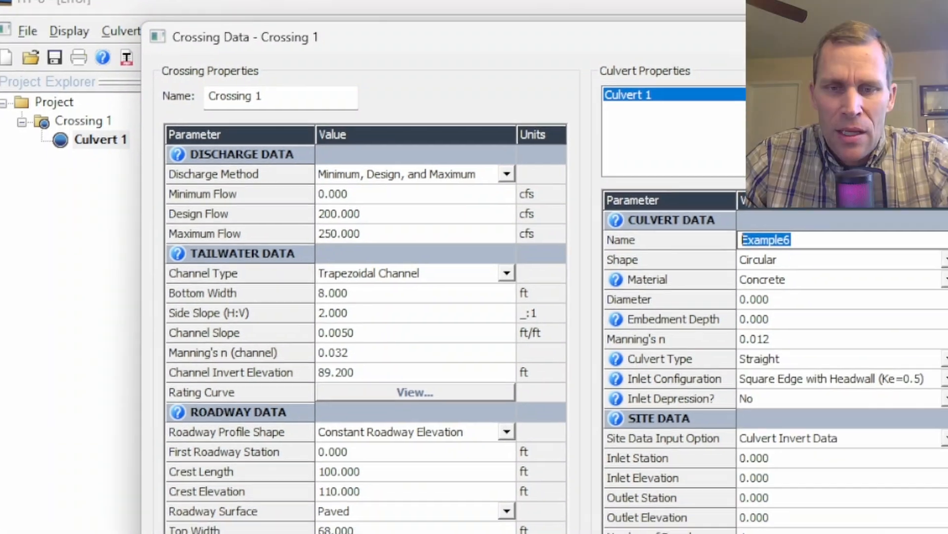
left_click(788, 503)
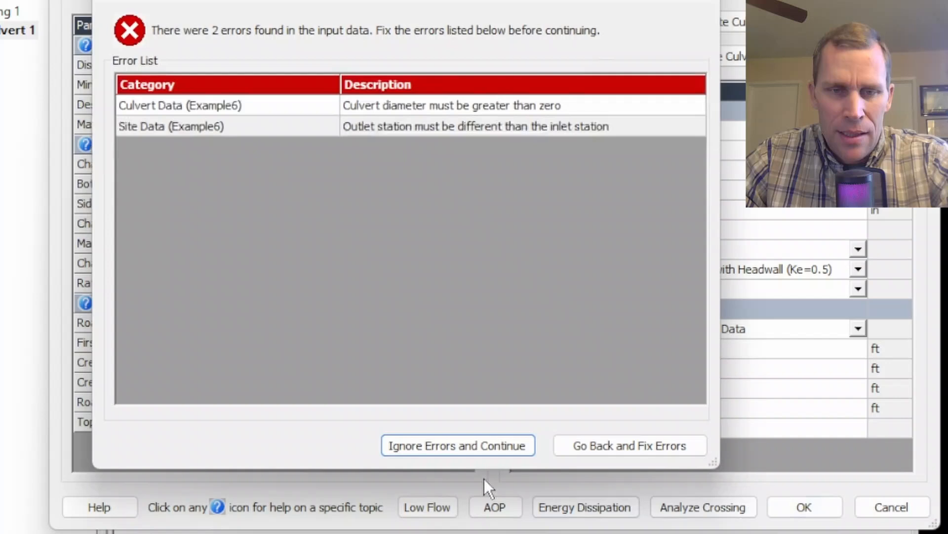
left_click(423, 445)
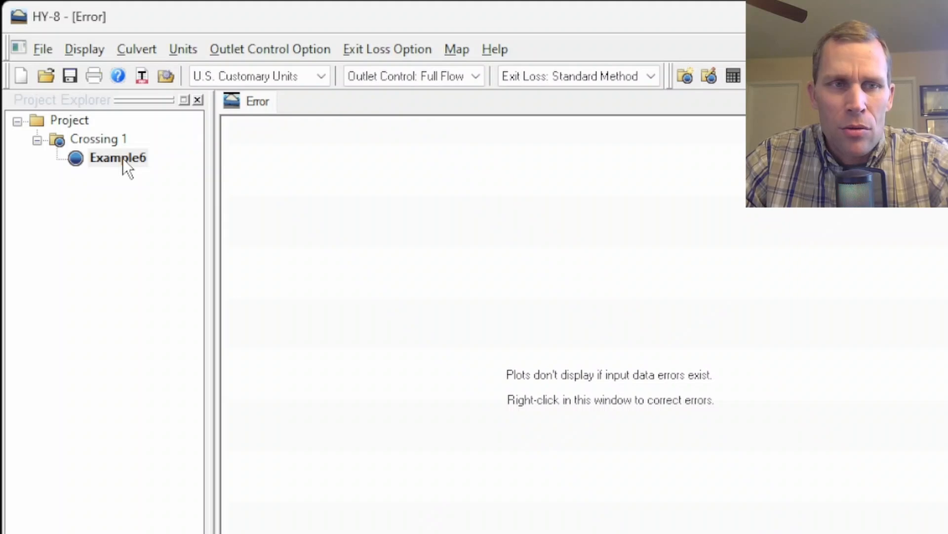
right_click(118, 158)
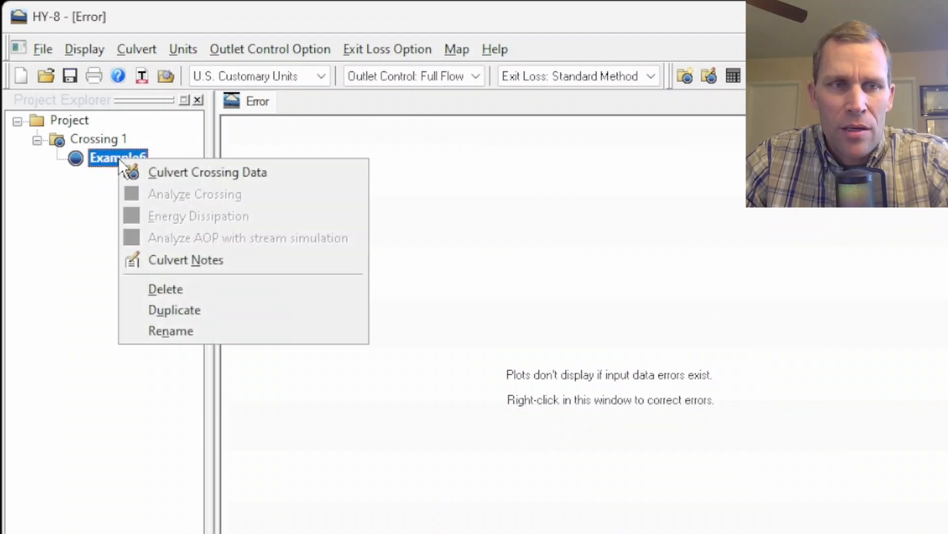
left_click(165, 336)
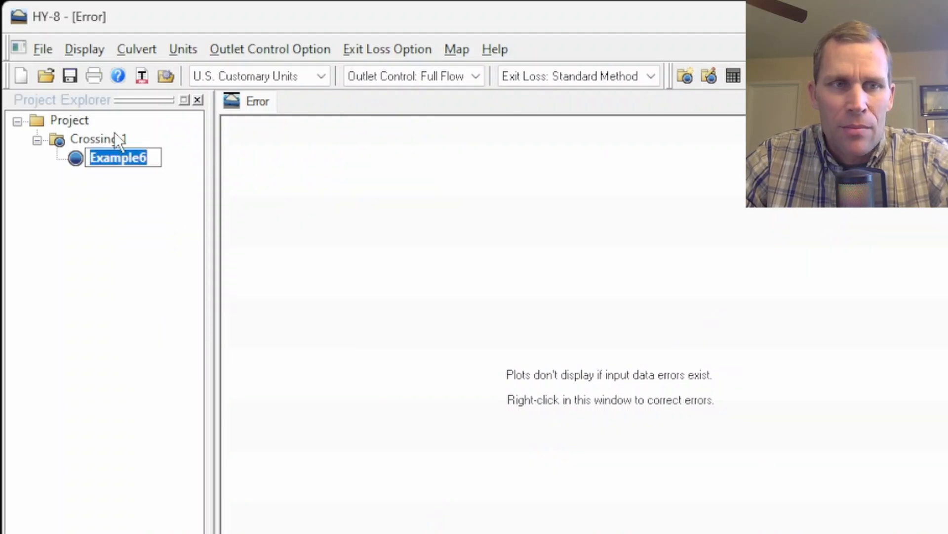
left_click(120, 200)
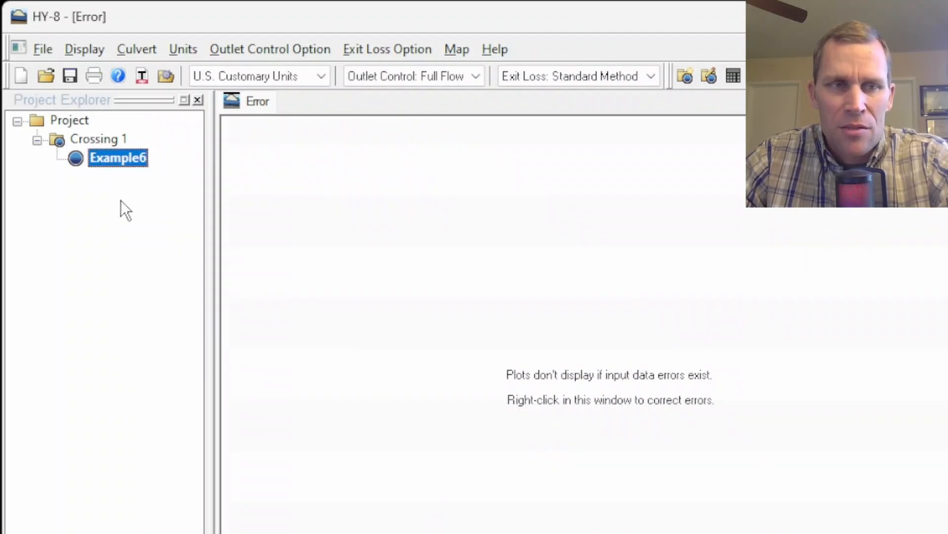
Reopen the crossing data of culvert Example6 and set its shape to Concrete Box, with Concrete as the material.
right_click(114, 167)
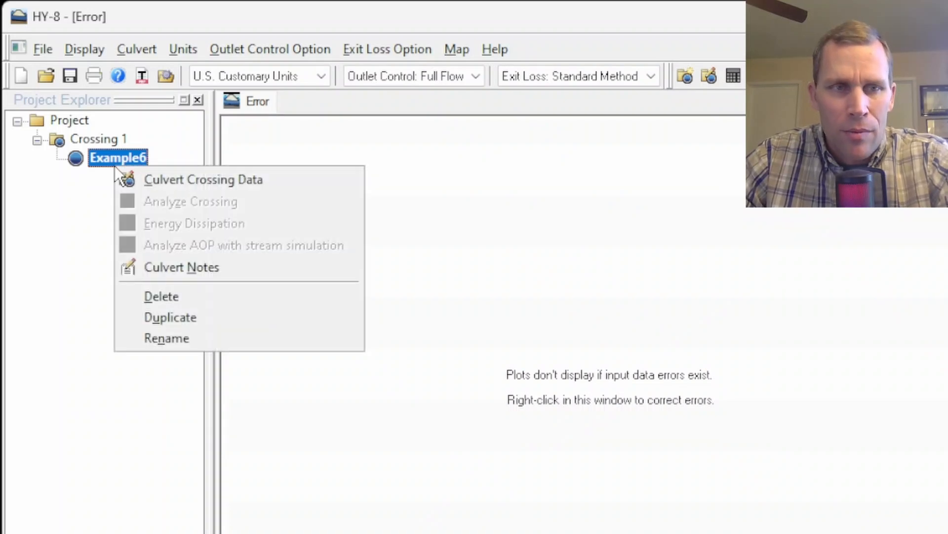
left_click(164, 179)
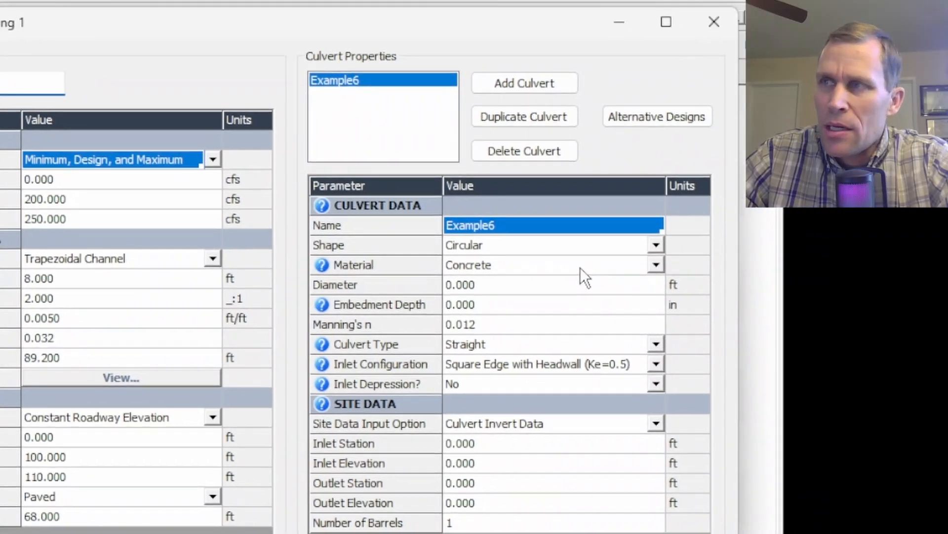
left_click(656, 246)
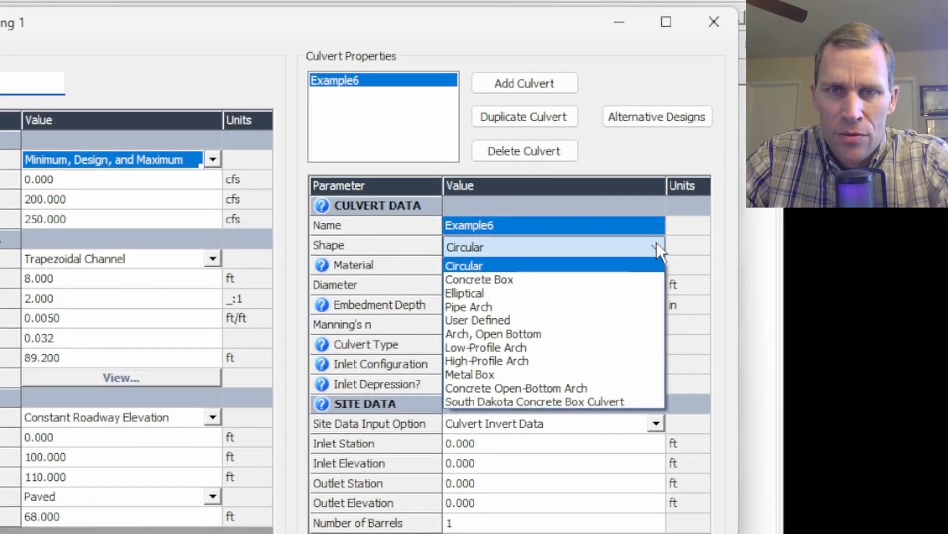
left_click(587, 278)
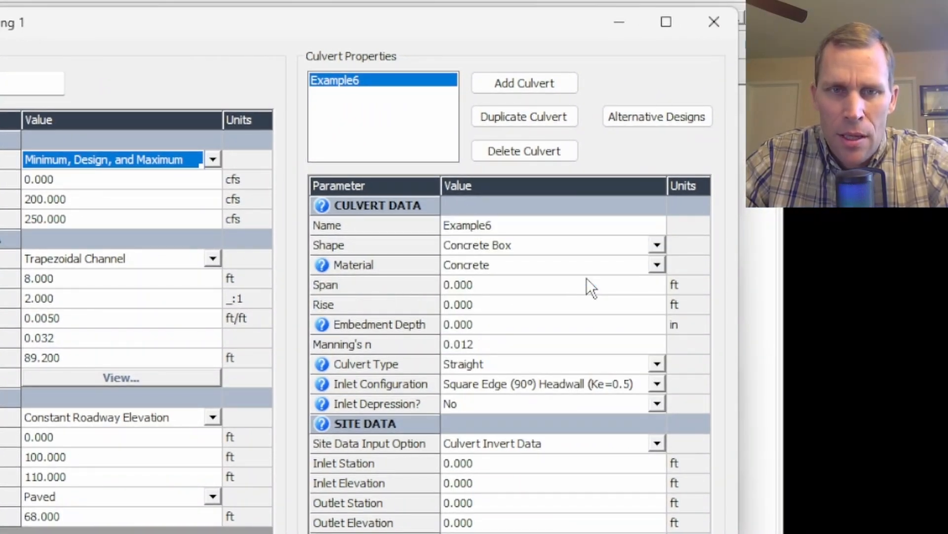
left_click(659, 268)
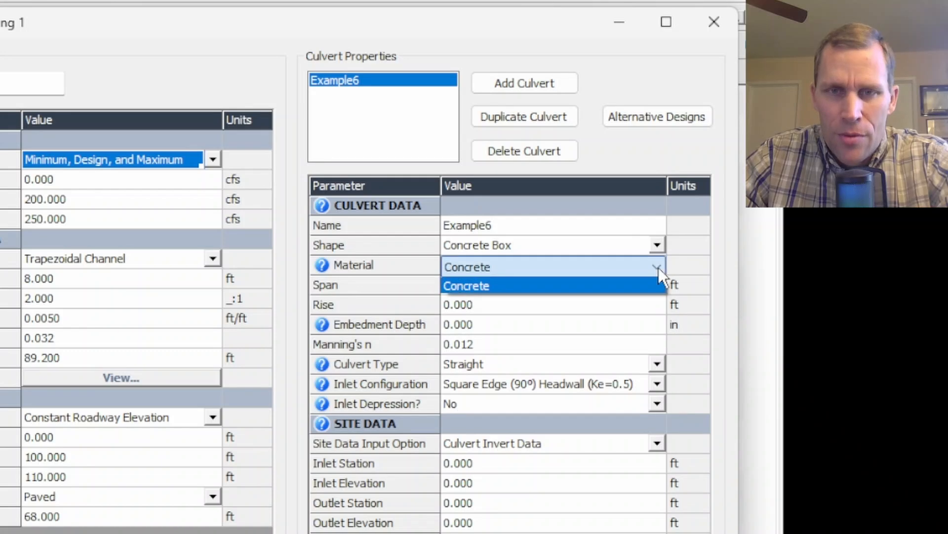
left_click(659, 268)
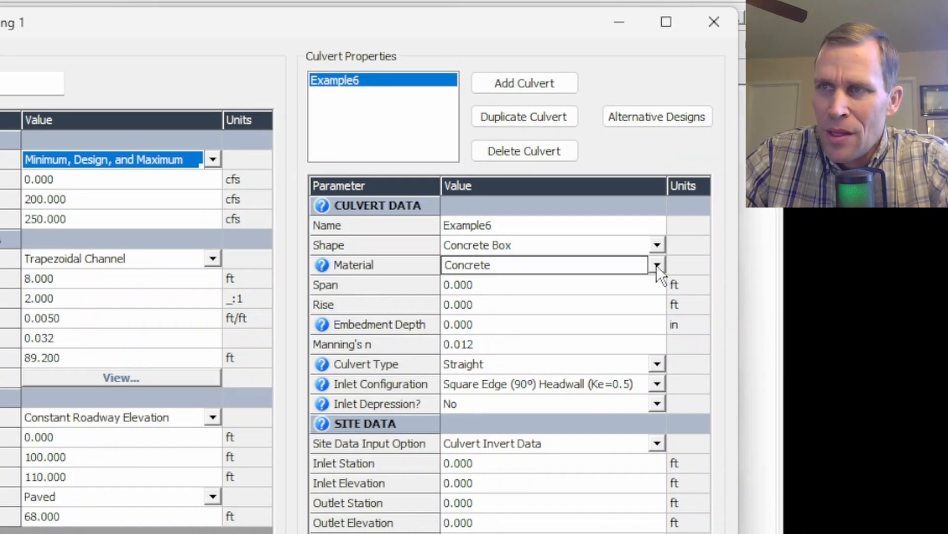
Set the box culvert's span to 6 ft and its rise to 5 ft.
key("Tab")
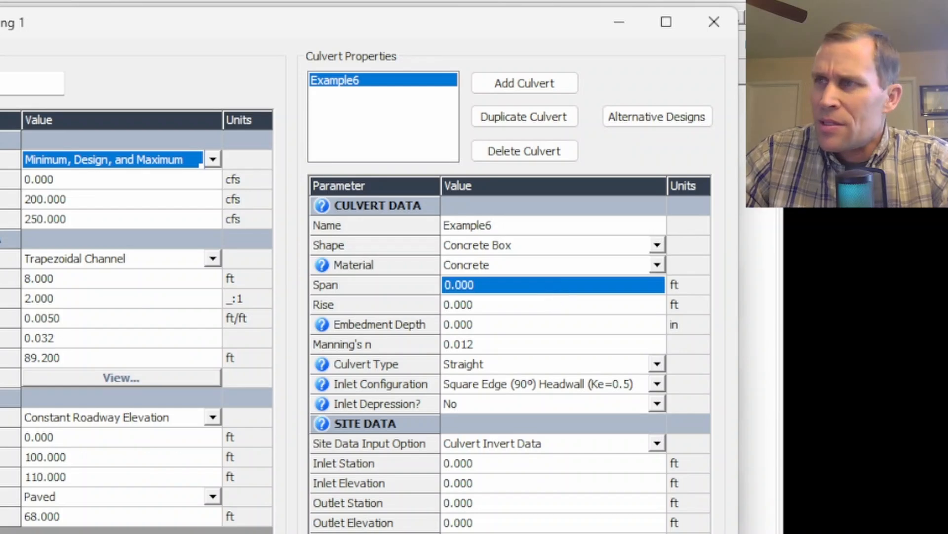
type("6")
key("Tab")
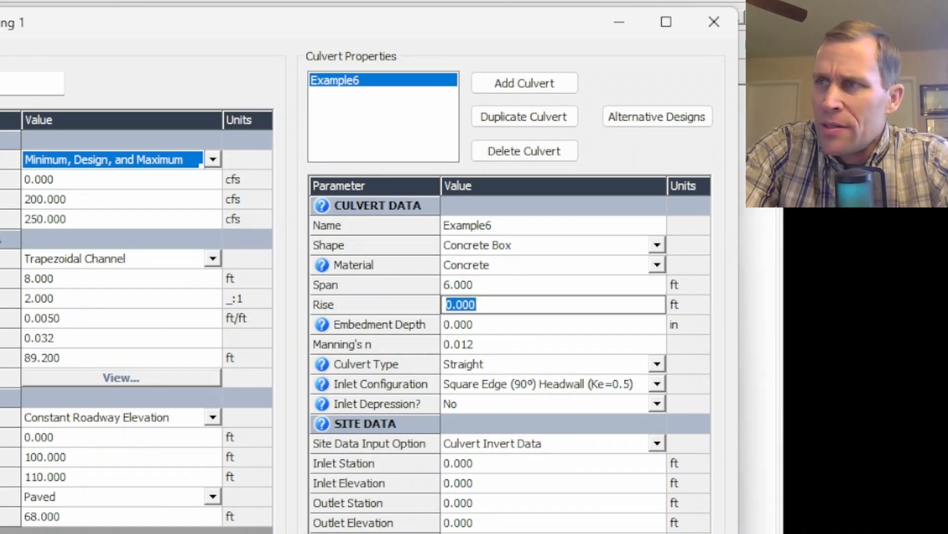
type("5")
key("Tab")
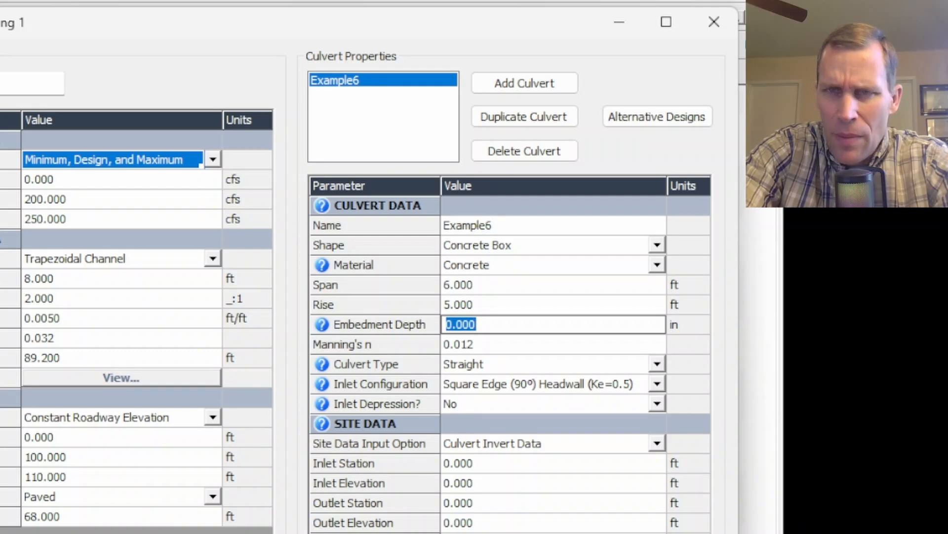
Keep Manning's n at 0.012 and the Straight culvert type, and set the inlet configuration to 1:1 Bevel Headwall (Ke=0.2).
key("Tab")
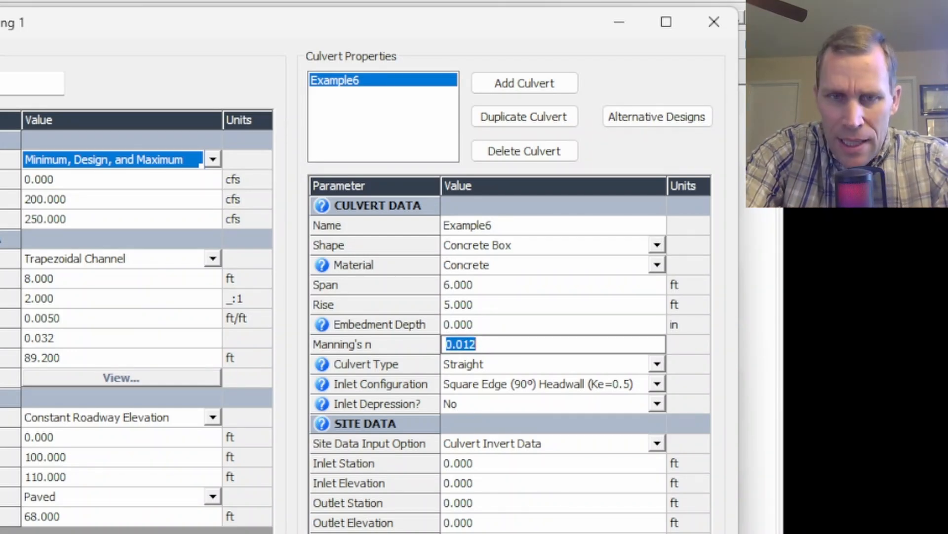
left_click(553, 364)
key("Tab")
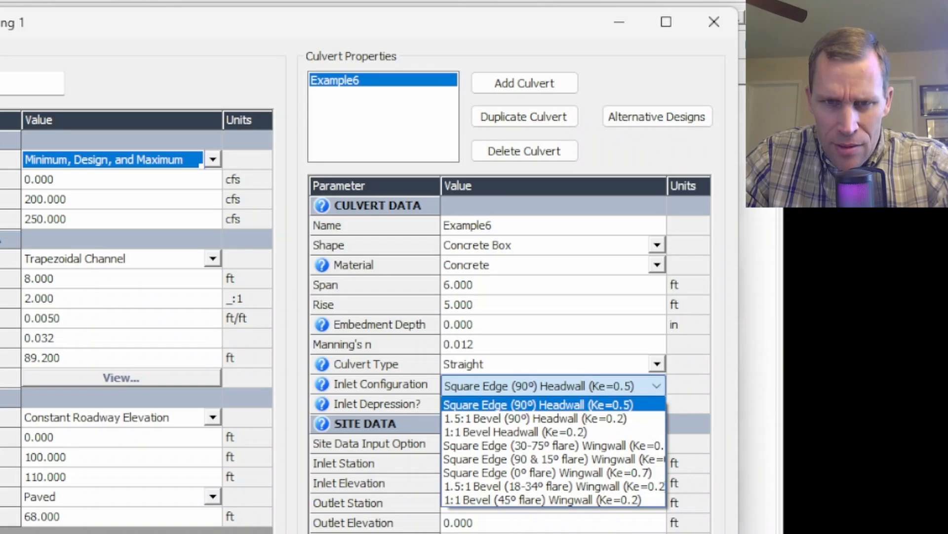
left_click(560, 430)
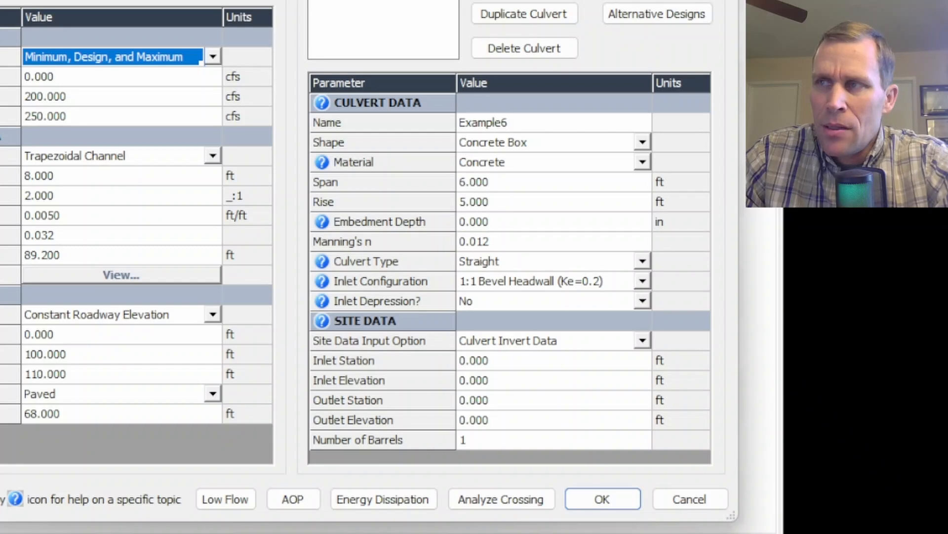
Keep Culvert Invert Data as the site data input option and the inlet station at 0, and set the inlet elevation to 90 ft.
left_click(642, 340)
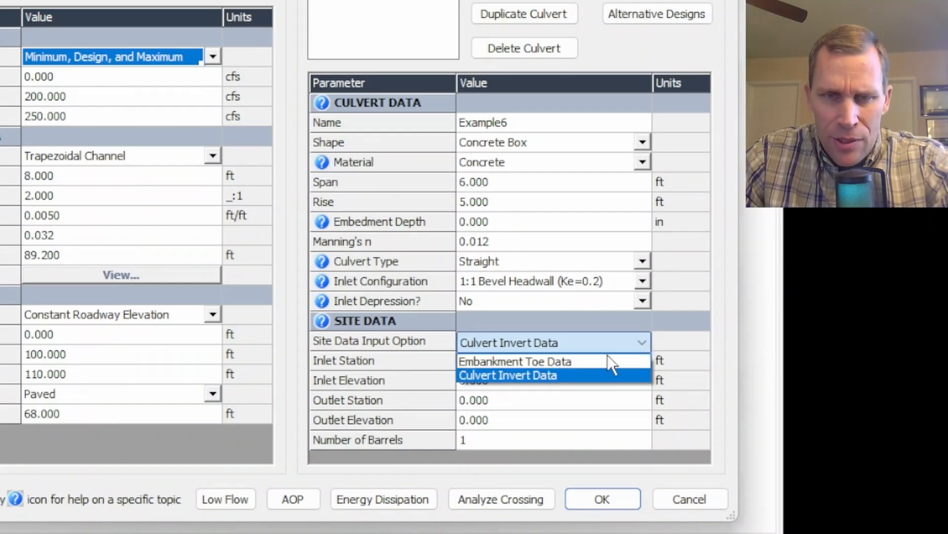
left_click(559, 375)
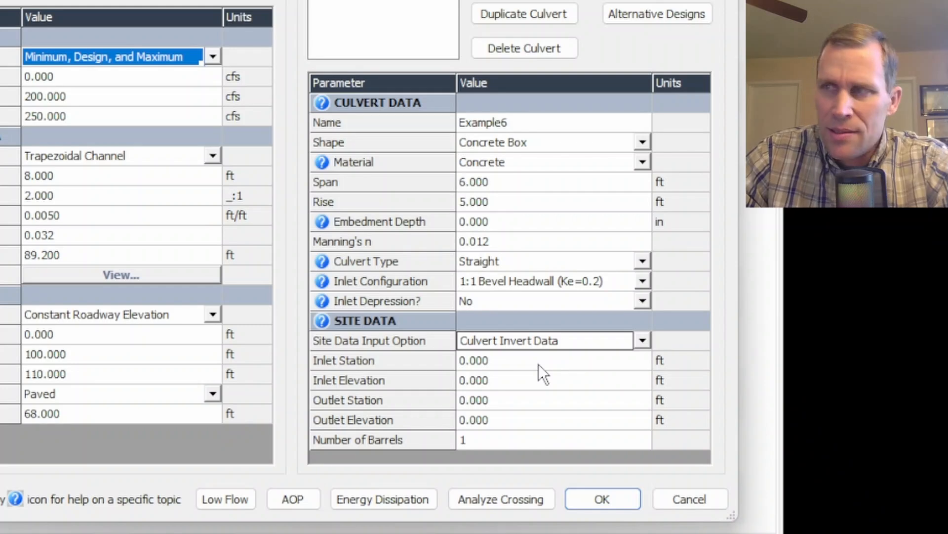
left_click(537, 364)
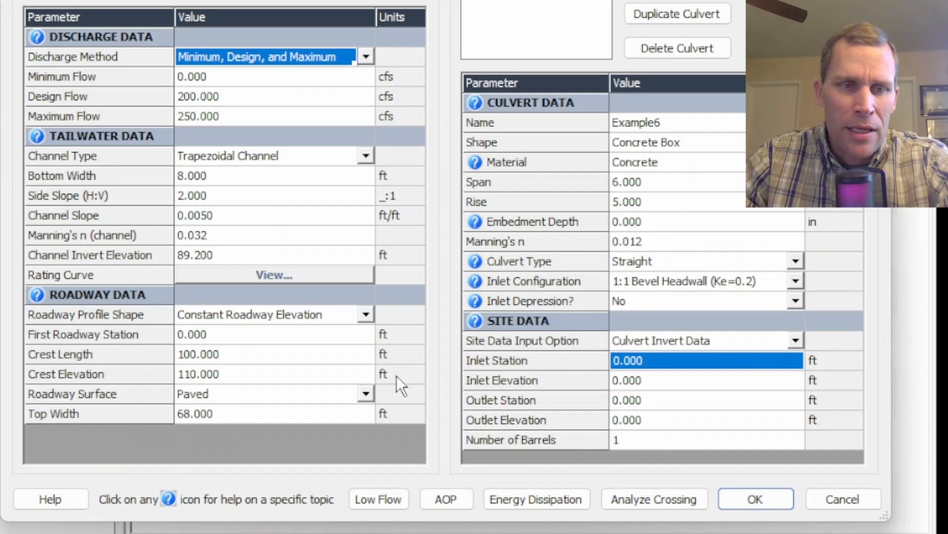
left_click(205, 336)
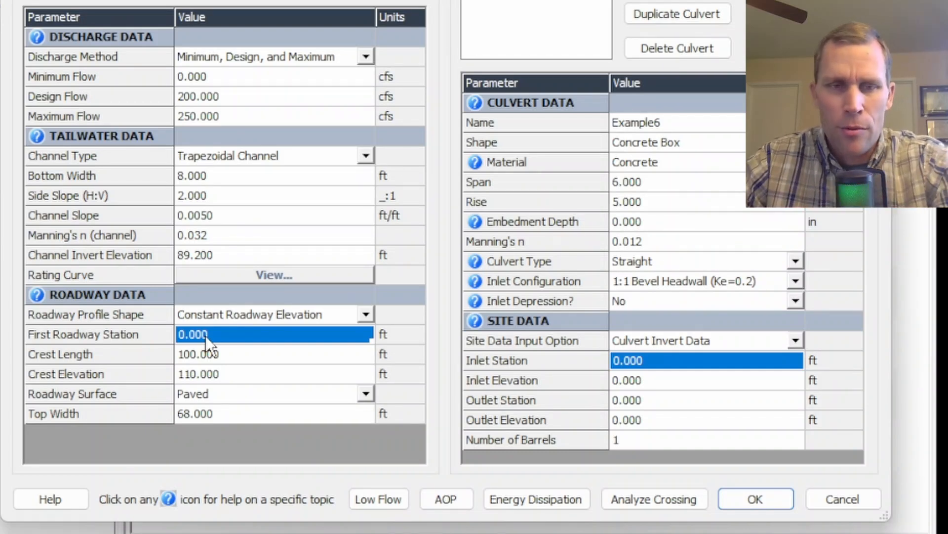
left_click(663, 380)
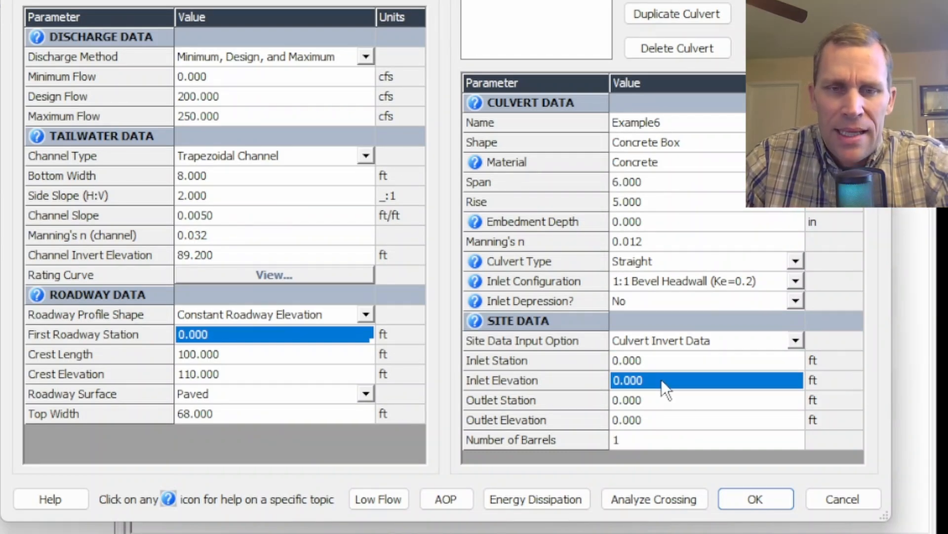
type("90")
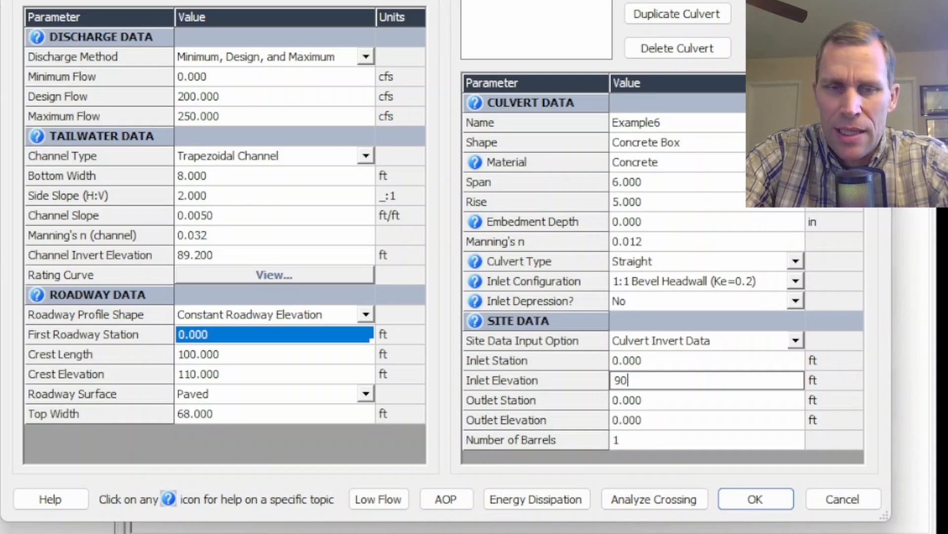
key("Return")
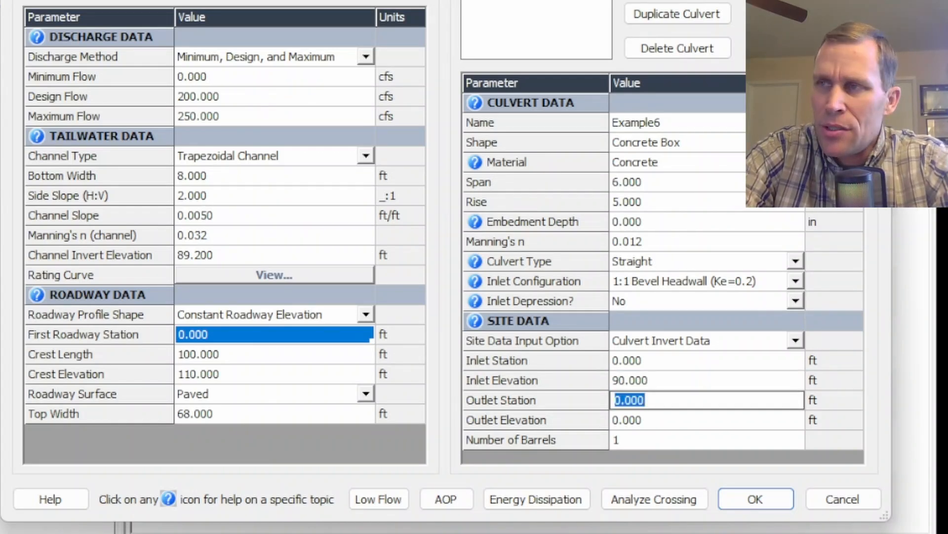
Set the culvert's outlet station to 78 ft and outlet elevation to 89.2 ft, keeping one barrel.
type("78")
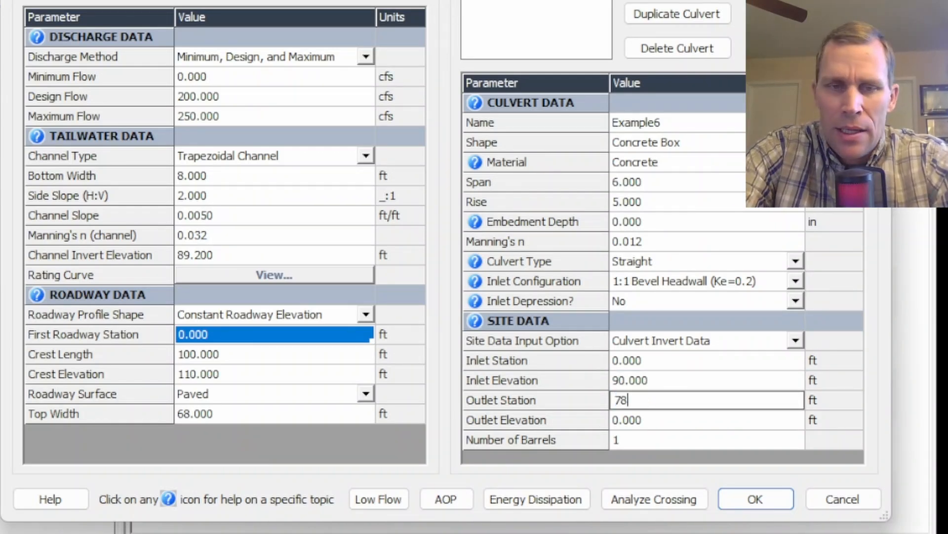
key("Return")
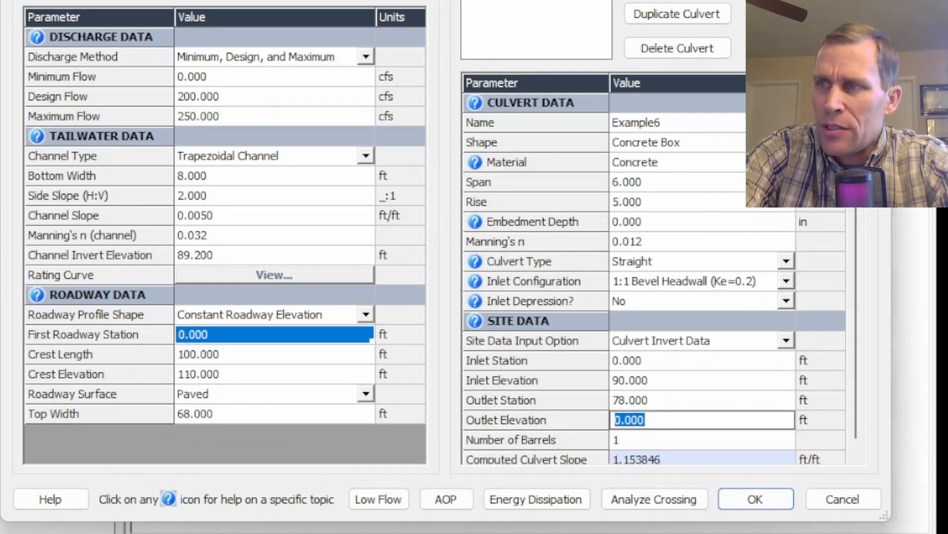
type("89.2")
key("Return")
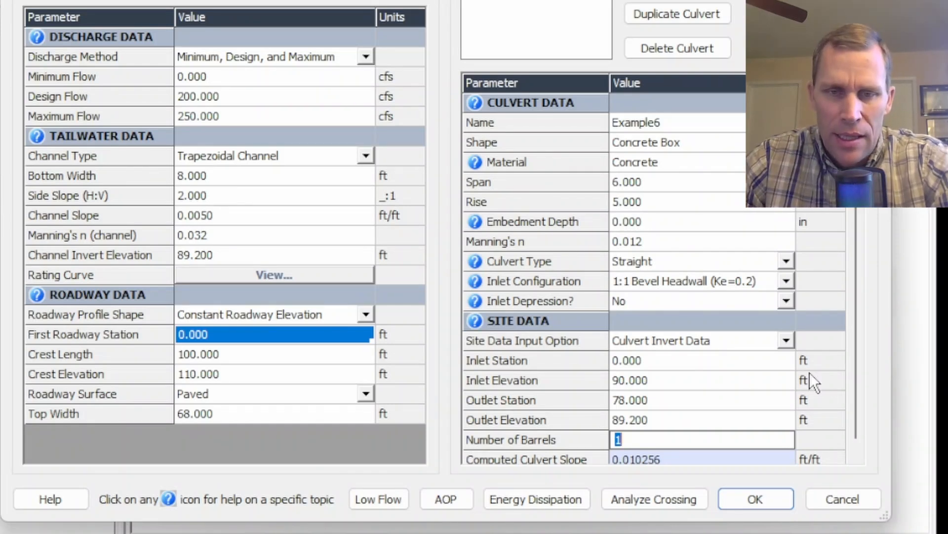
left_click(682, 460)
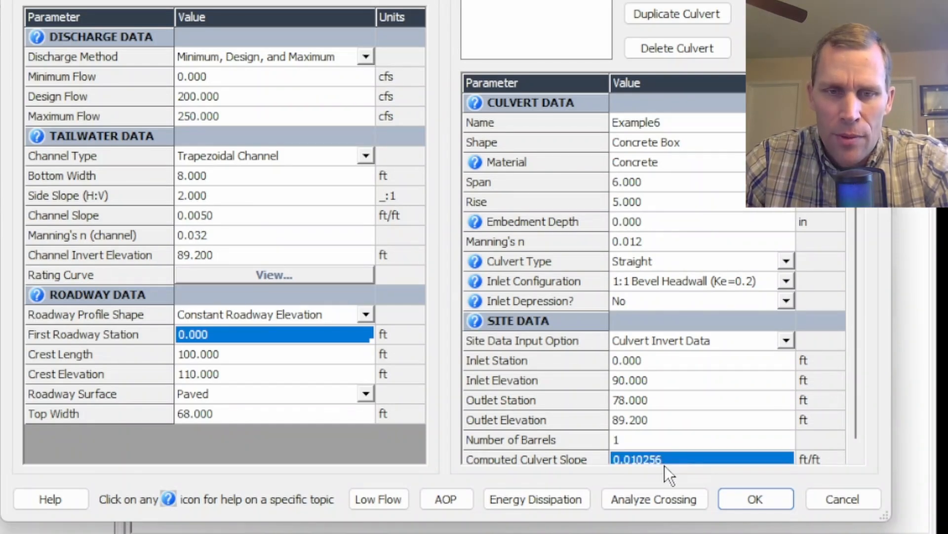
left_click(645, 435)
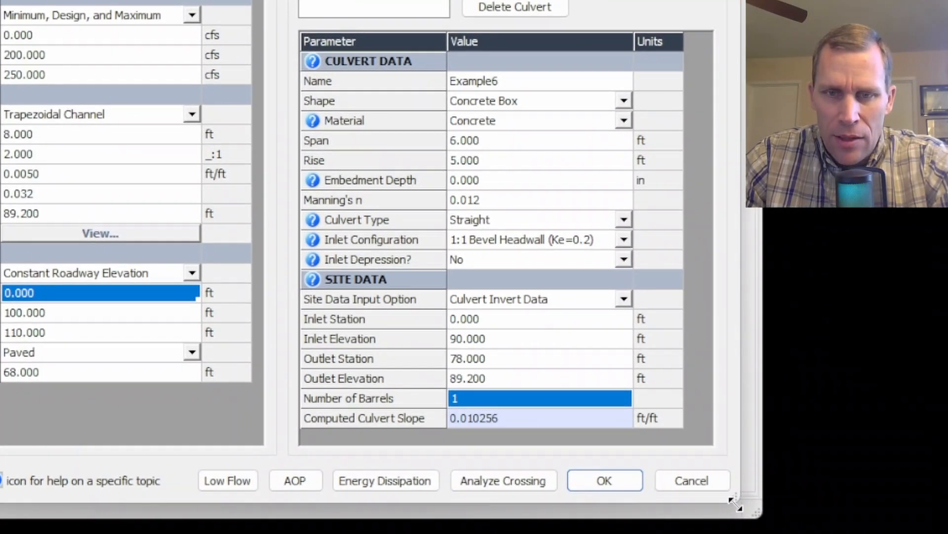
mouse_move(735, 504)
left_mouse_down()
mouse_move(699, 489)
mouse_move(729, 504)
left_mouse_up()
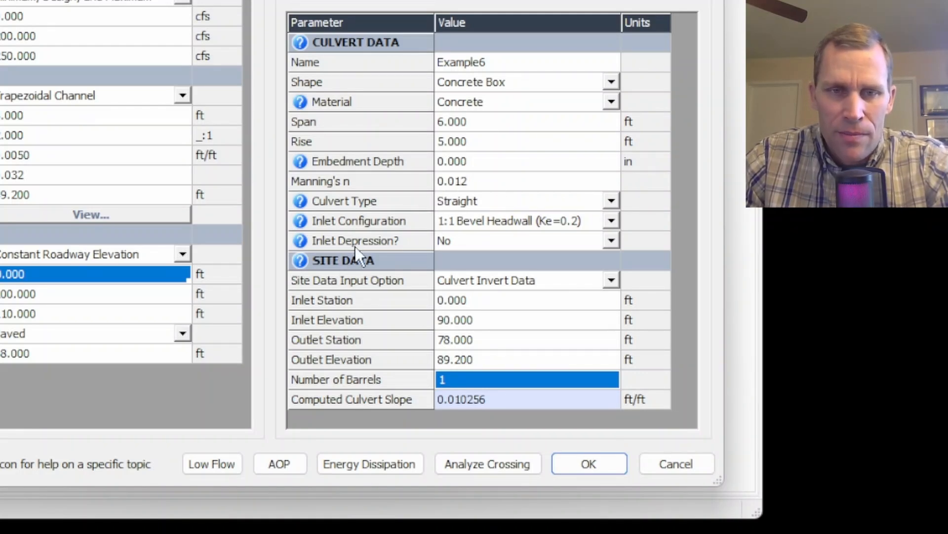
Try enabling the culvert's inlet depression to look at its additional parameters, and set the option back to No.
left_click(612, 241)
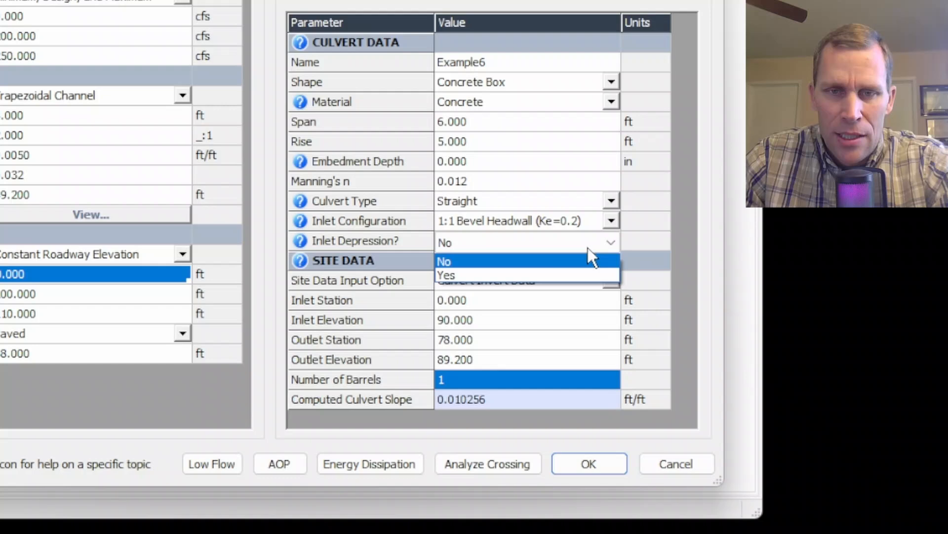
left_click(558, 277)
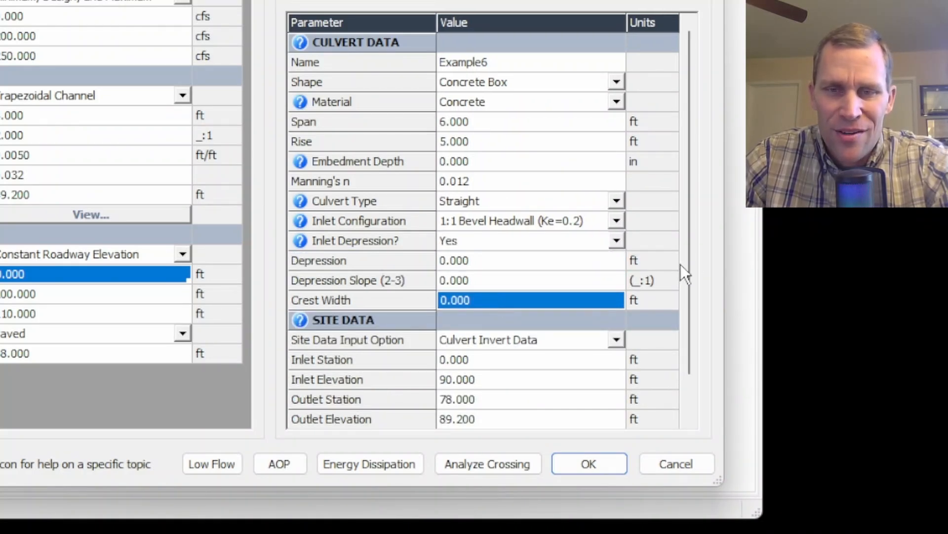
left_click_drag(689, 264, 686, 156)
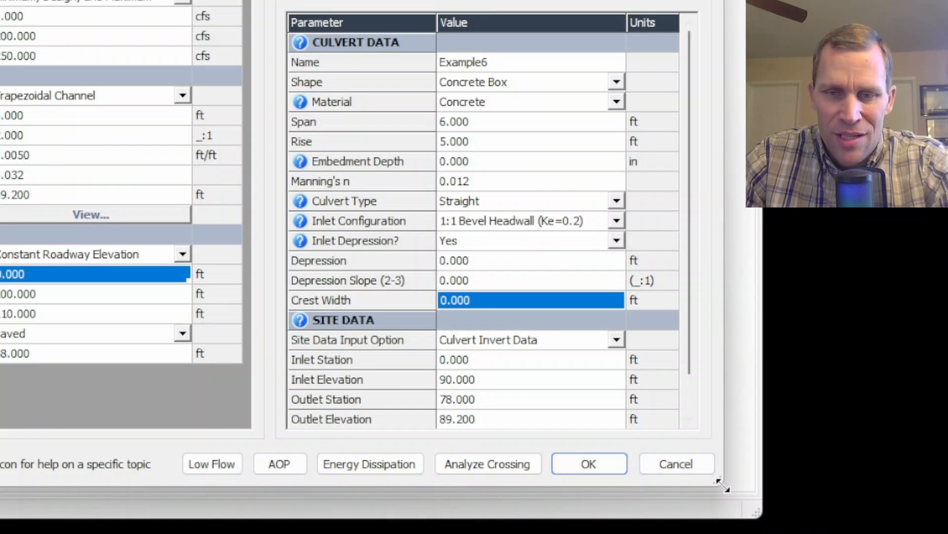
mouse_move(723, 485)
left_mouse_down()
mouse_move(724, 533)
mouse_move(719, 447)
mouse_move(730, 520)
mouse_move(722, 474)
mouse_move(731, 477)
left_mouse_up()
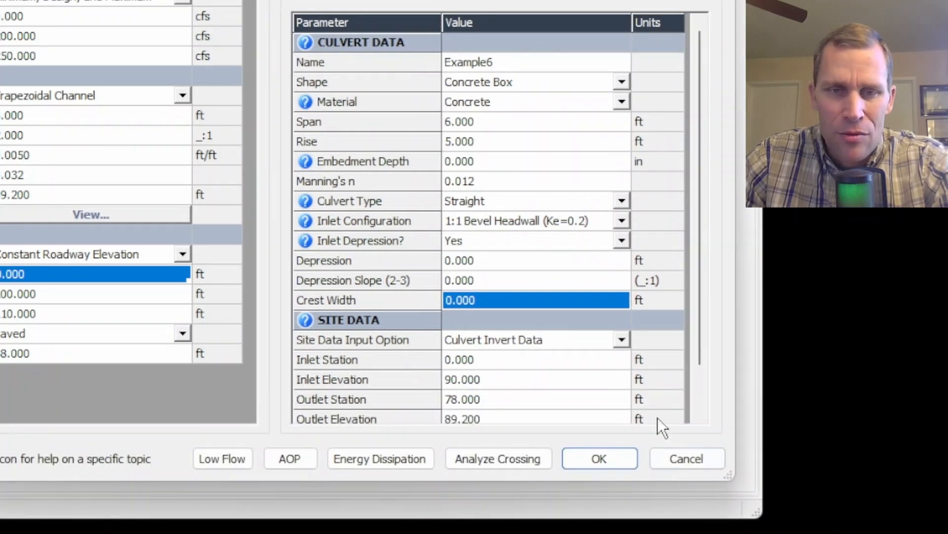
left_click(618, 242)
left_click(567, 259)
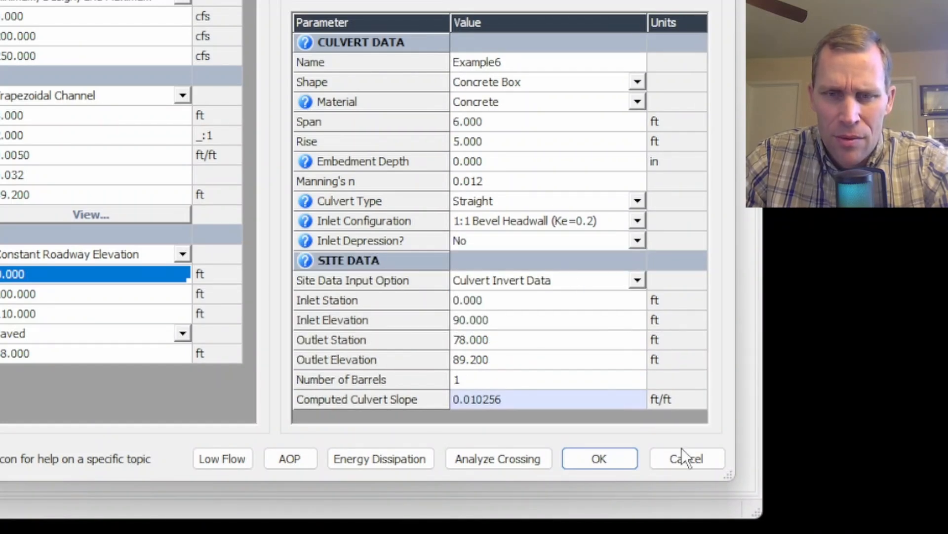
Analyze the crossing, view its total rating curve in an enlarged plot window, and close the plot.
left_click_drag(729, 475, 736, 494)
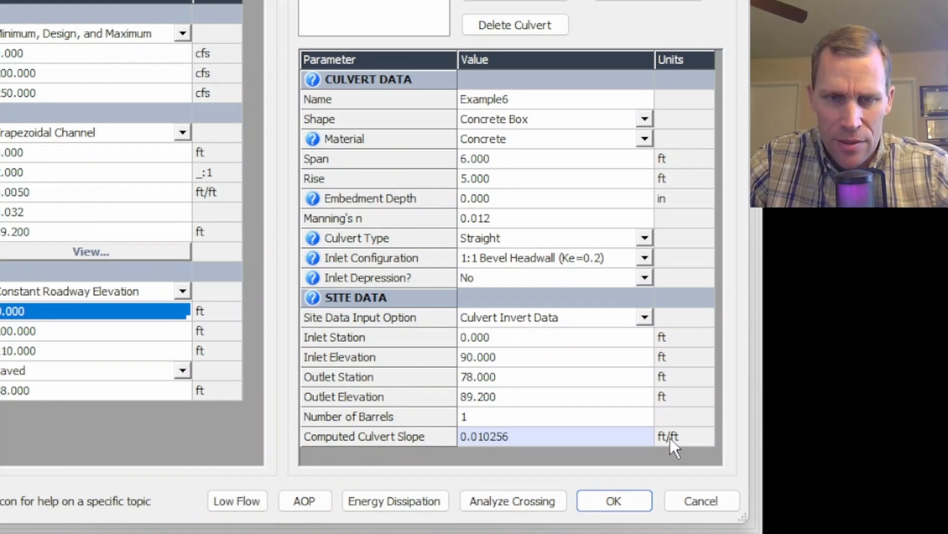
left_click(503, 505)
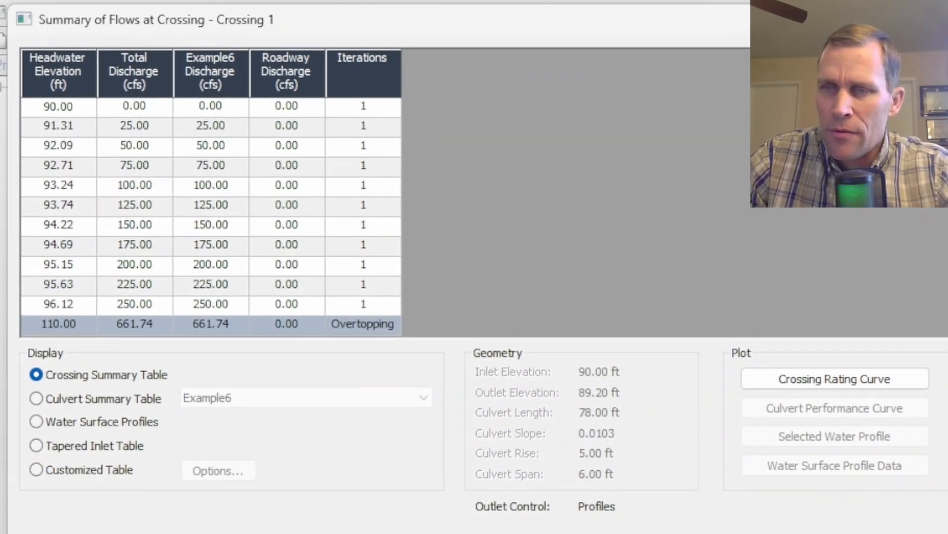
left_click(807, 377)
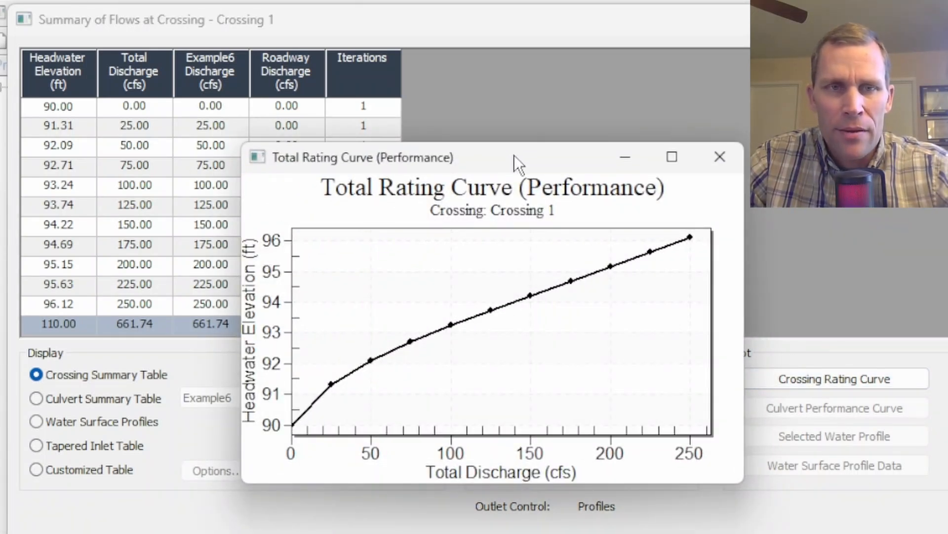
left_click_drag(513, 155, 478, 92)
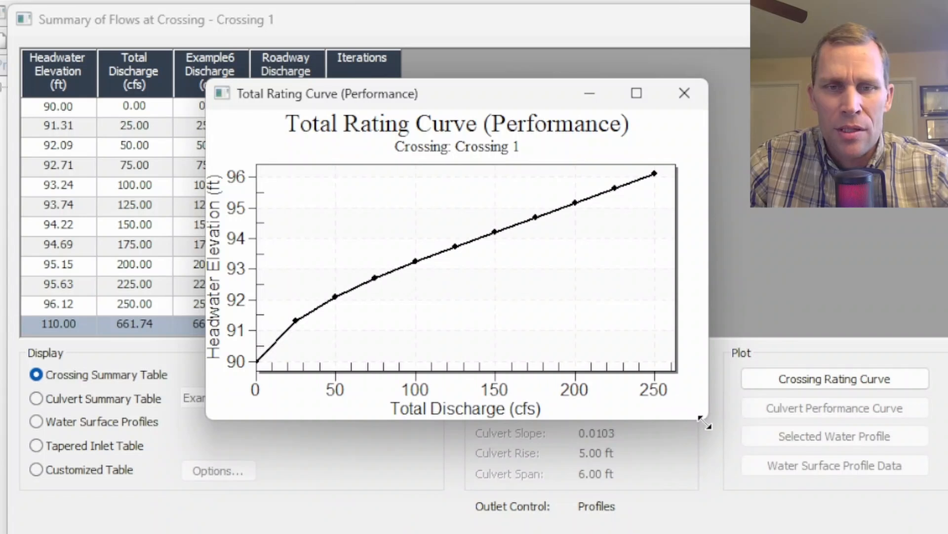
left_click_drag(705, 423, 770, 466)
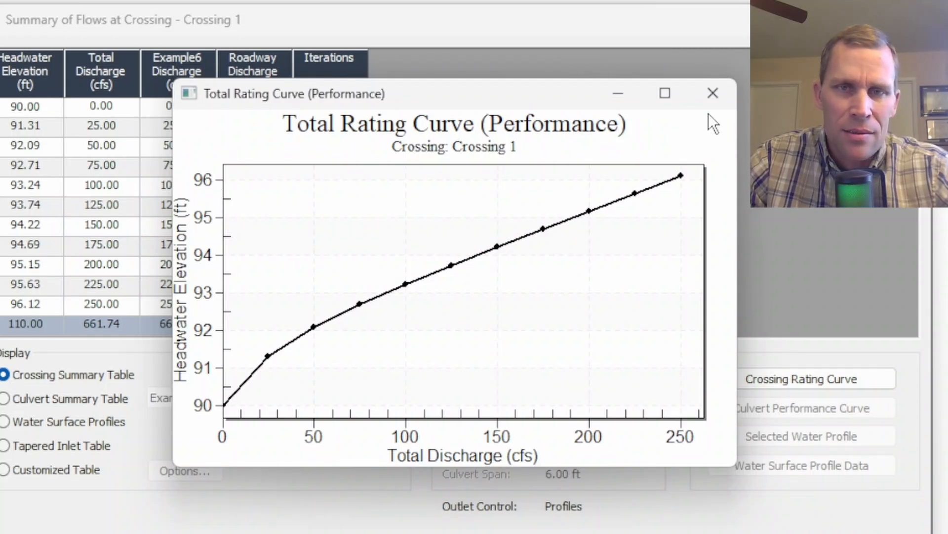
left_click(713, 92)
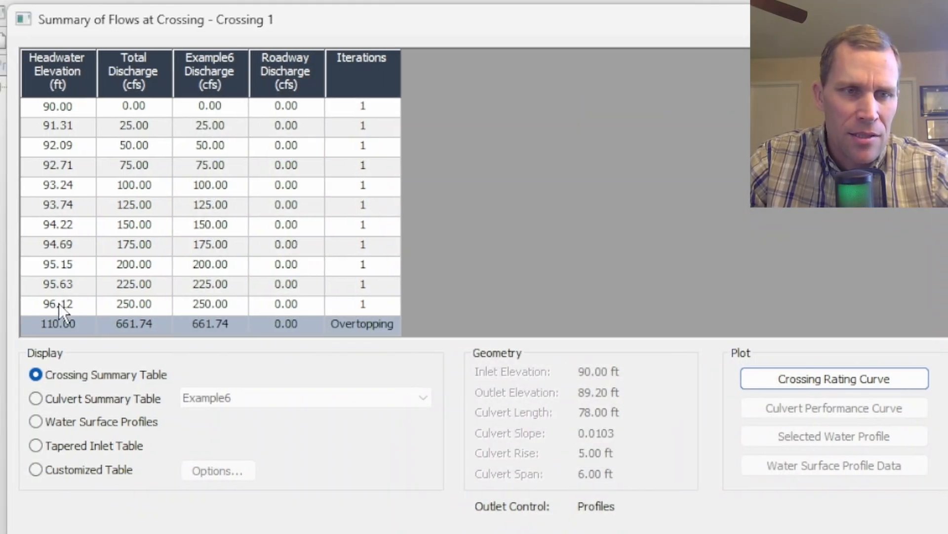
Examine the crossing summary table's headwater elevations and total discharges, including the overtopping row.
left_click(38, 304)
left_click(134, 107)
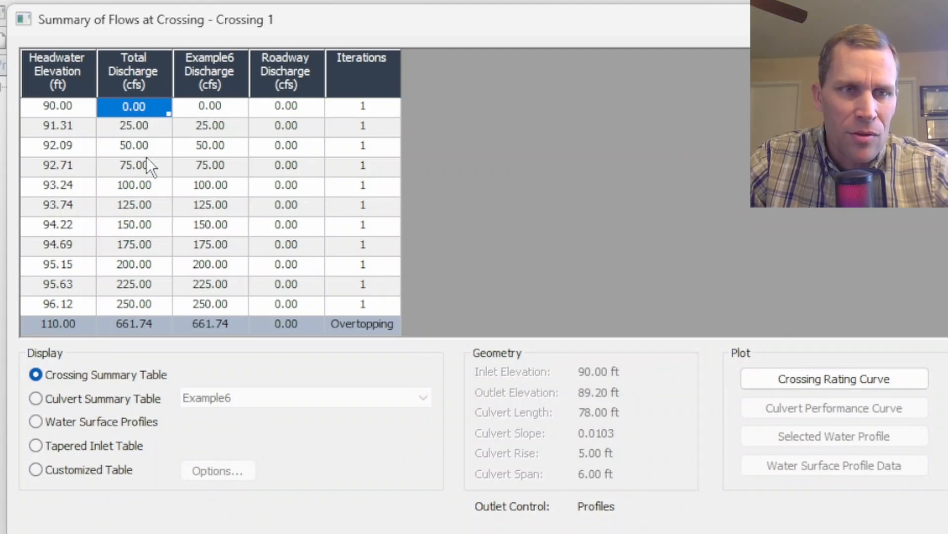
left_click(146, 303)
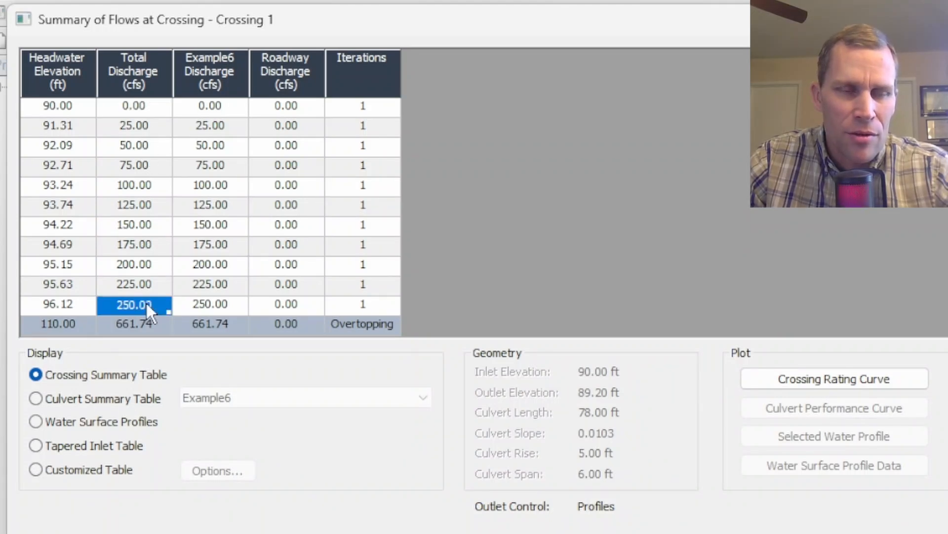
left_click(52, 108)
left_click(67, 304)
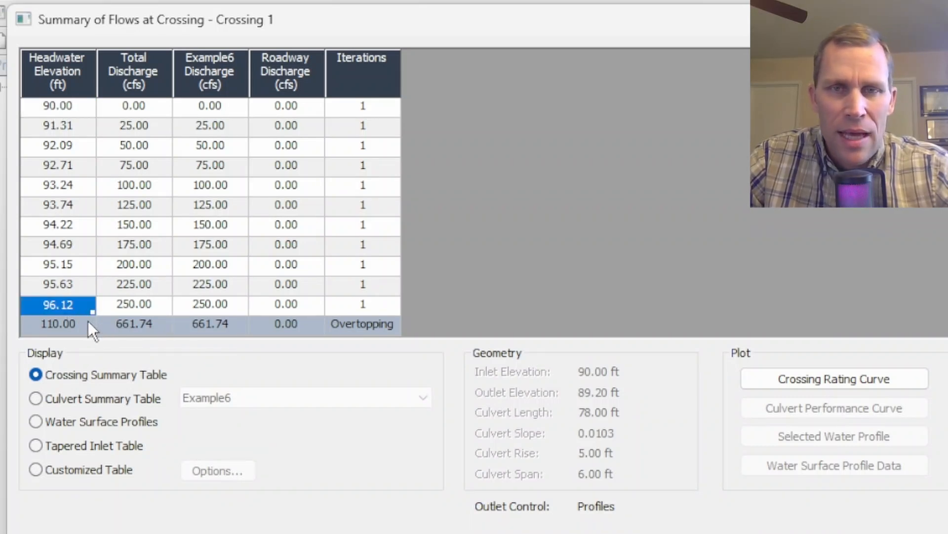
left_click(352, 322)
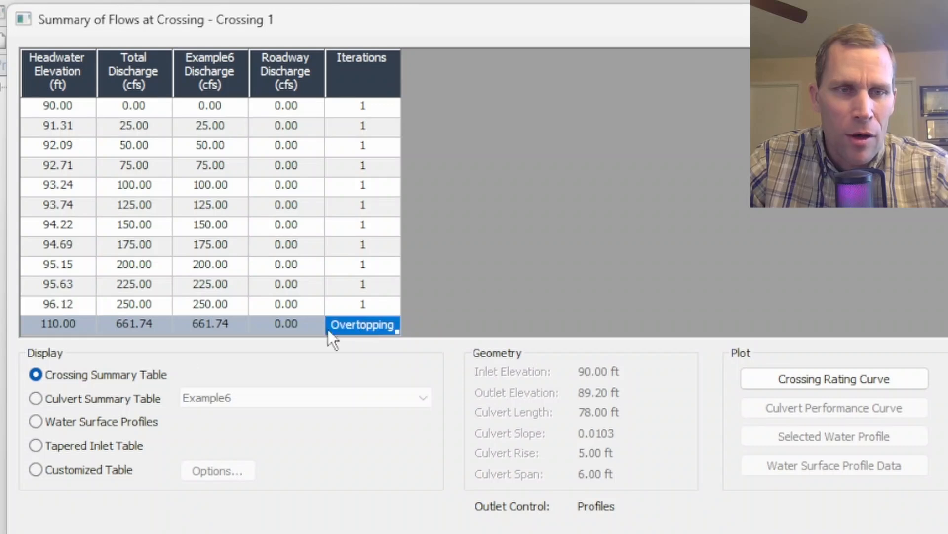
left_click(117, 324)
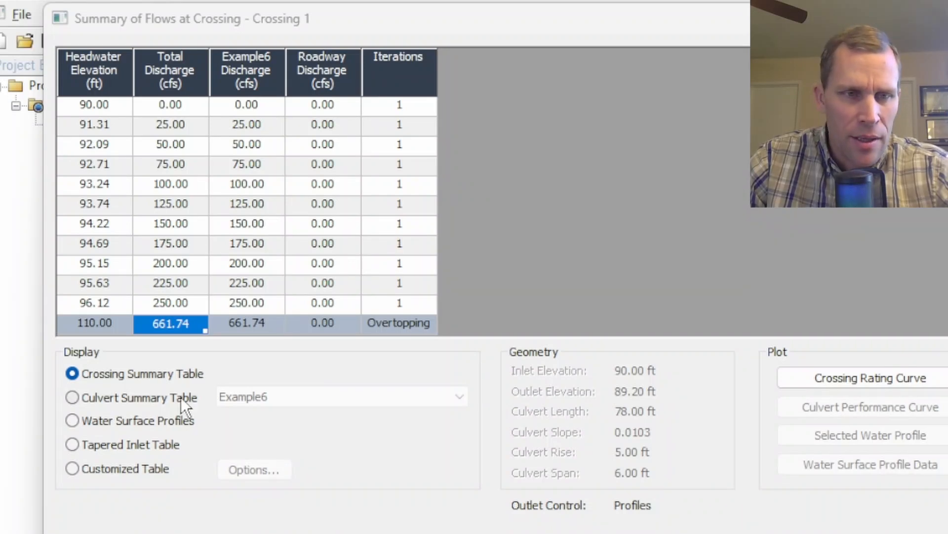
Display the culvert summary table for culvert Example6.
left_click(72, 398)
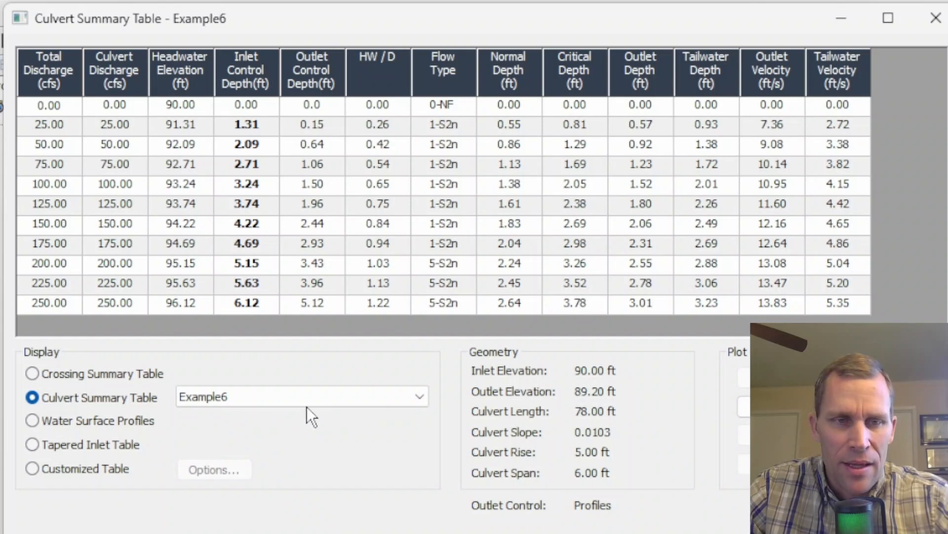
left_click(420, 398)
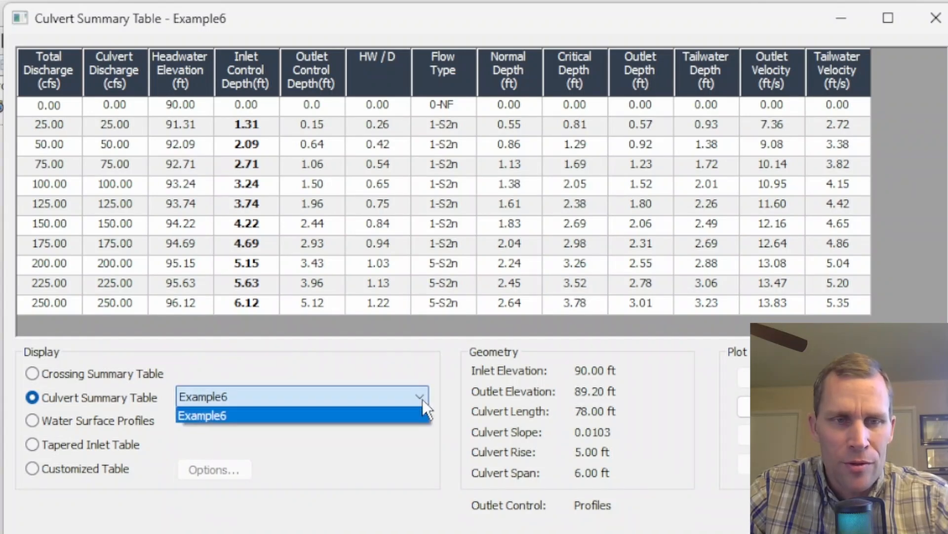
left_click(363, 401)
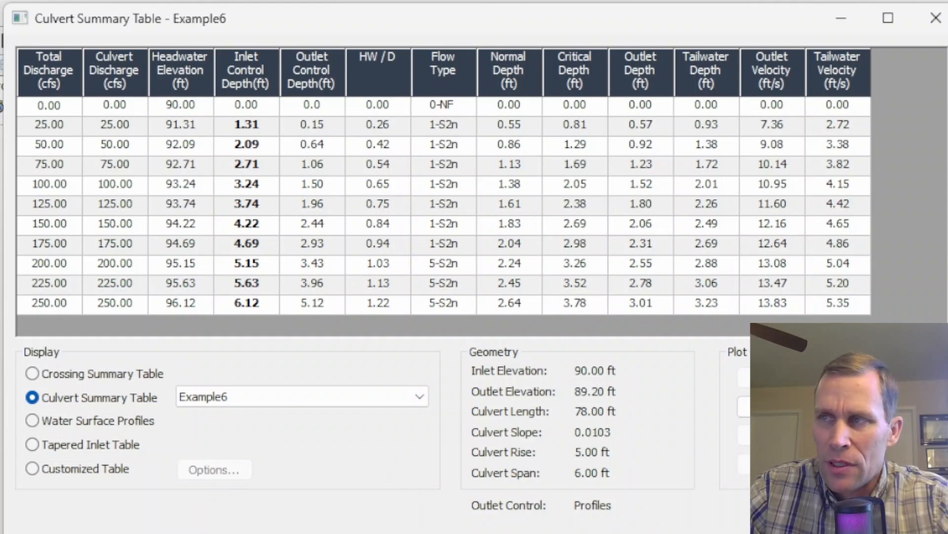
Try copying the culvert summary table from its first total discharge cell into cell B2 of the blank Excel workbook Book1.
left_click(126, 107)
left_click(55, 112)
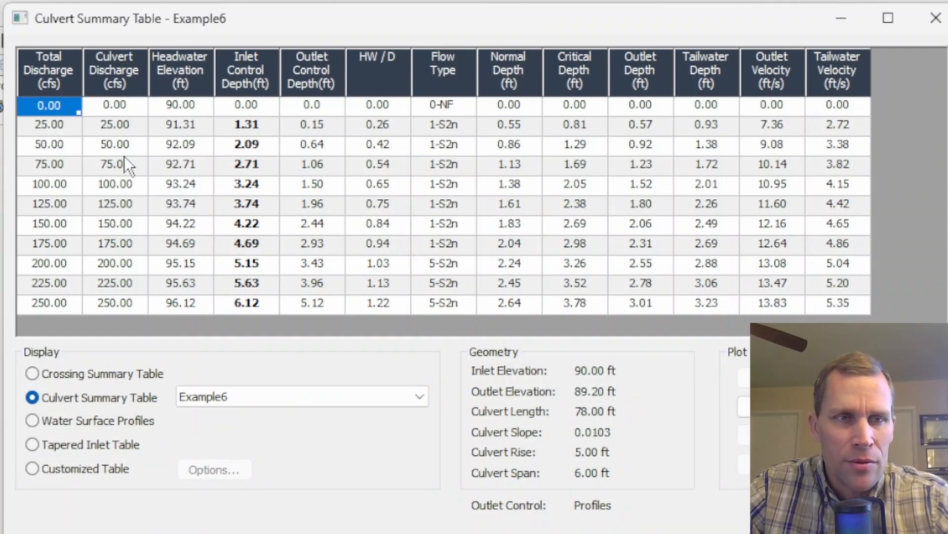
right_click(62, 103)
left_click(99, 142)
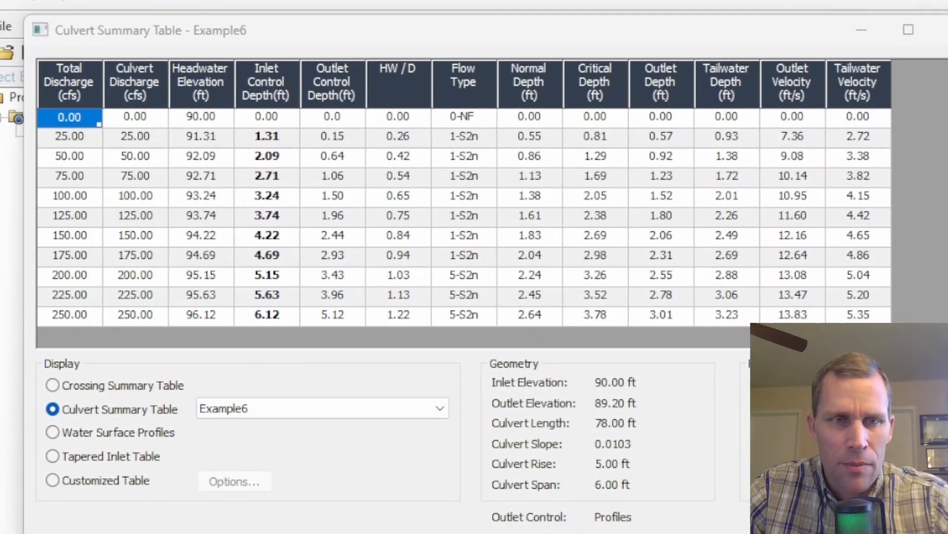
key("alt+Tab")
left_click(153, 186)
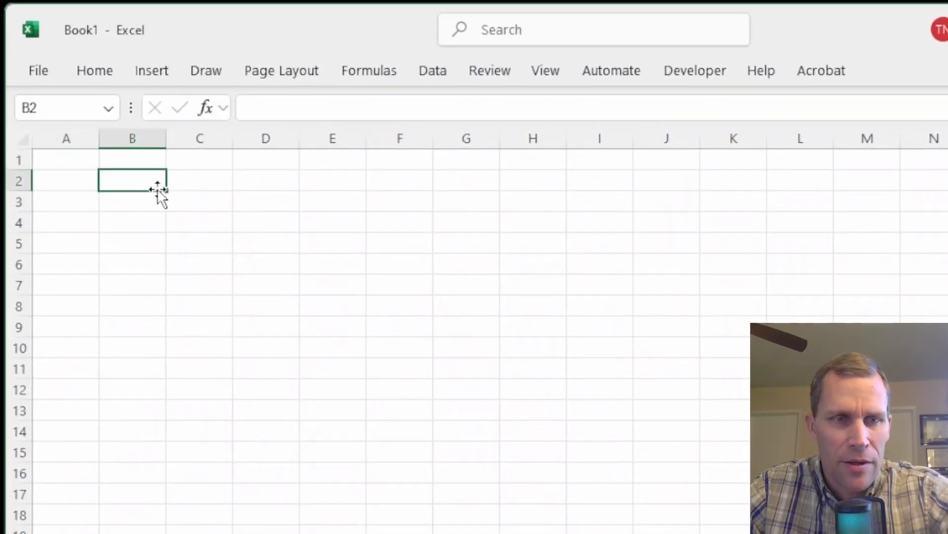
key("ctrl+v")
left_click(224, 220)
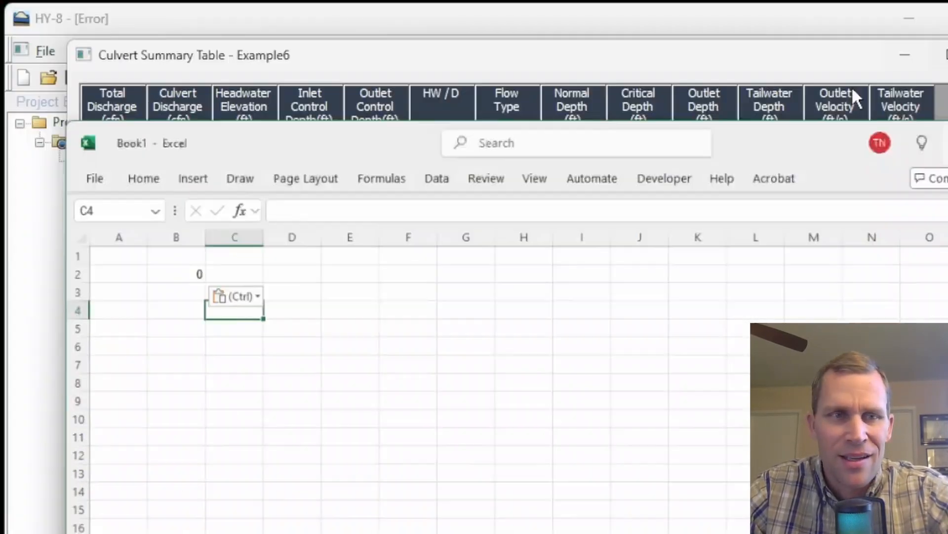
Copy all rows of the Example6 culvert summary table in HY-8 and paste them into Book1 in Excel starting at cell B2.
left_click(853, 95)
key("ctrl+a")
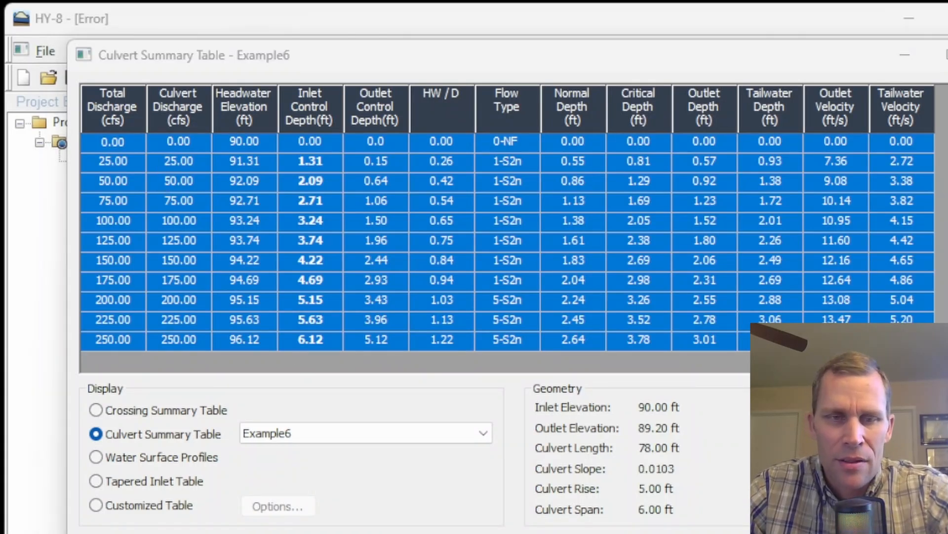
key("alt+Tab")
left_click(144, 177)
key("ctrl+v")
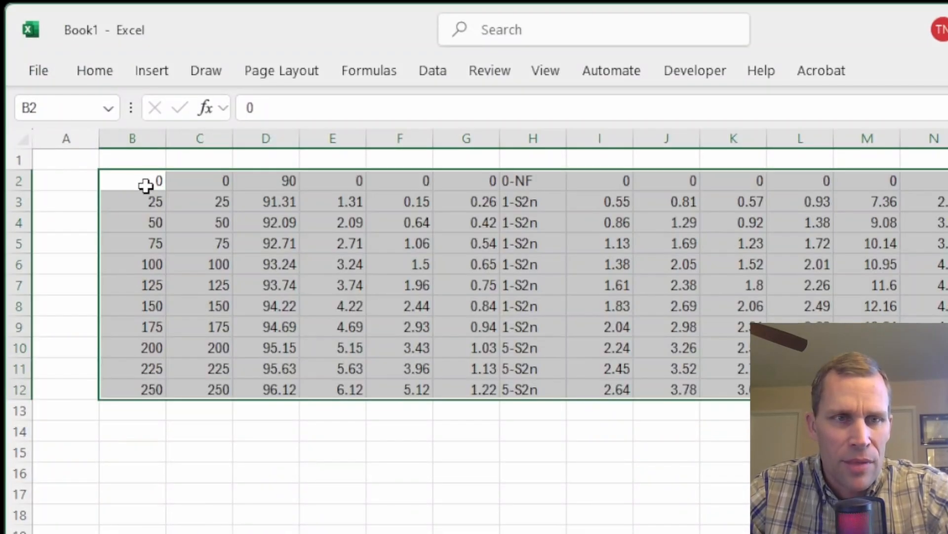
left_click(246, 452)
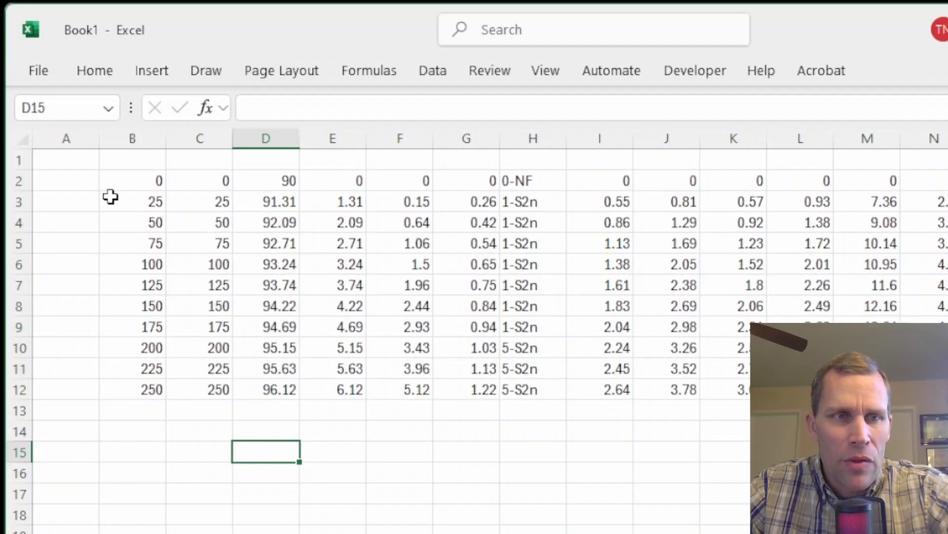
left_click_drag(154, 163, 934, 159)
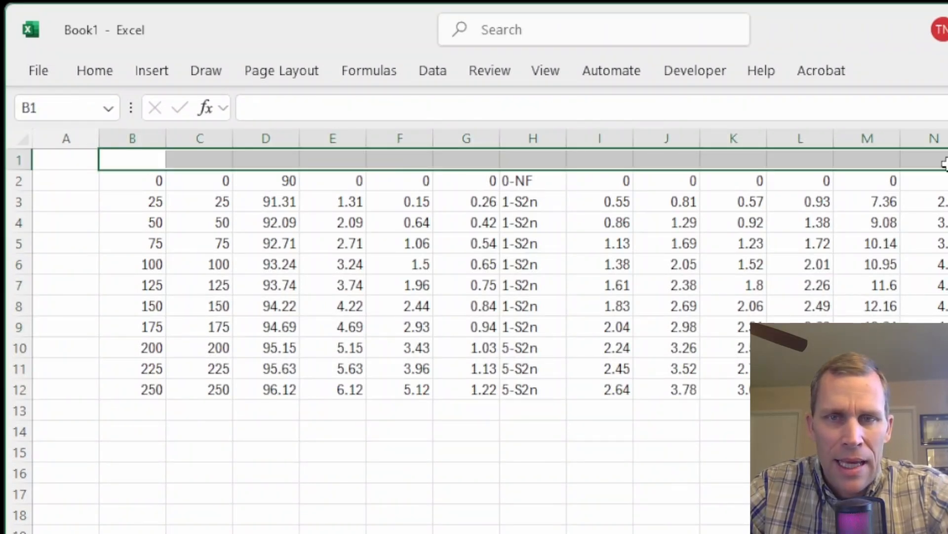
Return to HY-8 and export the culvert summary report in MS Excel (*.xlsx) format under the file name exercise1.
key("alt+Tab")
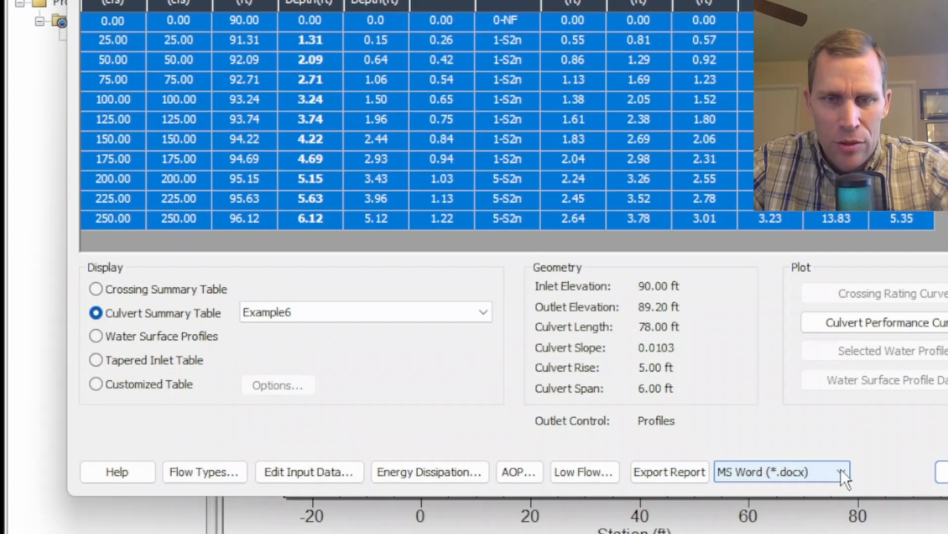
left_click(840, 501)
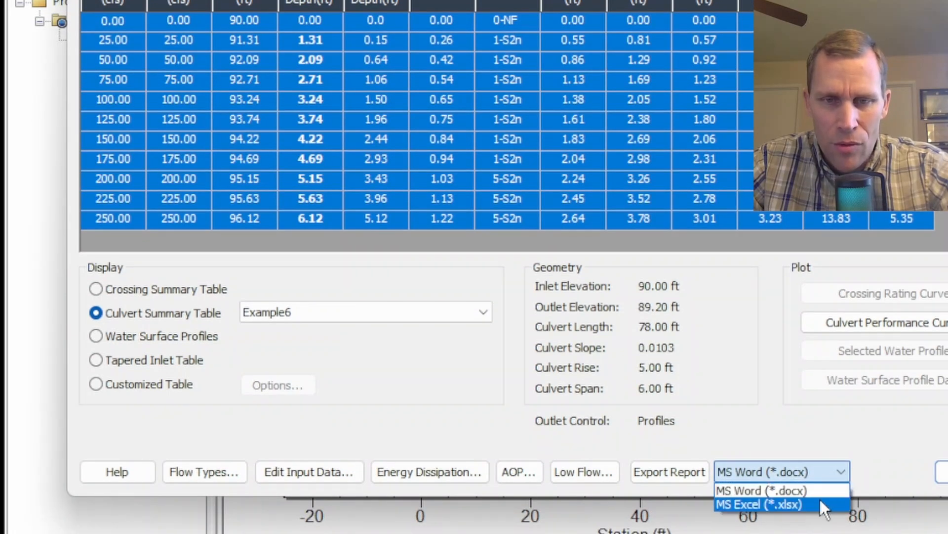
left_click(799, 505)
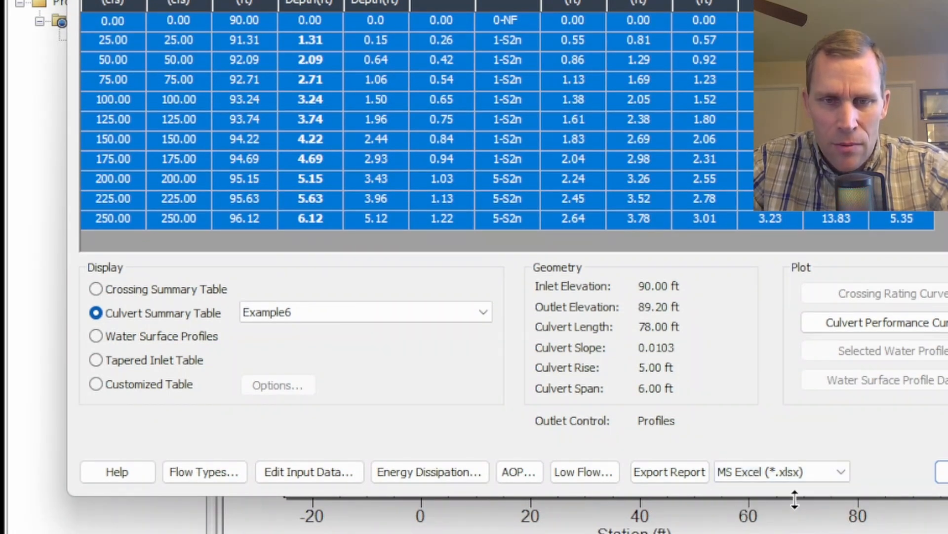
left_click(674, 473)
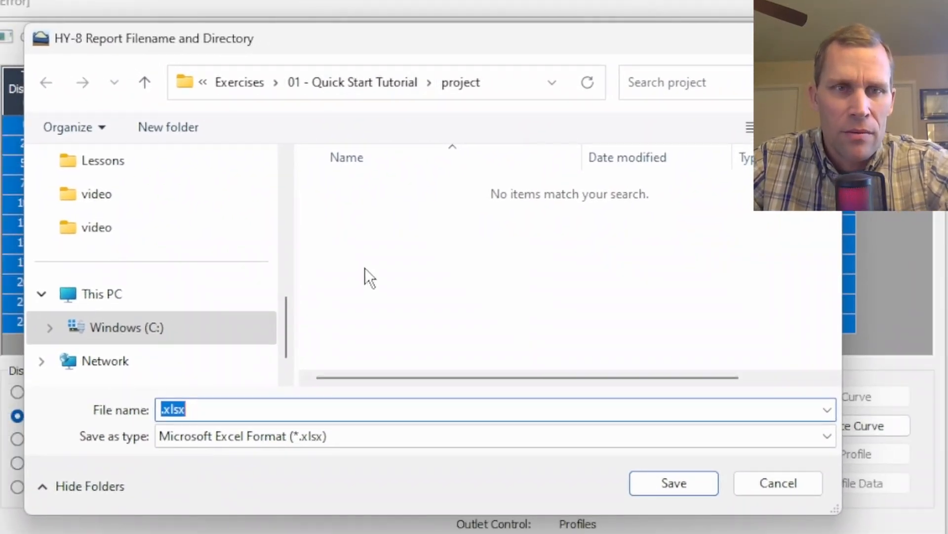
type("exercise1")
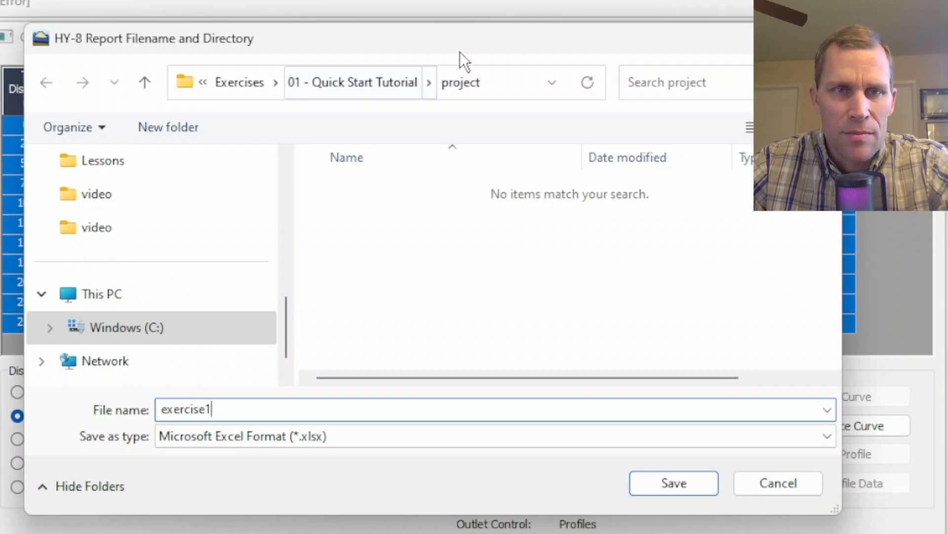
left_click(674, 482)
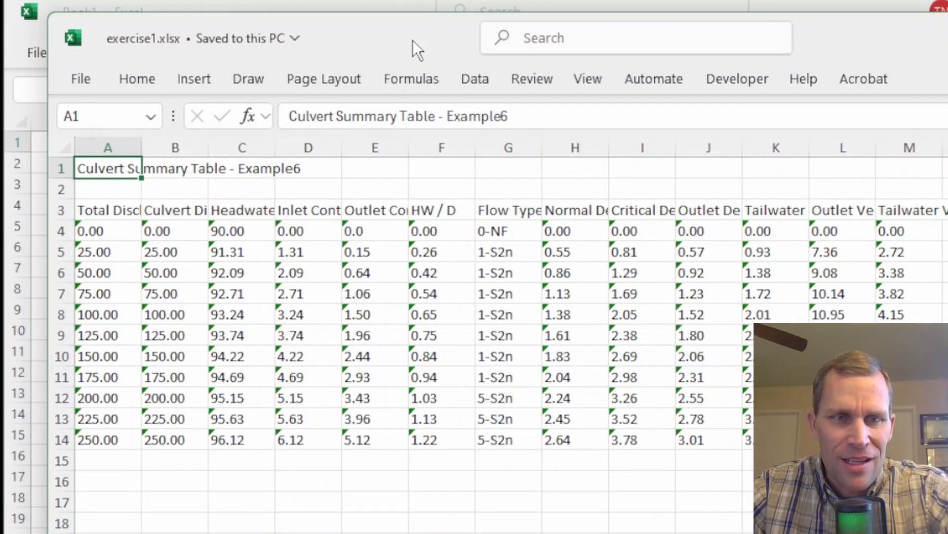
Examine the header row and data in exercise1.xlsx, and return to HY-8 to view the available report export formats.
key("alt+Tab")
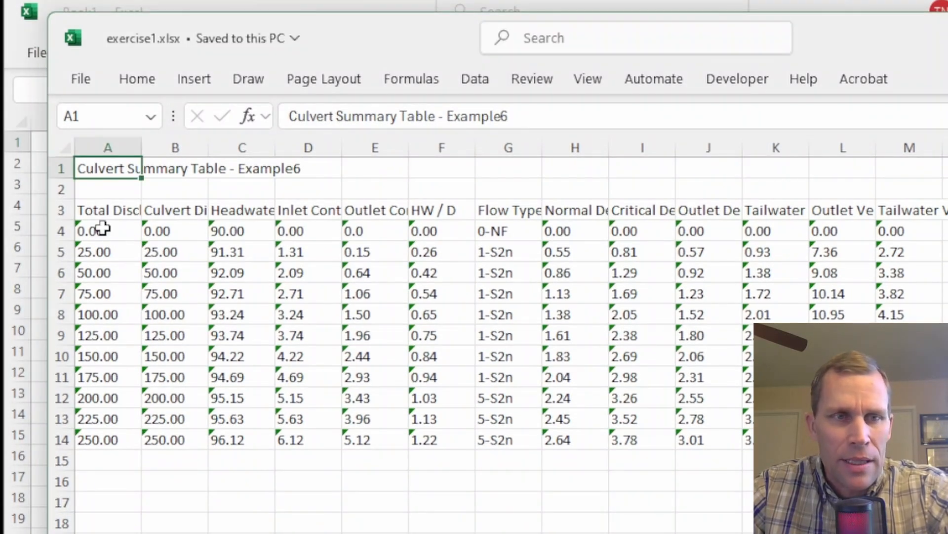
left_click_drag(108, 230, 573, 418)
left_click_drag(108, 210, 934, 205)
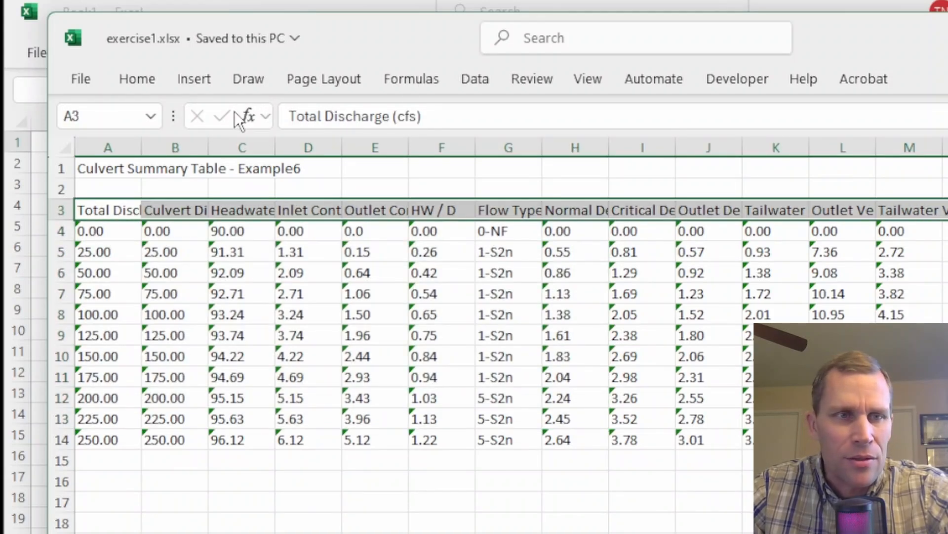
key("alt+Tab")
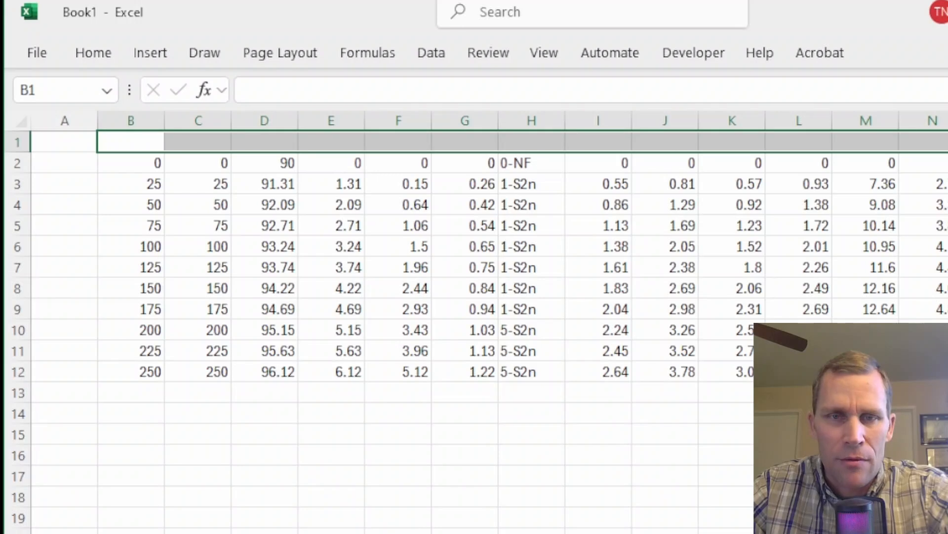
key("ctrl+w")
left_click(661, 499)
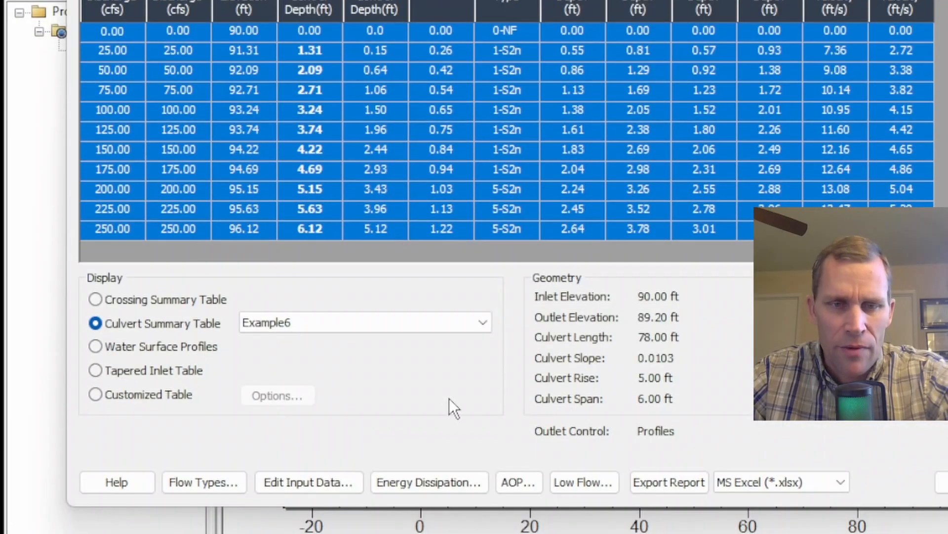
left_click(838, 481)
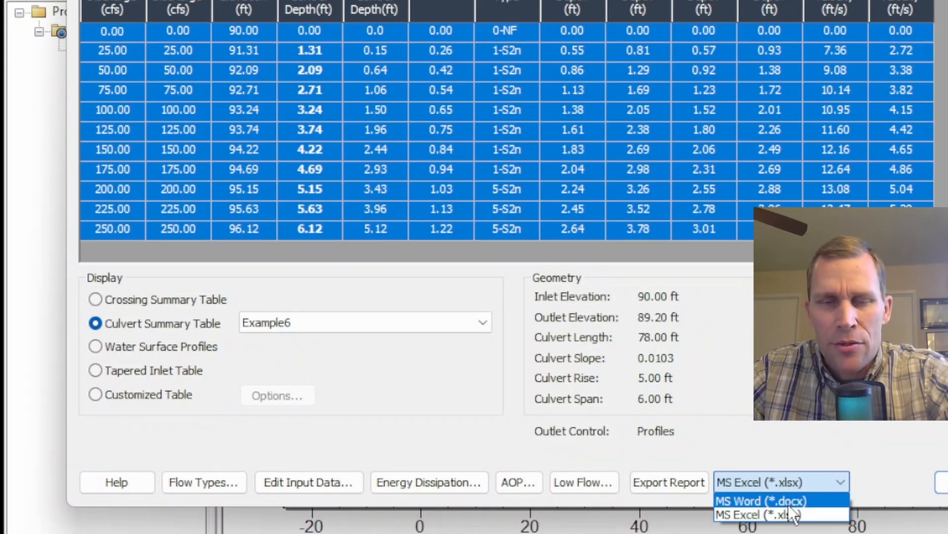
left_click(770, 452)
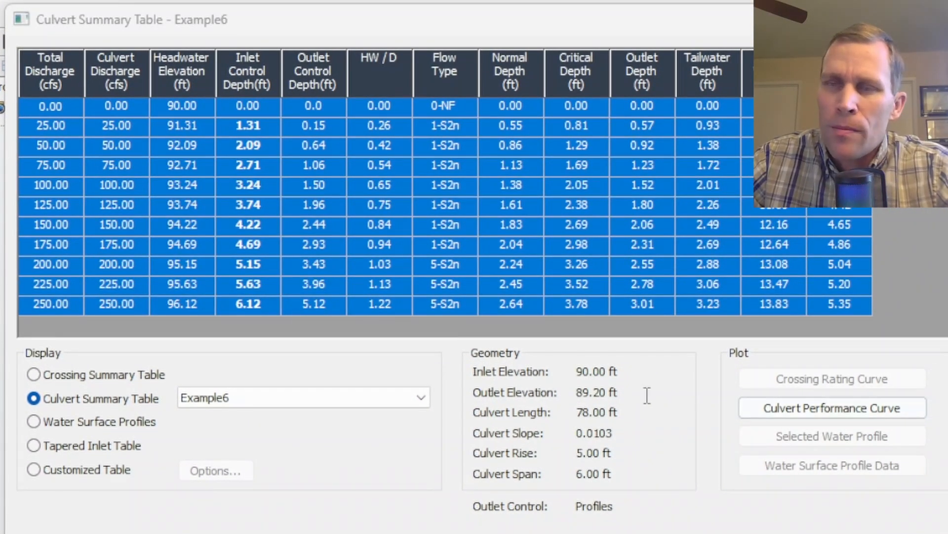
View the performance curve of culvert Example6 in an enlarged plot window and close the plot.
left_click(89, 151)
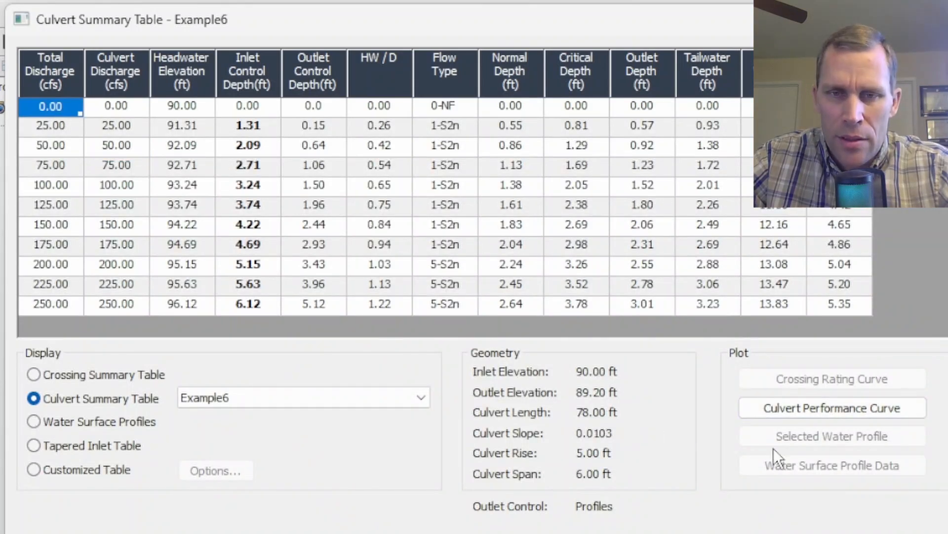
left_click(776, 414)
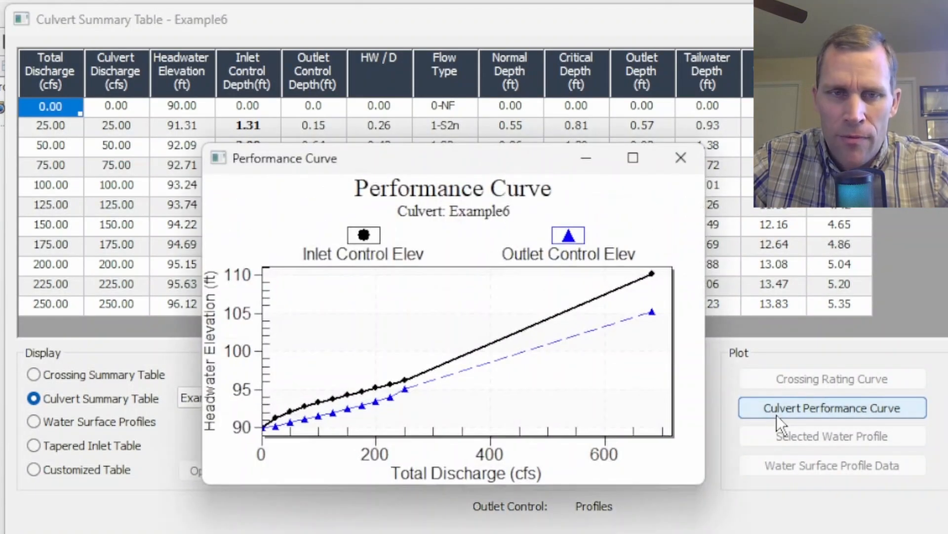
left_click_drag(448, 165, 307, 67)
left_click_drag(567, 370, 770, 527)
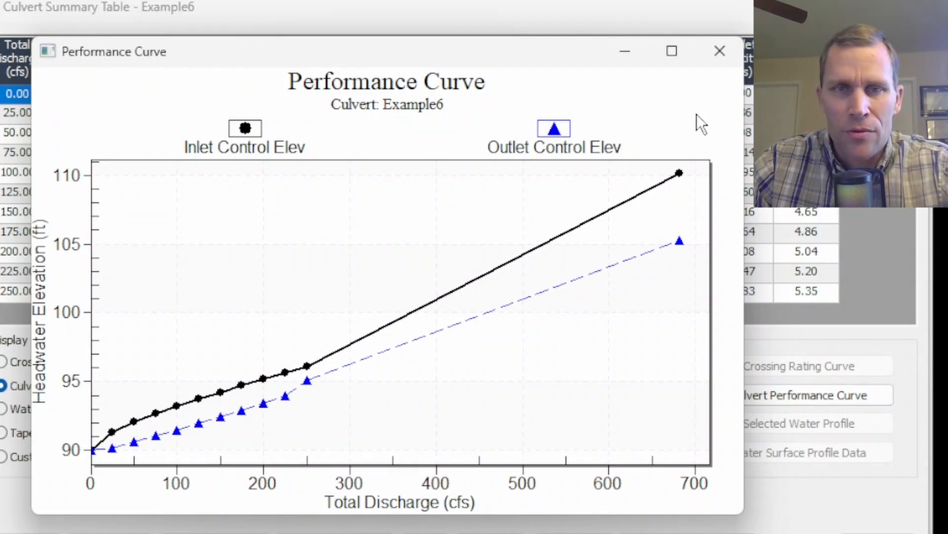
left_click(720, 51)
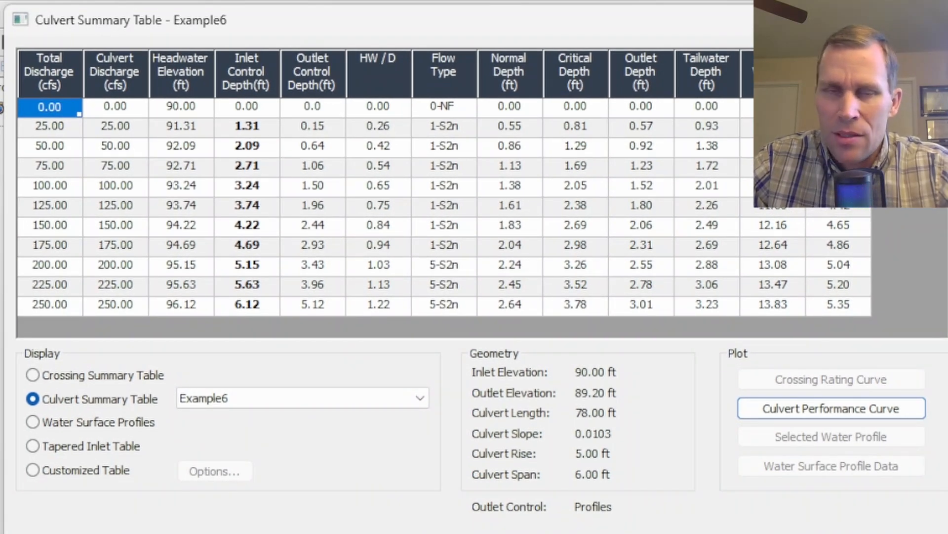
Display the water surface profiles table, view the 200 cfs water profile in an enlarged plot window, and close the plot.
left_click(32, 422)
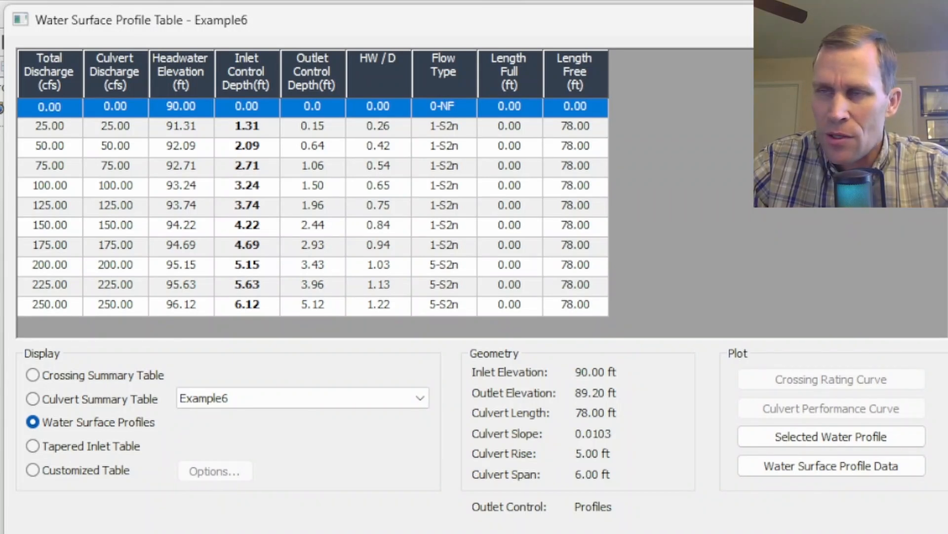
left_click(55, 262)
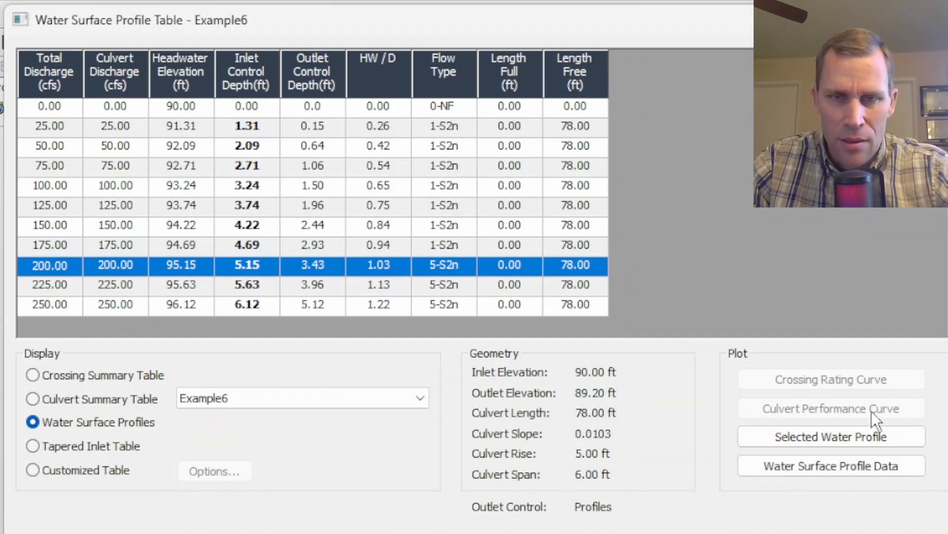
left_click(834, 440)
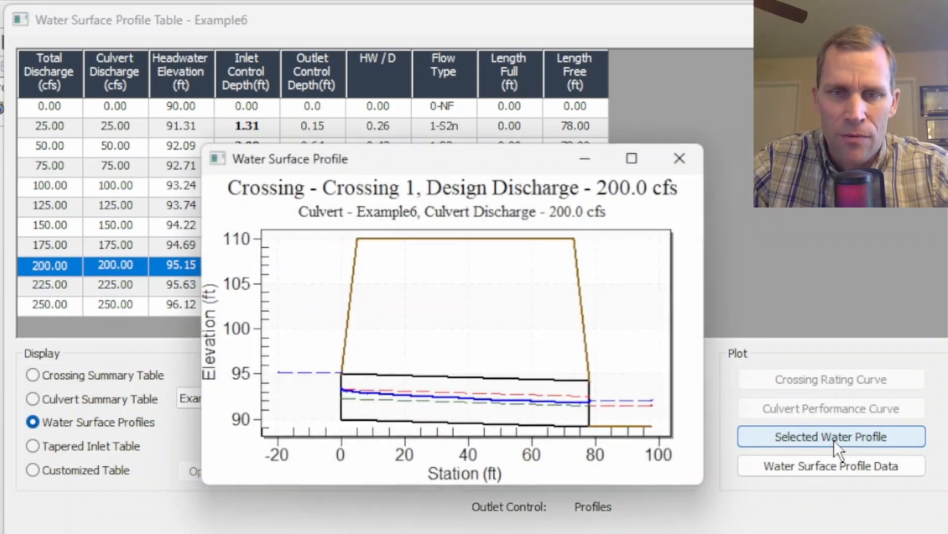
left_click_drag(437, 156, 326, 49)
left_click_drag(709, 518, 815, 533)
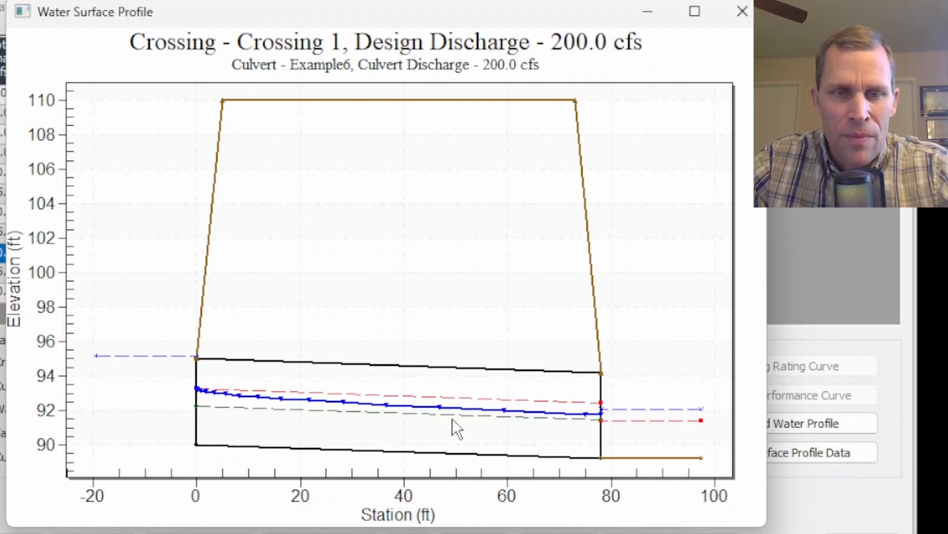
left_click(739, 14)
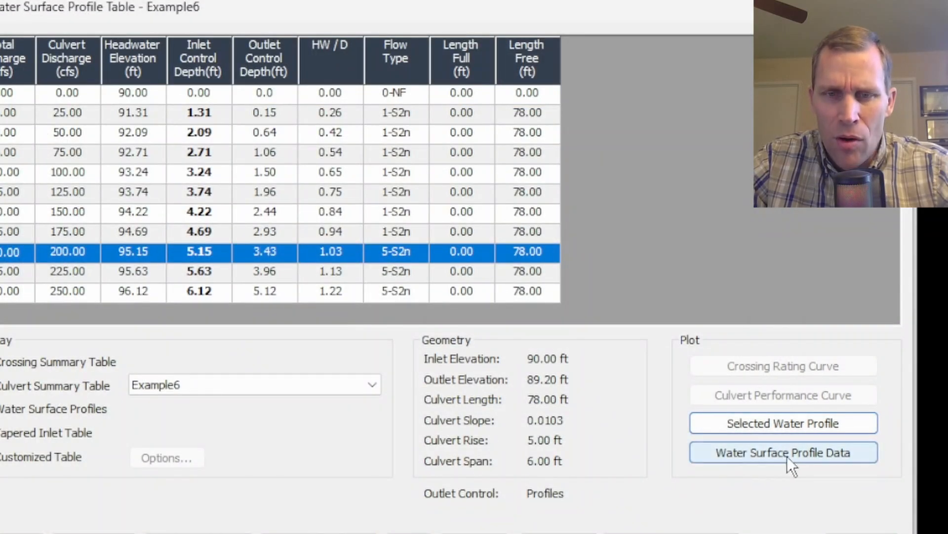
Open the water surface profile data for the 200 cfs profile and examine the flow depths in the first rows.
left_click(772, 453)
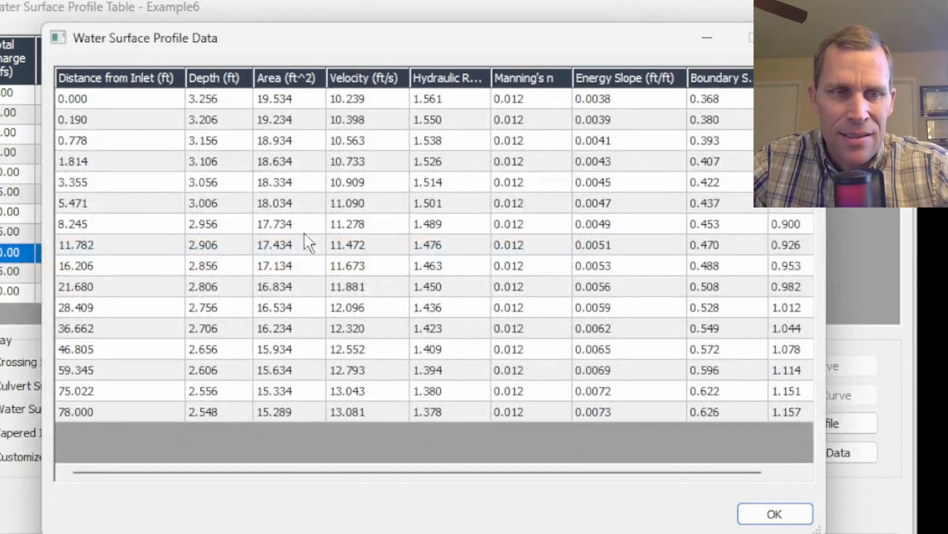
left_click_drag(229, 32, 219, 32)
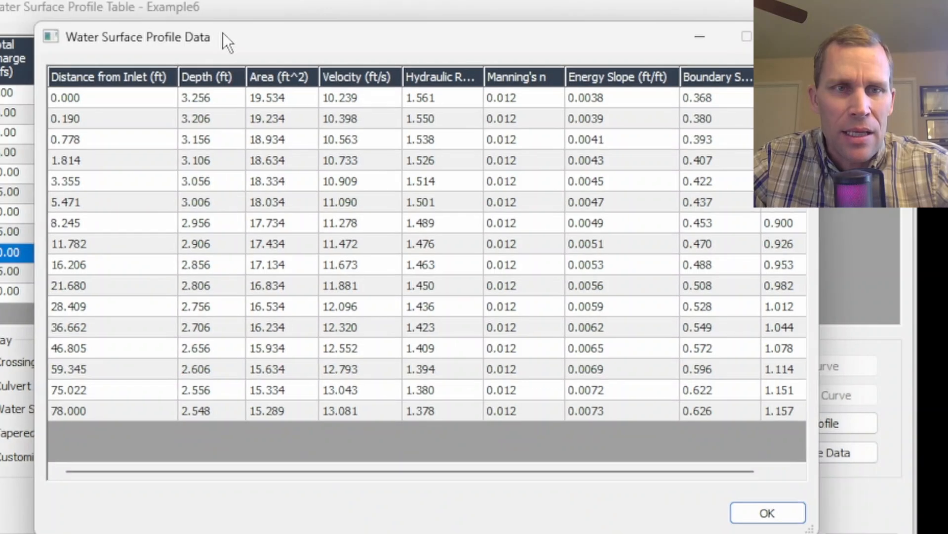
left_click(217, 93)
left_click(213, 116)
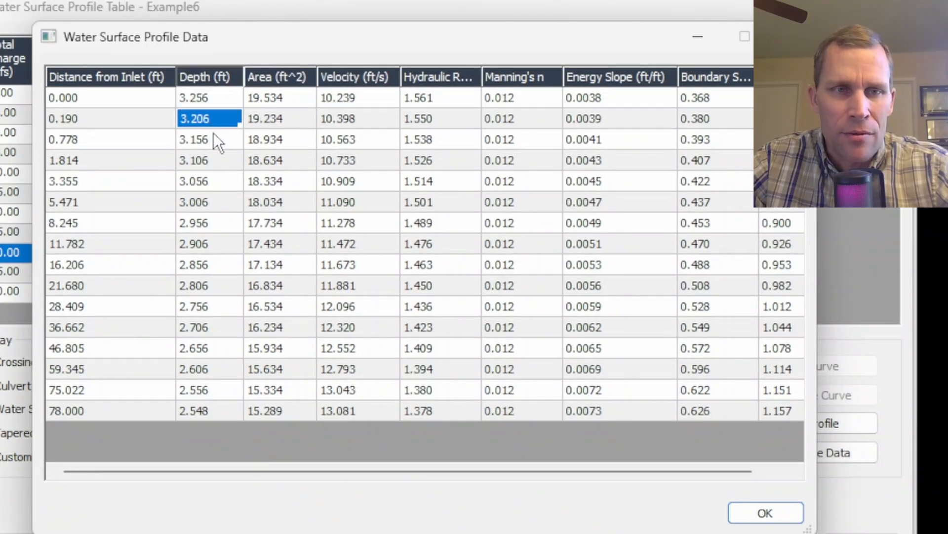
left_click(214, 136)
left_click(213, 159)
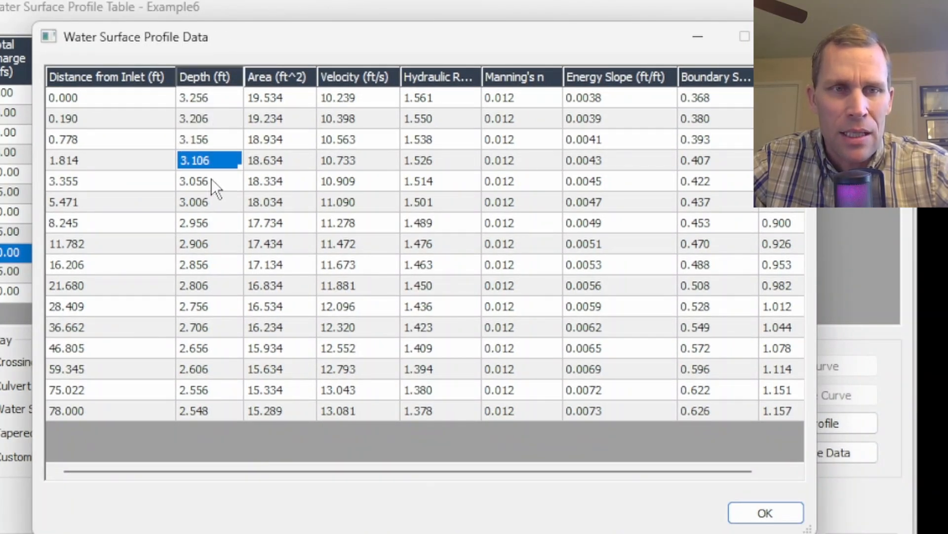
left_click(212, 179)
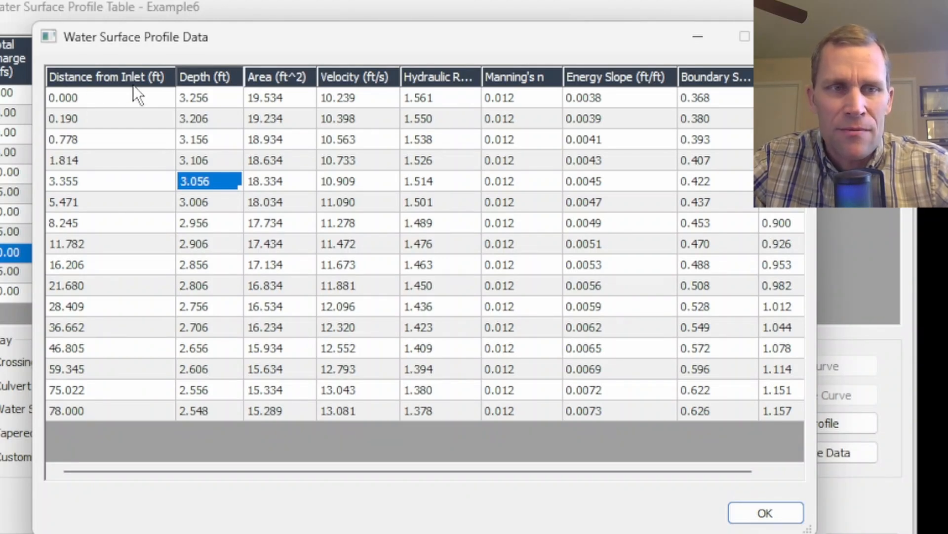
Compare the distances from the inlet with the corresponding depths in the first five rows, and close the profile data.
left_click(105, 97)
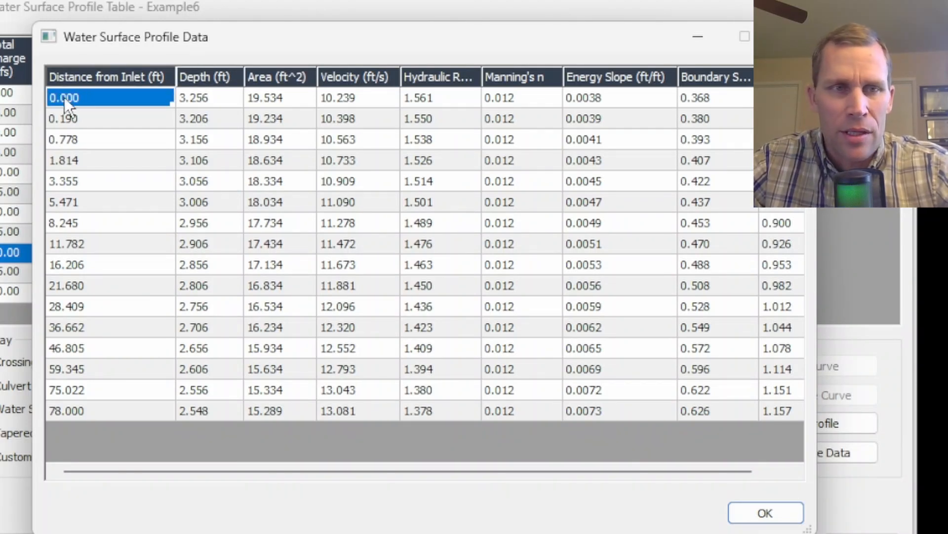
left_click(96, 117)
left_click(97, 143)
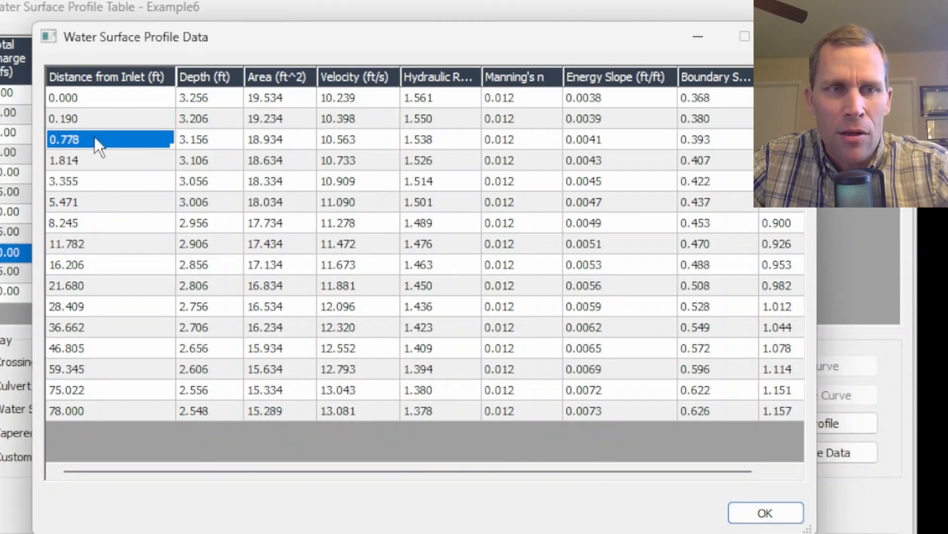
left_click(103, 161)
left_click(97, 100)
left_click(91, 182)
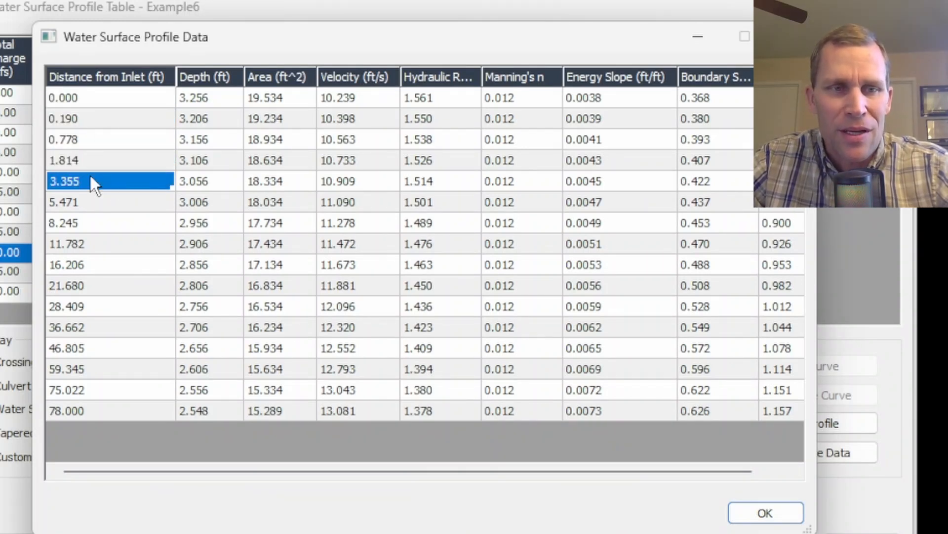
left_click(206, 96)
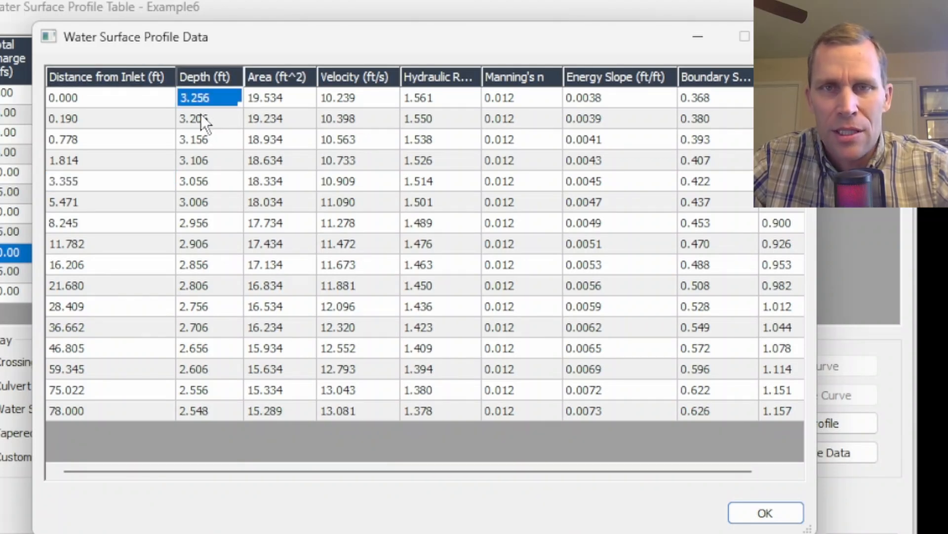
left_click(203, 118)
left_click(208, 140)
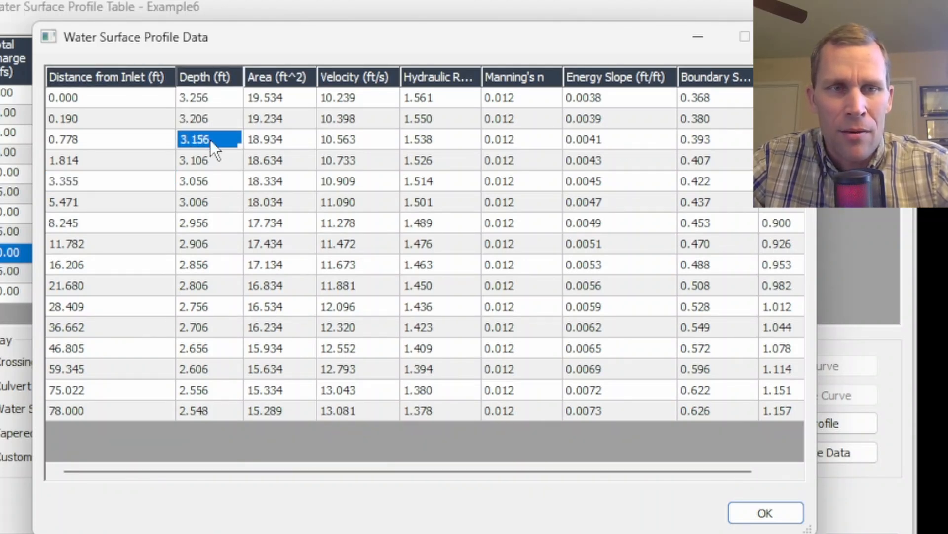
left_click(198, 167)
left_click(216, 187)
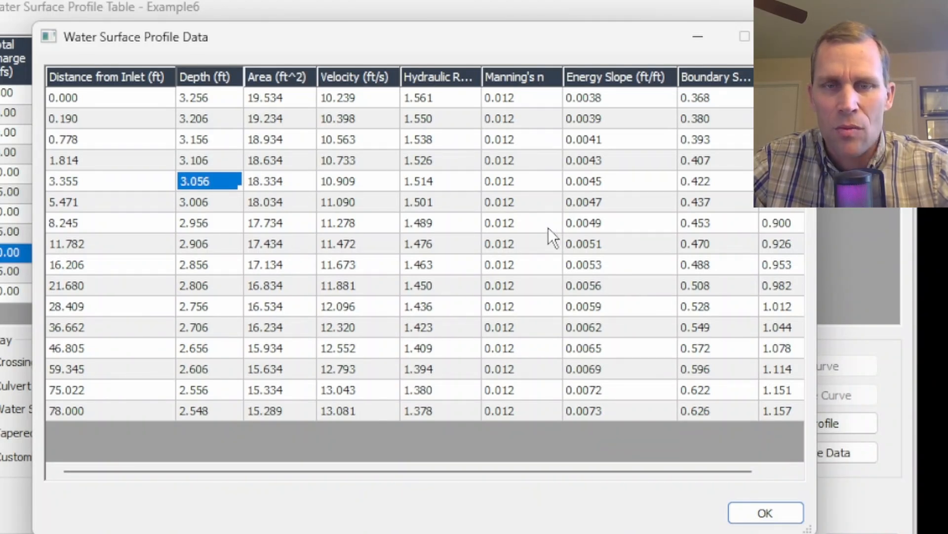
left_click(791, 37)
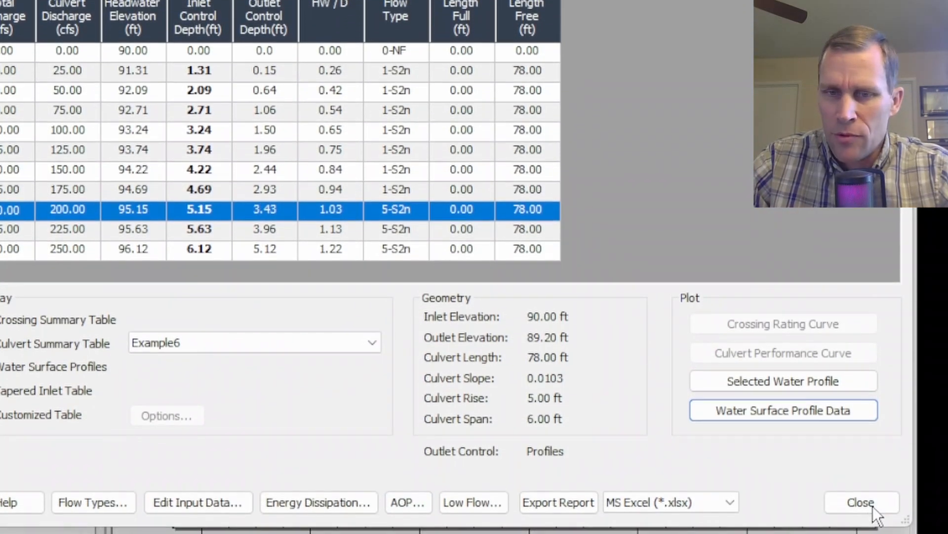
Close the Example6 results table, view the Crossing 1 map display, and bring up the Example6 culvert plot.
left_click(868, 509)
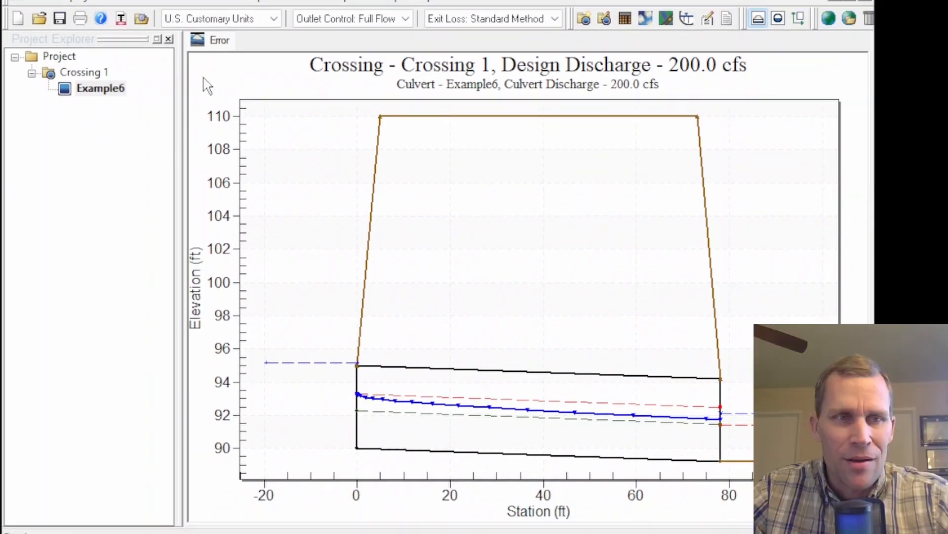
left_click(79, 114)
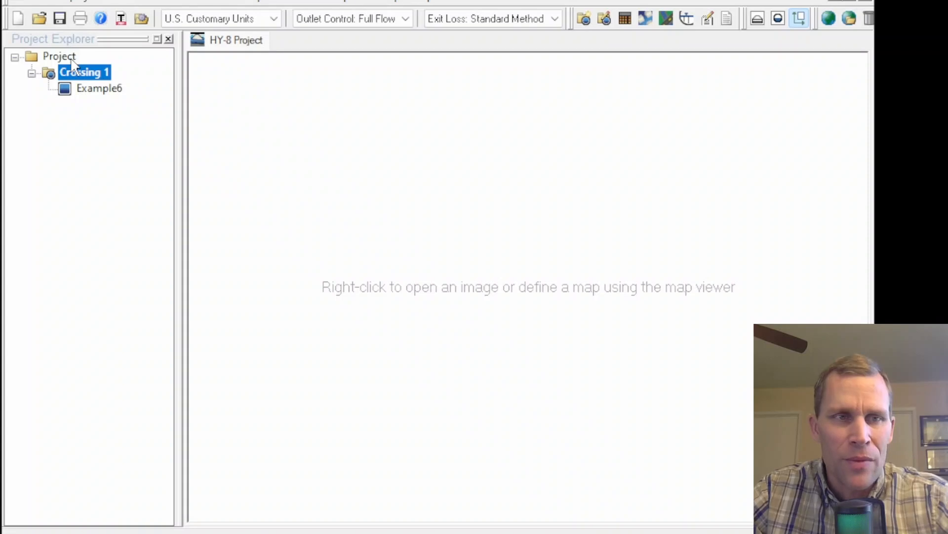
left_click(69, 57)
left_click(77, 73)
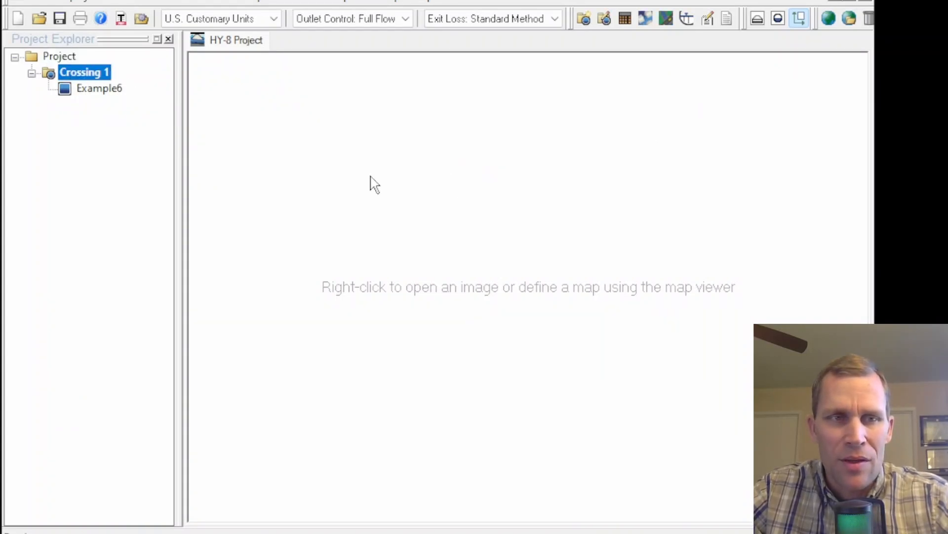
left_click(96, 90)
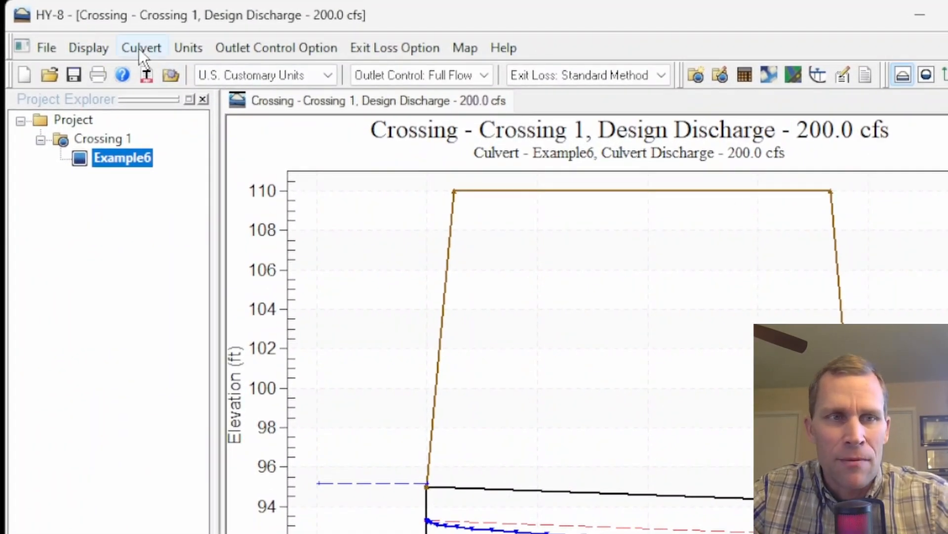
Check the available view options for the Example6 plot and switch it from side view to front view.
left_click(90, 48)
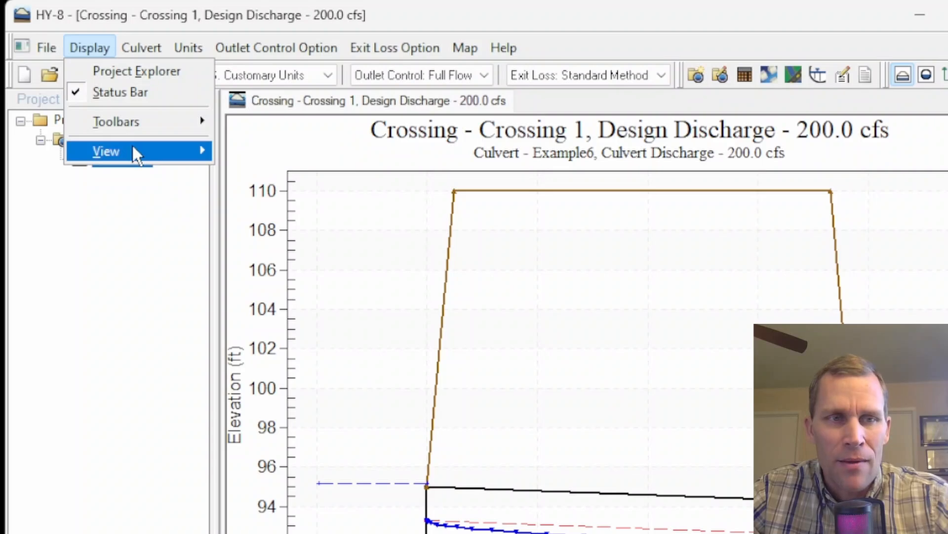
mouse_move(186, 148)
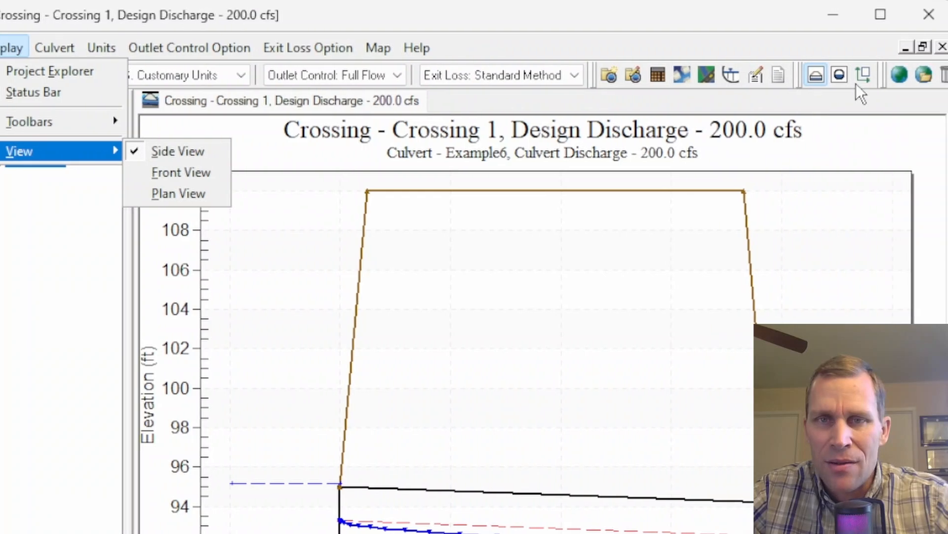
left_click(801, 77)
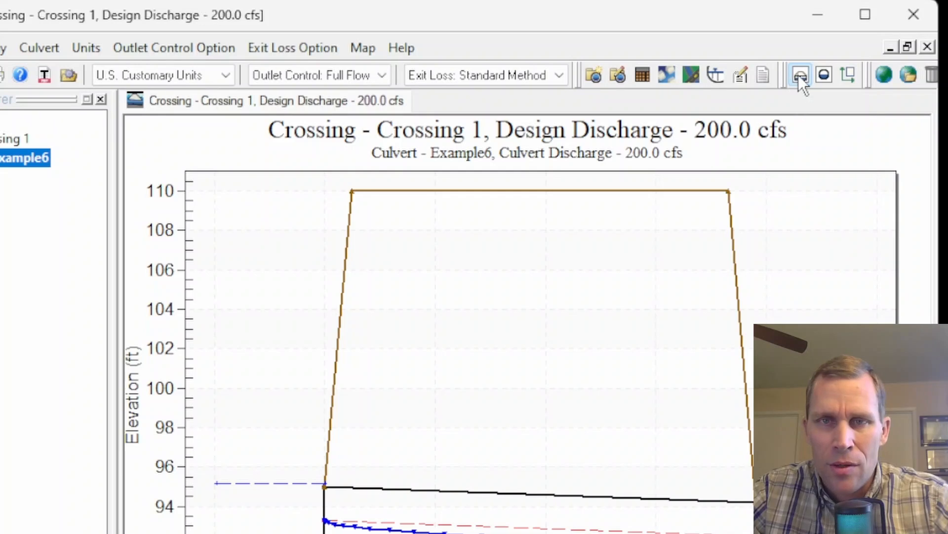
left_click(823, 78)
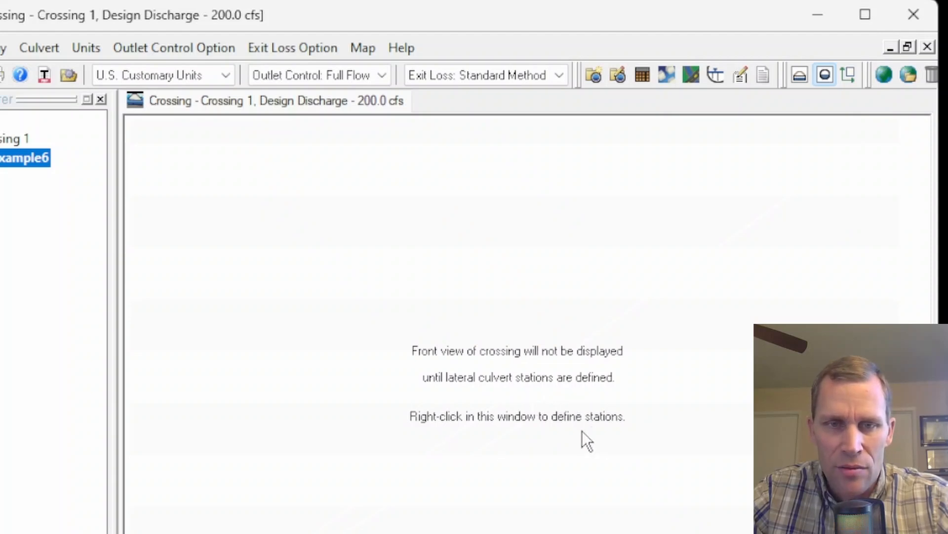
Review the first roadway station and roadway crest length in the roadway culvert stations dialog, and cancel it.
right_click(332, 210)
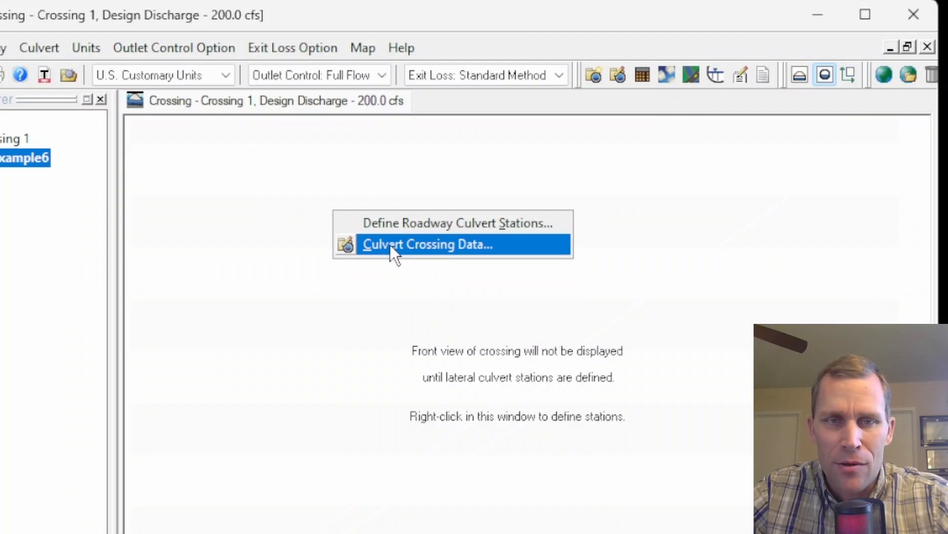
left_click(413, 224)
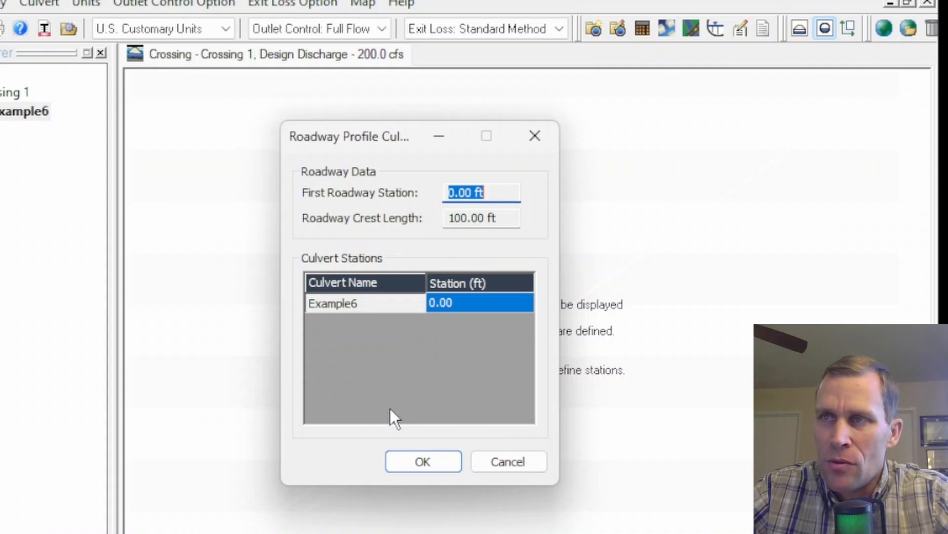
left_click(499, 194)
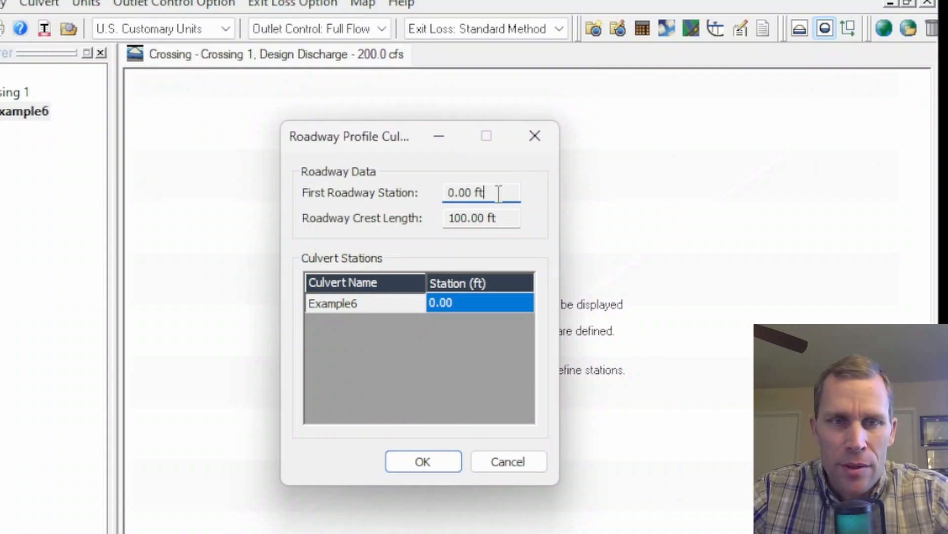
left_click(510, 218)
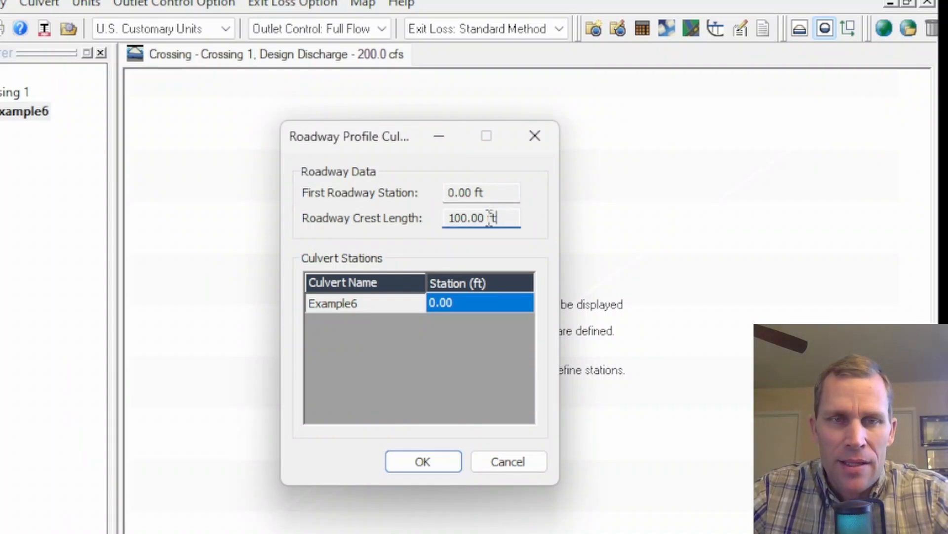
left_click(511, 461)
Check the first roadway station and crest length in the Crossing 1 culvert crossing data, and close the crossing data.
right_click(316, 194)
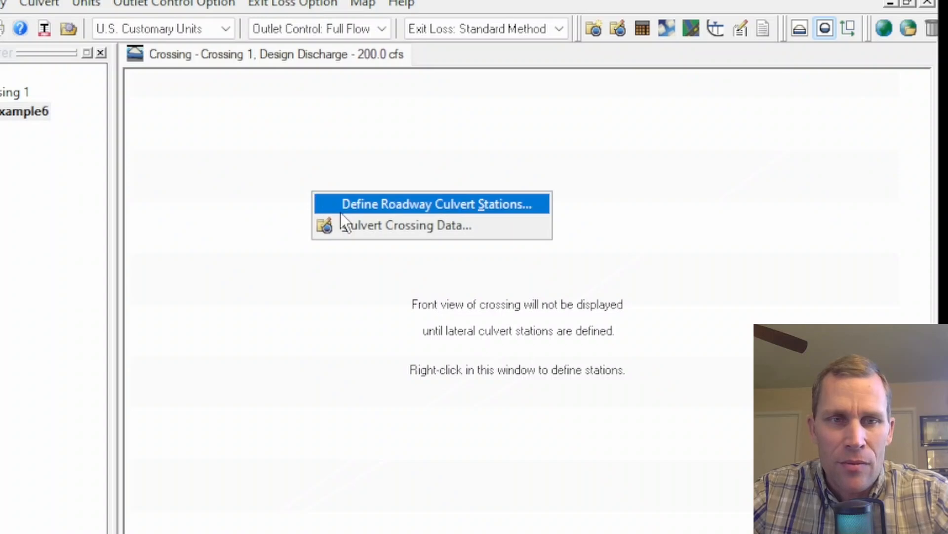
left_click(362, 226)
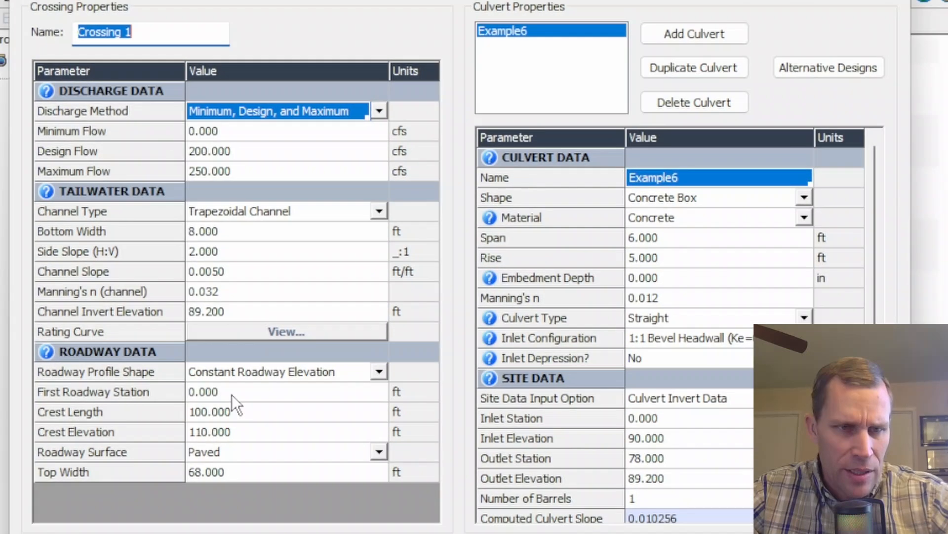
left_click(226, 393)
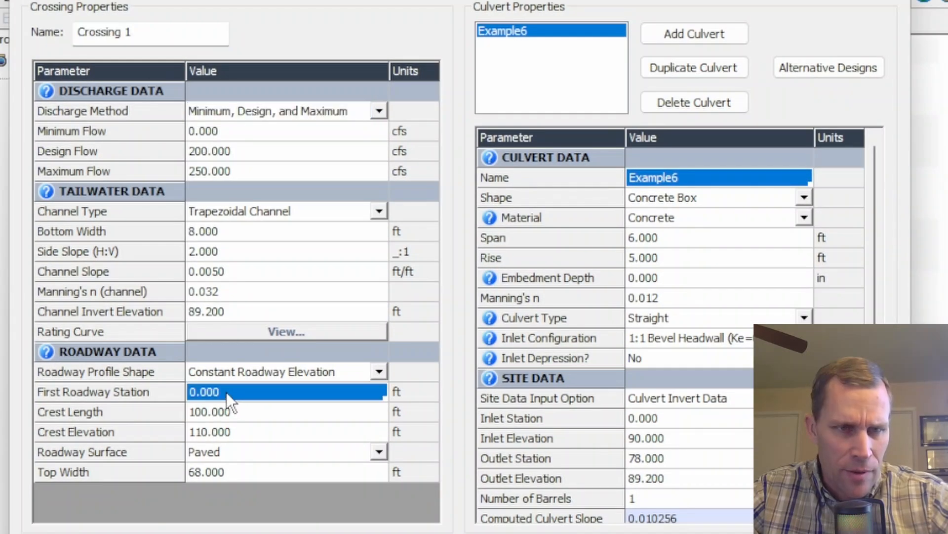
left_click(247, 410)
left_click(236, 396)
left_click(241, 407)
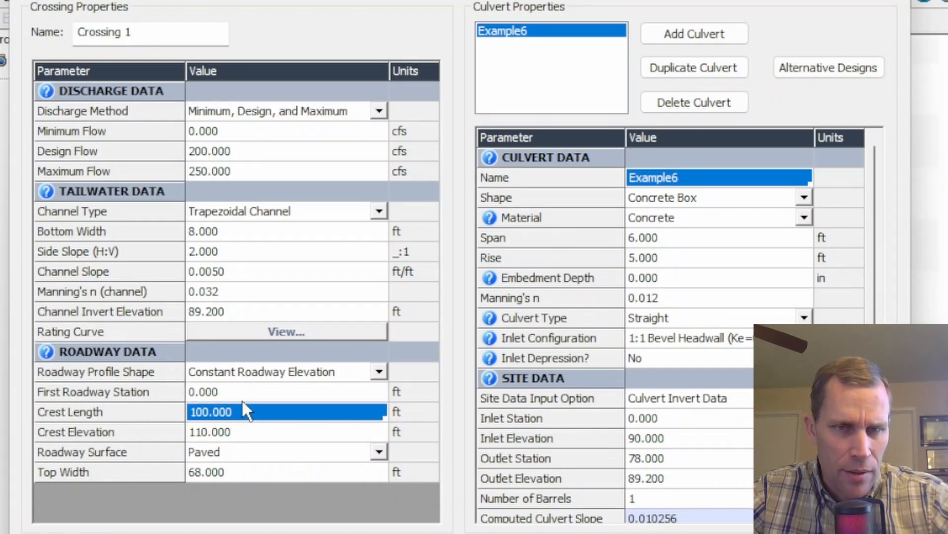
left_click(887, 1)
Define the roadway culvert station of Example6 as 50 ft for the front view.
right_click(381, 129)
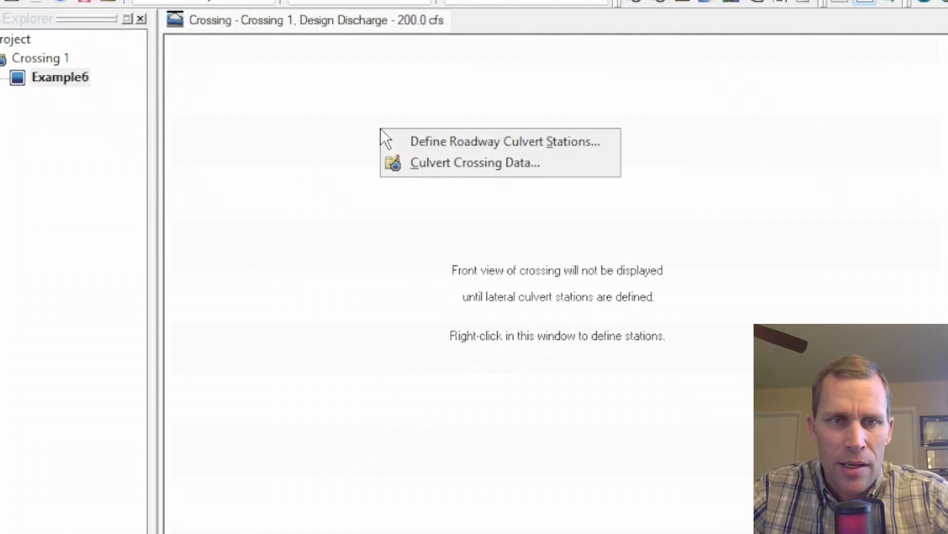
left_click(417, 143)
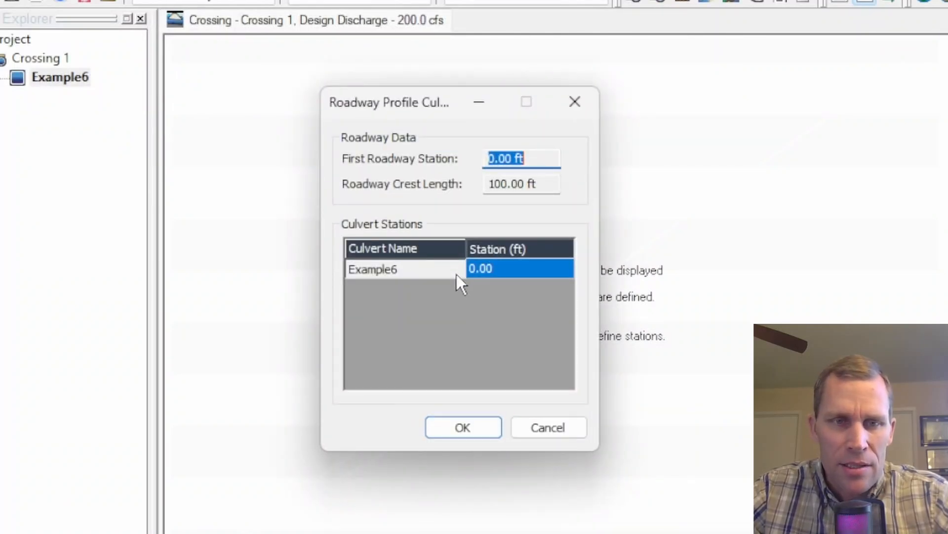
left_click(368, 272)
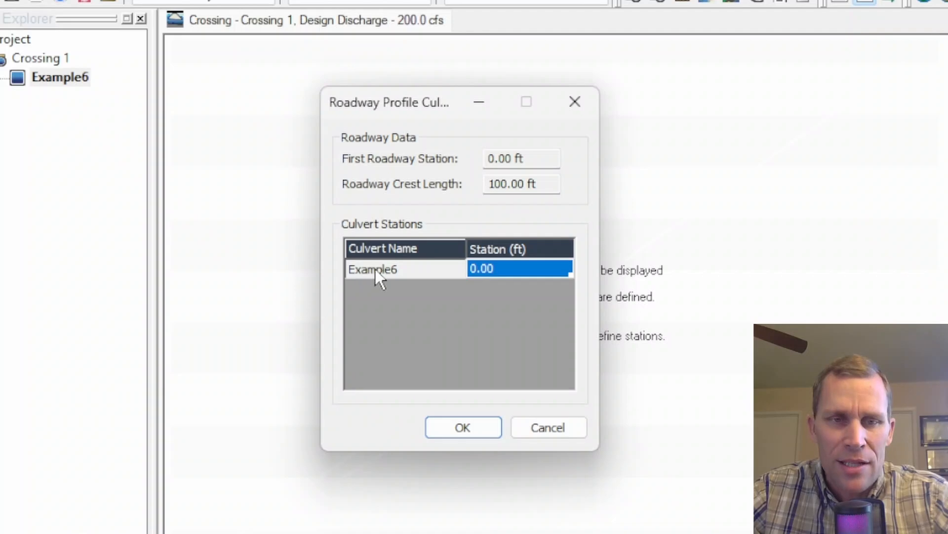
left_click(520, 265)
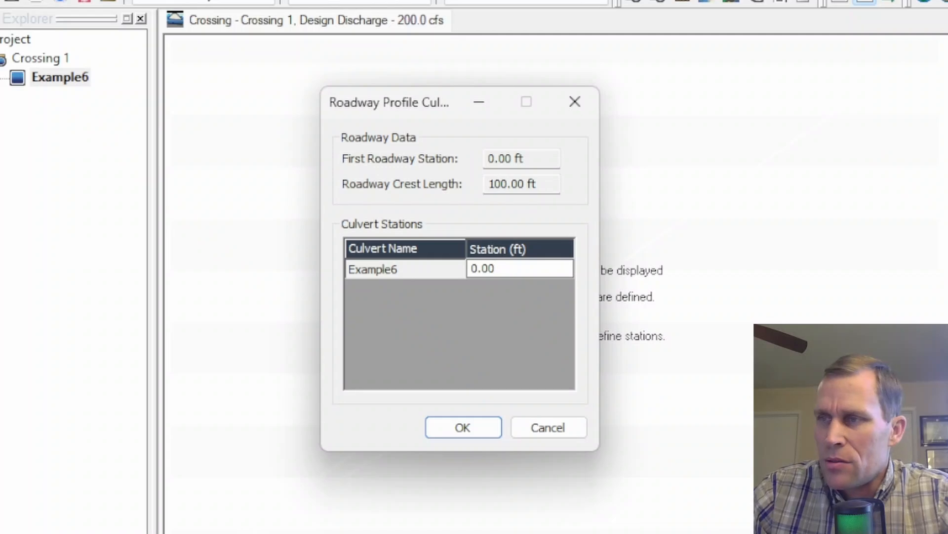
key("BackSpace")
key("BackSpace")
key("BackSpace")
key("BackSpace")
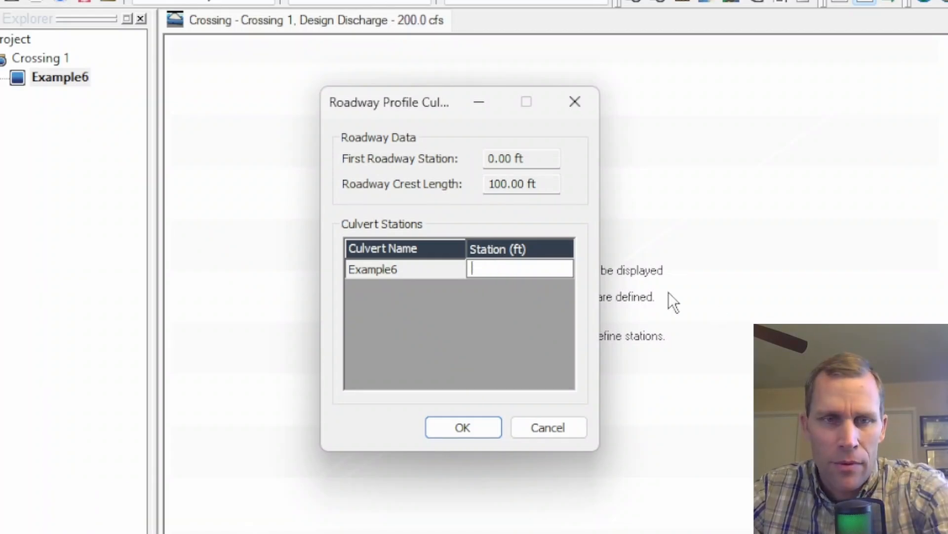
type("50")
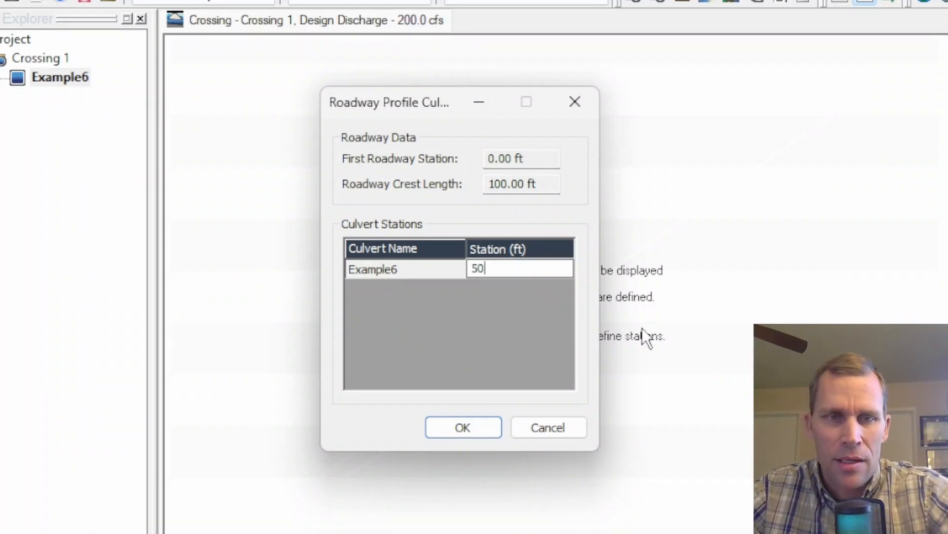
left_click(463, 427)
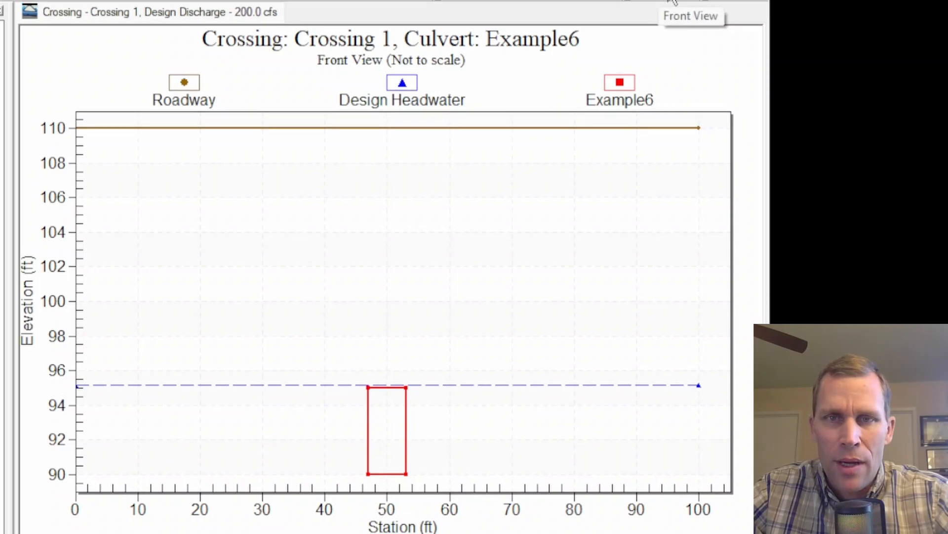
Compare the side view and front view of the Example6 crossing plot, ending on the front view.
left_click(645, 27)
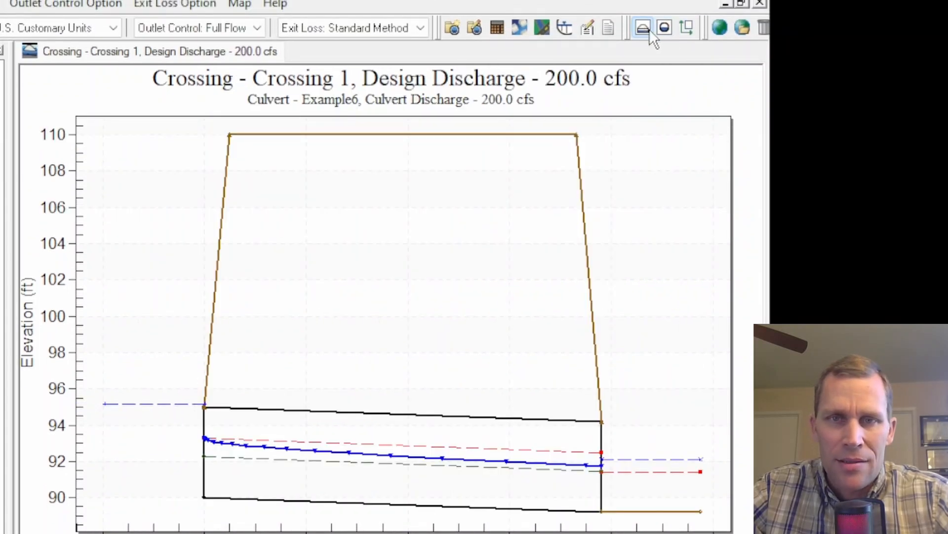
left_click(665, 27)
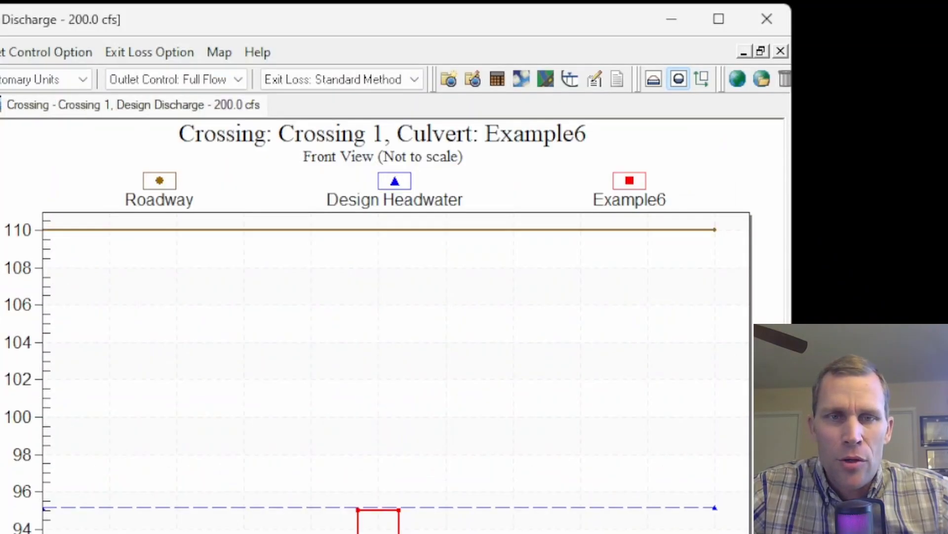
left_click(660, 78)
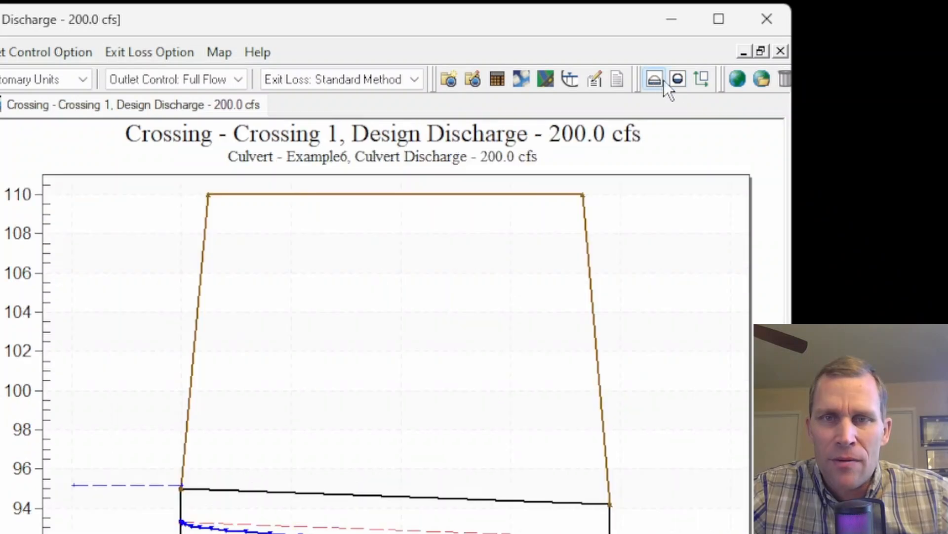
left_click(677, 79)
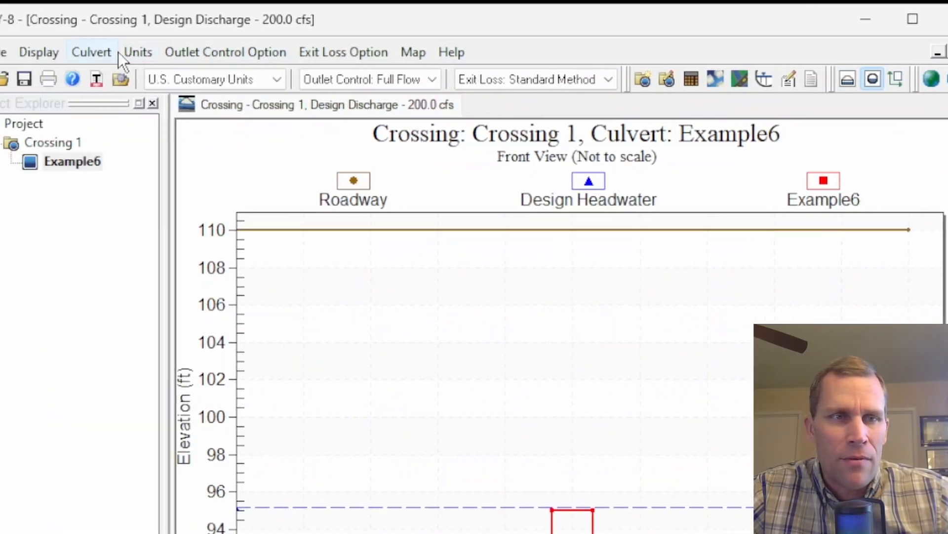
left_click(88, 52)
mouse_move(103, 157)
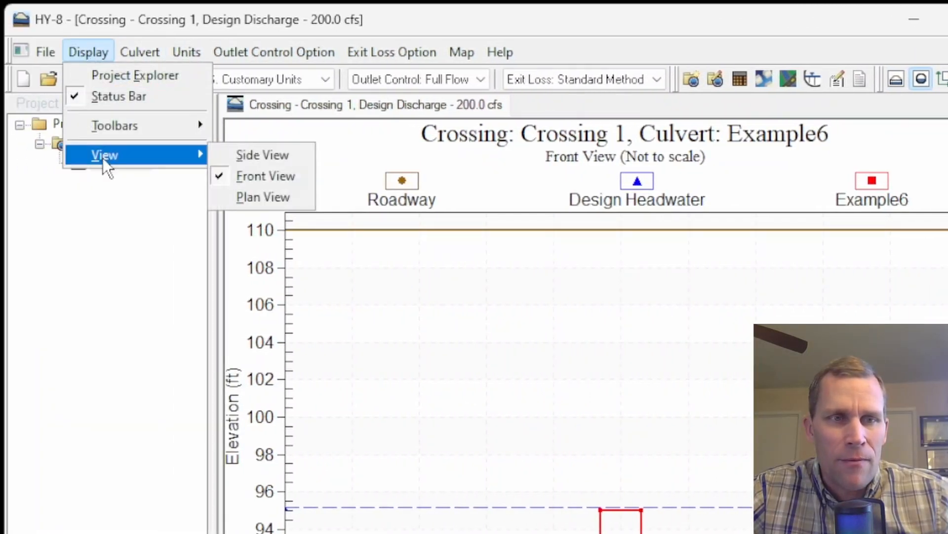
left_click(245, 154)
left_click(85, 52)
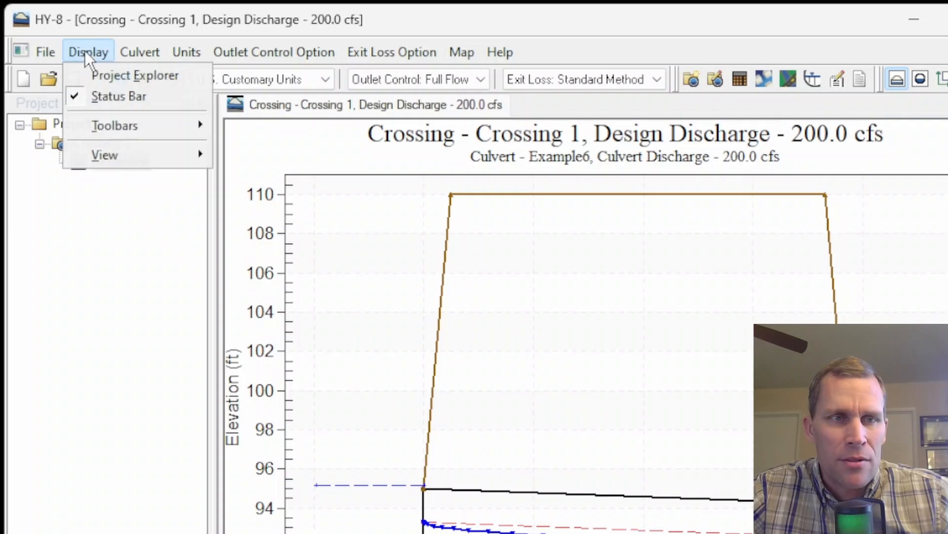
mouse_move(120, 152)
left_click(248, 174)
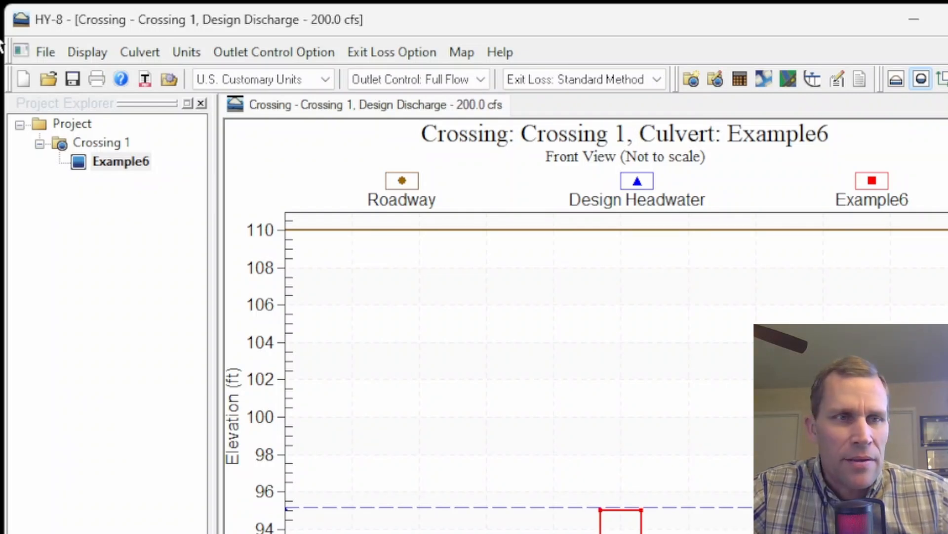
Save the project as exercise1 in the exercise1 folder inside the tutorial's project folder.
left_click(46, 51)
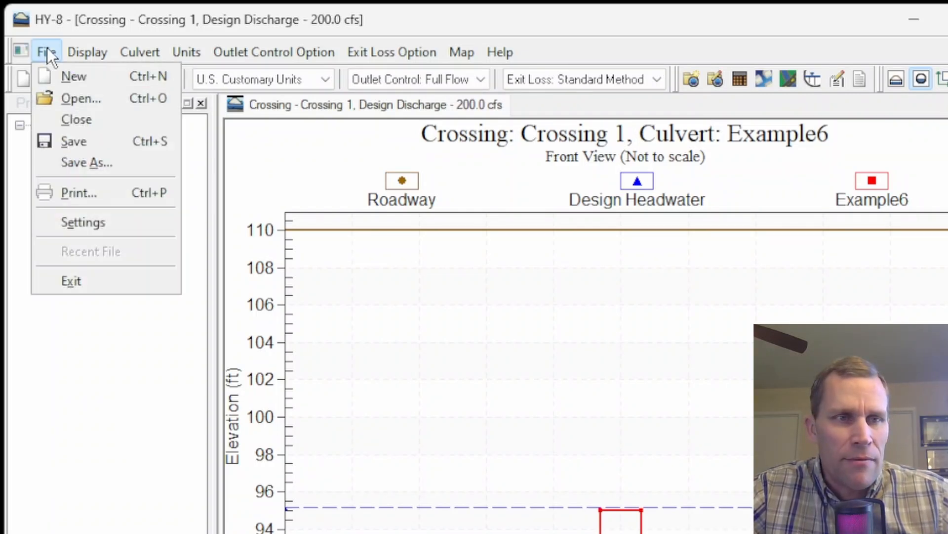
left_click(90, 162)
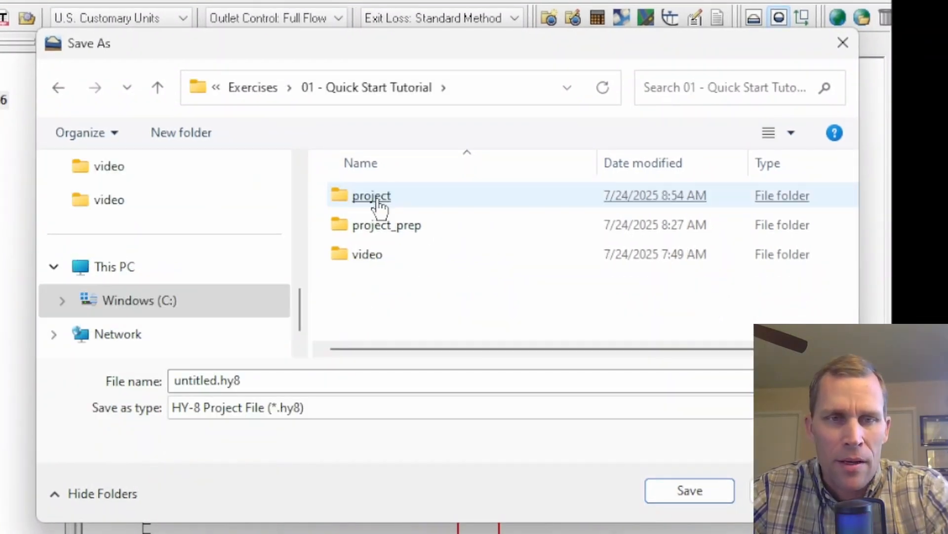
double_click(374, 196)
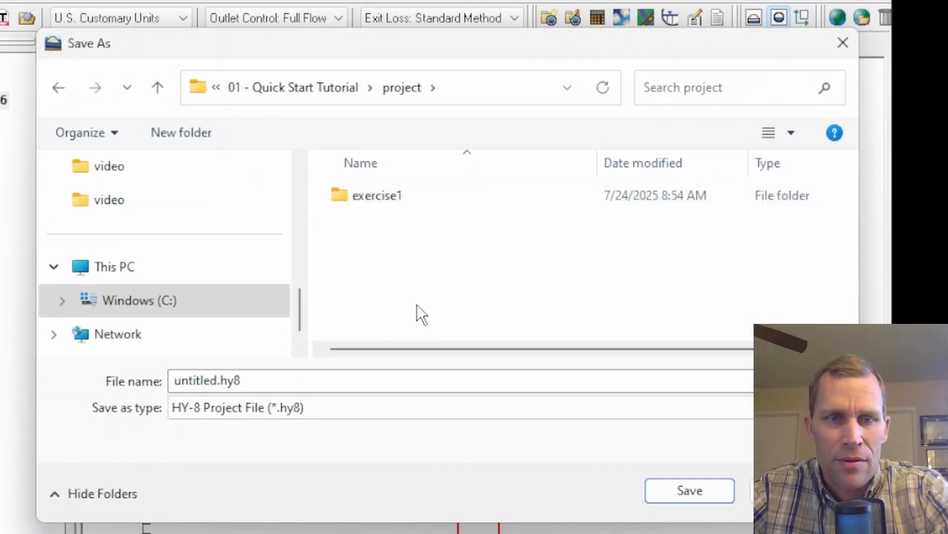
double_click(371, 197)
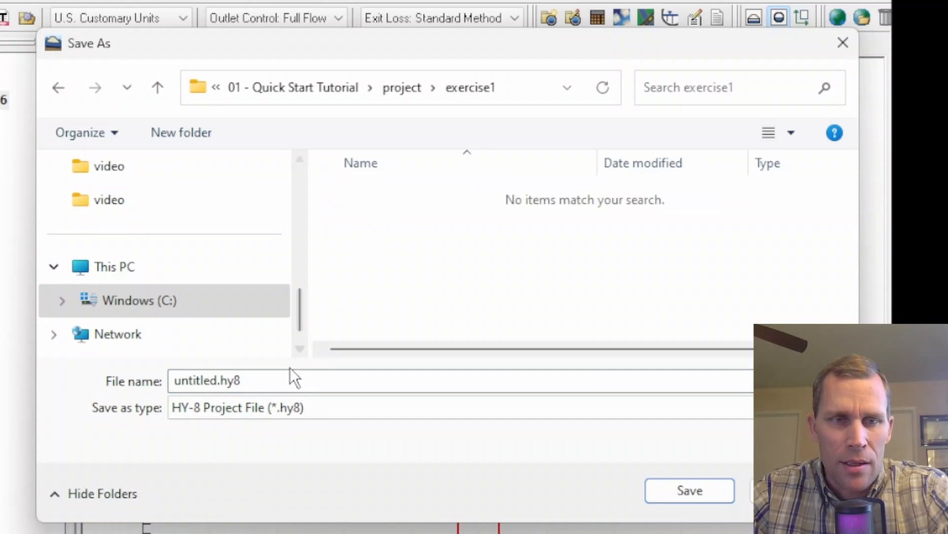
type("exercise1")
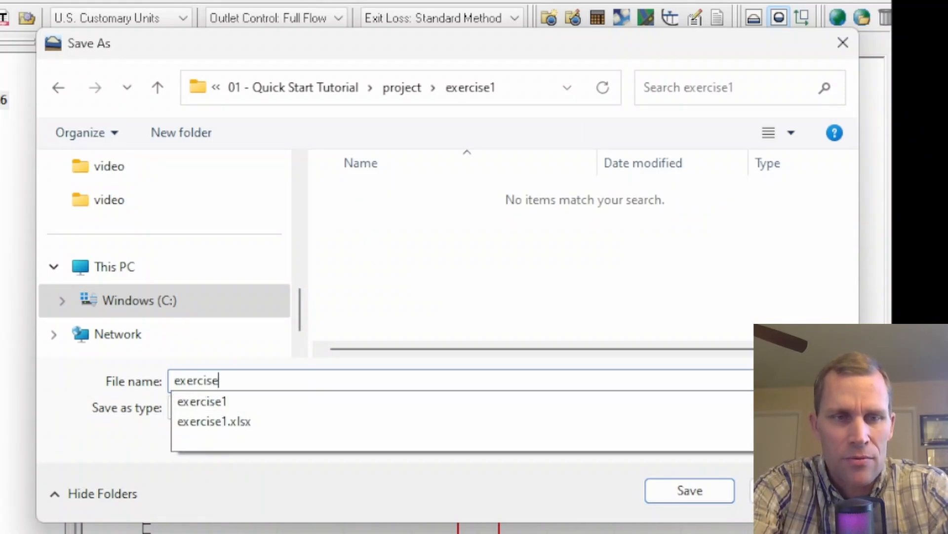
key("Return")
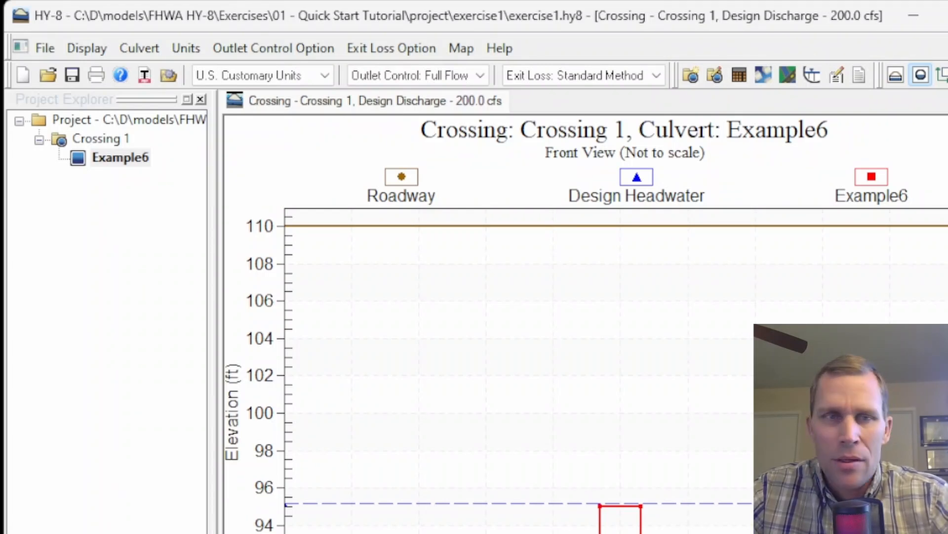
Start a culvert report for Crossing 1 with the Word file name report1 in the exercise1 folder.
left_click(154, 49)
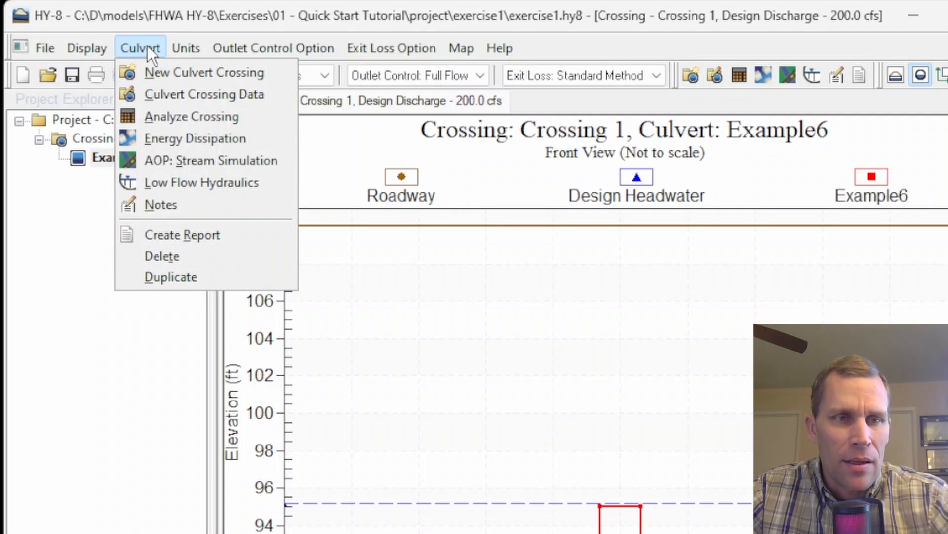
left_click(181, 235)
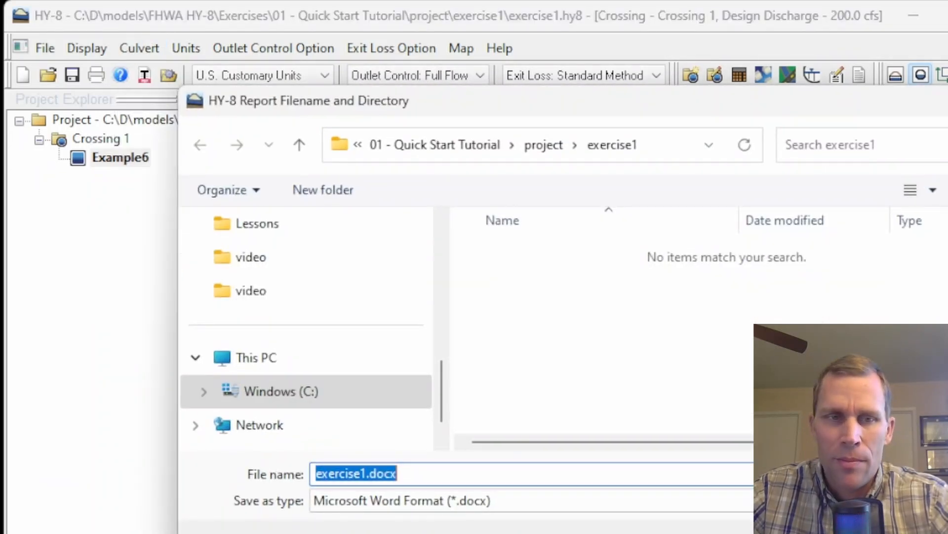
mouse_move(493, 106)
left_mouse_down()
mouse_move(454, 102)
mouse_move(483, 107)
left_mouse_up()
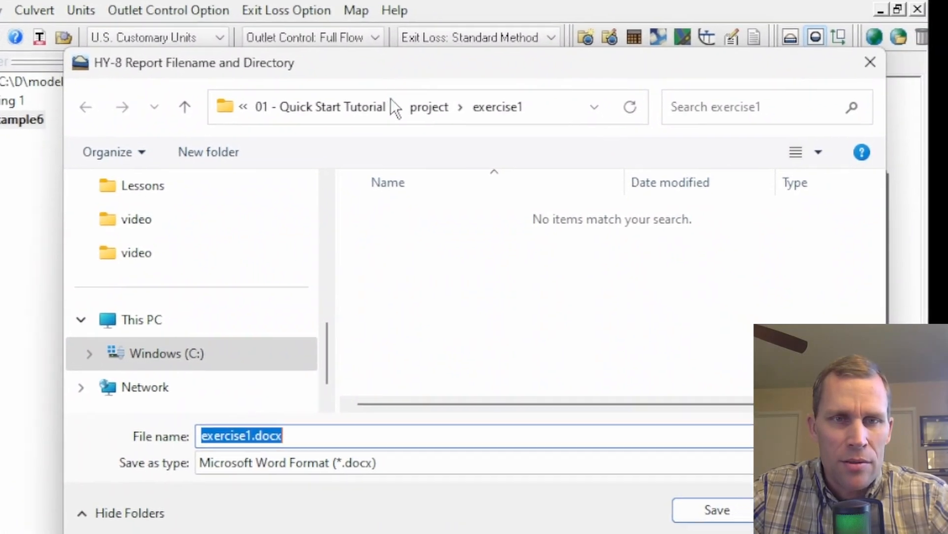
type("report")
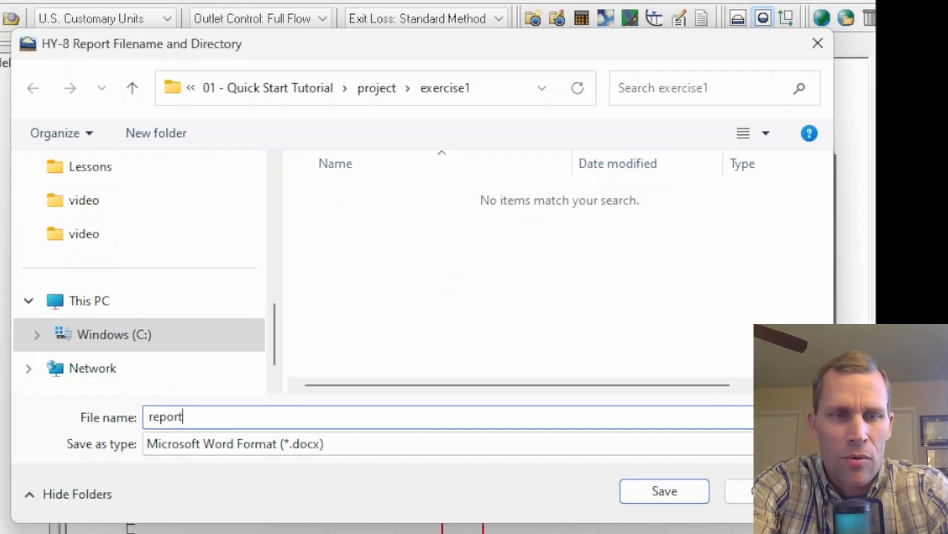
type("1")
left_click(639, 494)
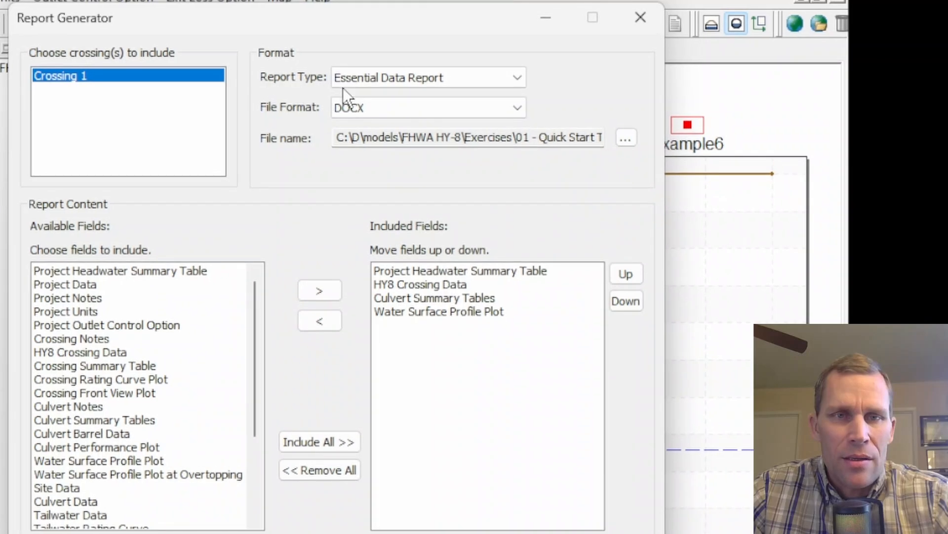
Check the report type and file format options for the report, keeping Essential Data Report and DOCX.
left_click(518, 78)
left_click(518, 78)
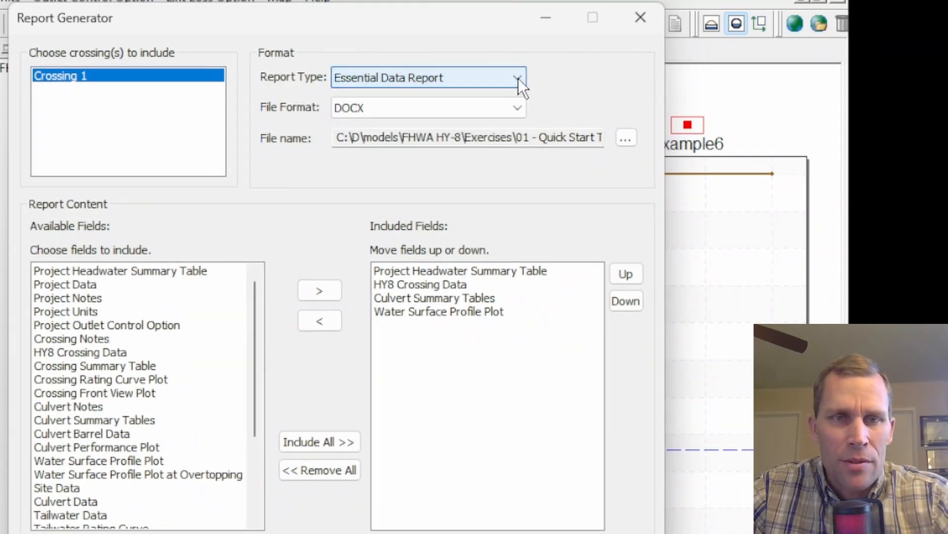
left_click(516, 108)
left_click(516, 115)
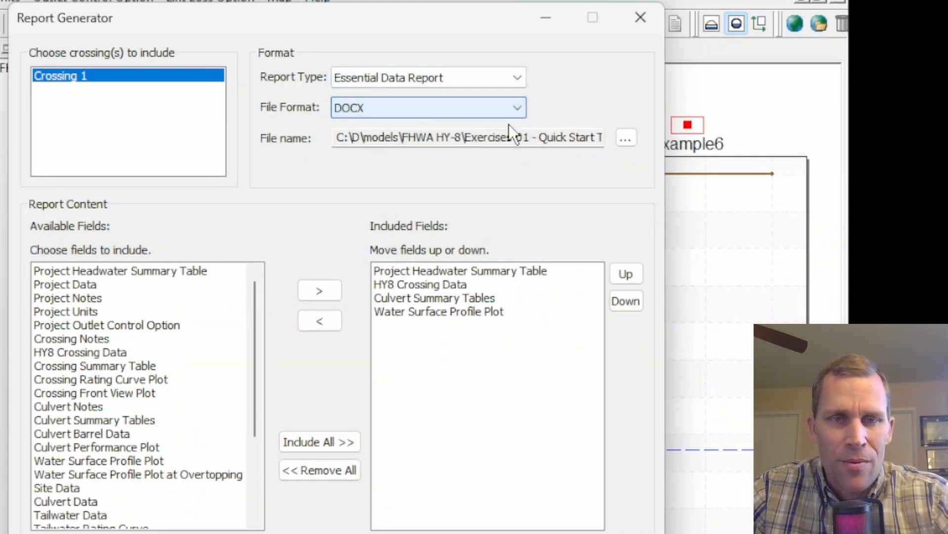
Set the report's output file name to report1 in the exercise1 folder, keeping DOCX as the file format.
left_click_drag(428, 138, 606, 148)
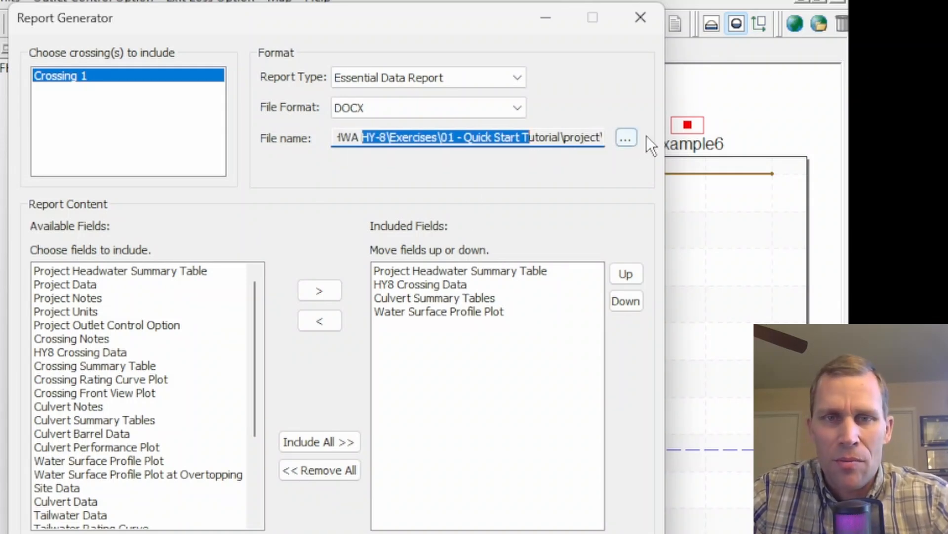
left_click(627, 138)
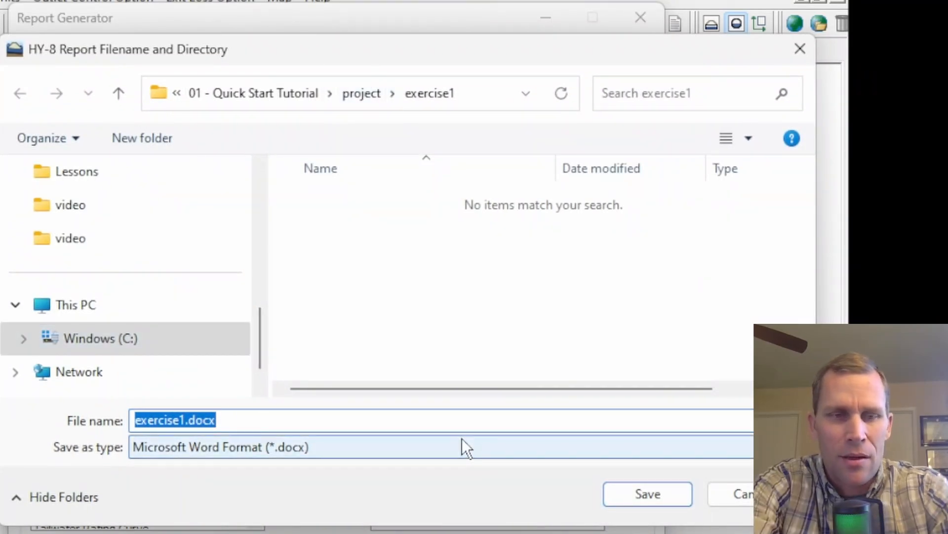
type("report1")
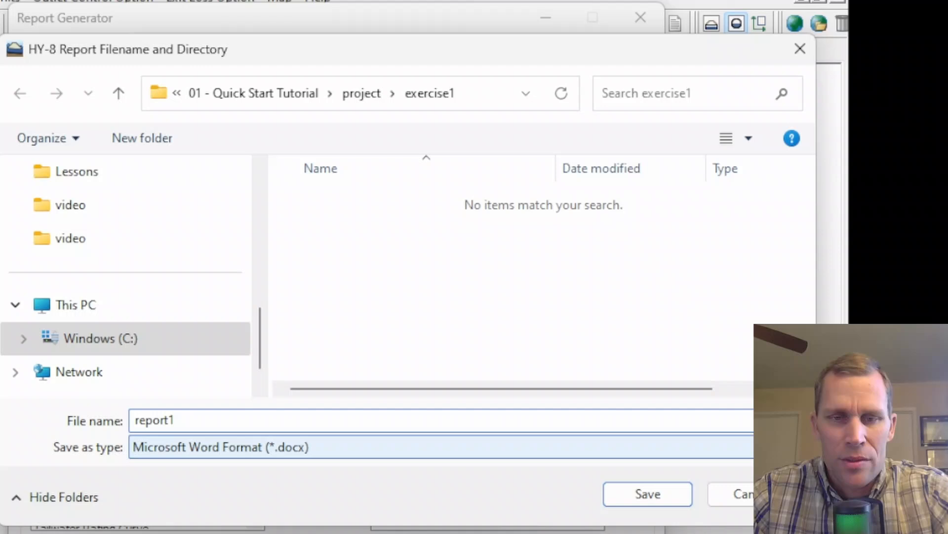
left_click(626, 495)
left_click(519, 111)
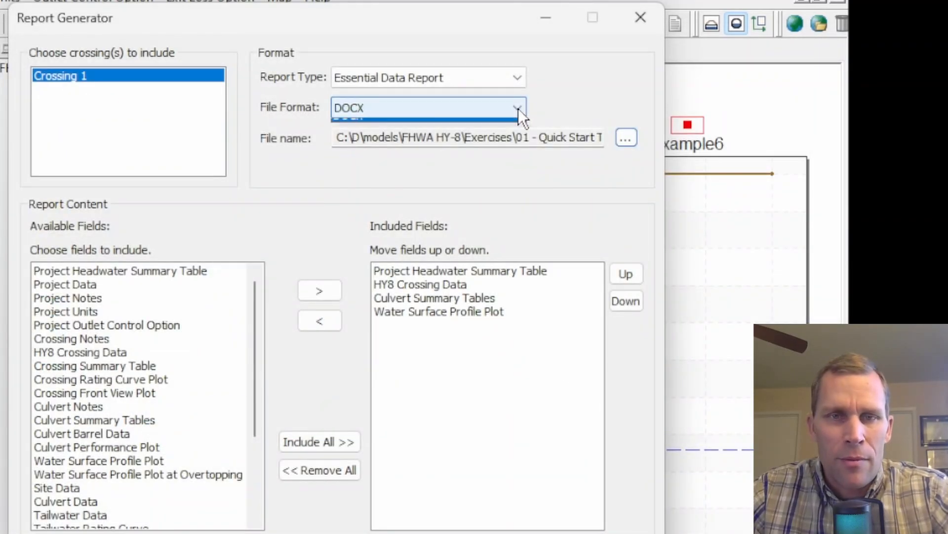
left_click(518, 109)
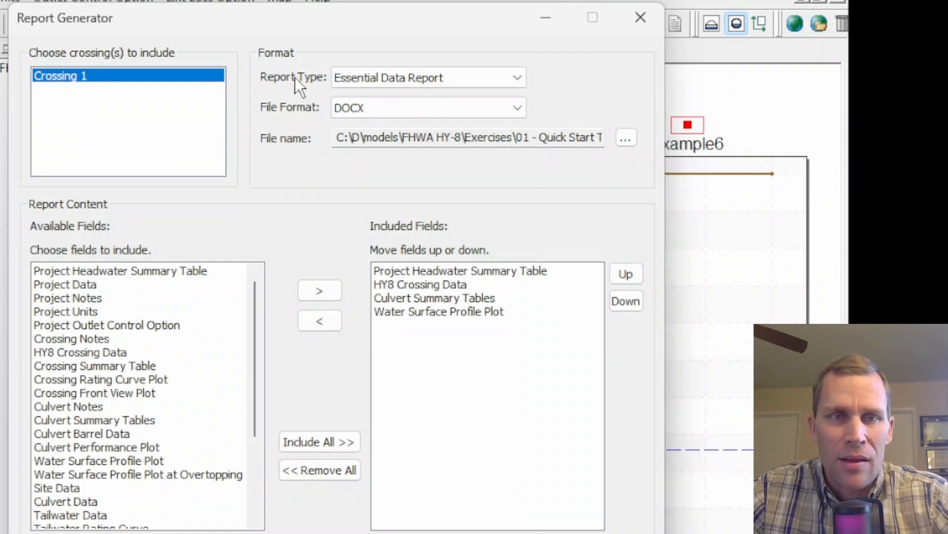
Compare the included fields of the Standard Report and Summary Report types, and return to Essential Data Report.
left_click(520, 80)
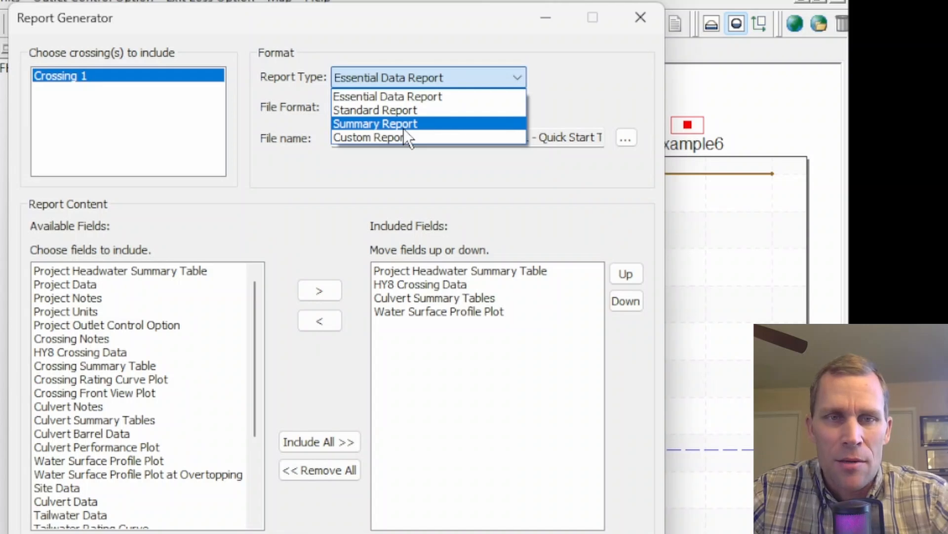
left_click(392, 110)
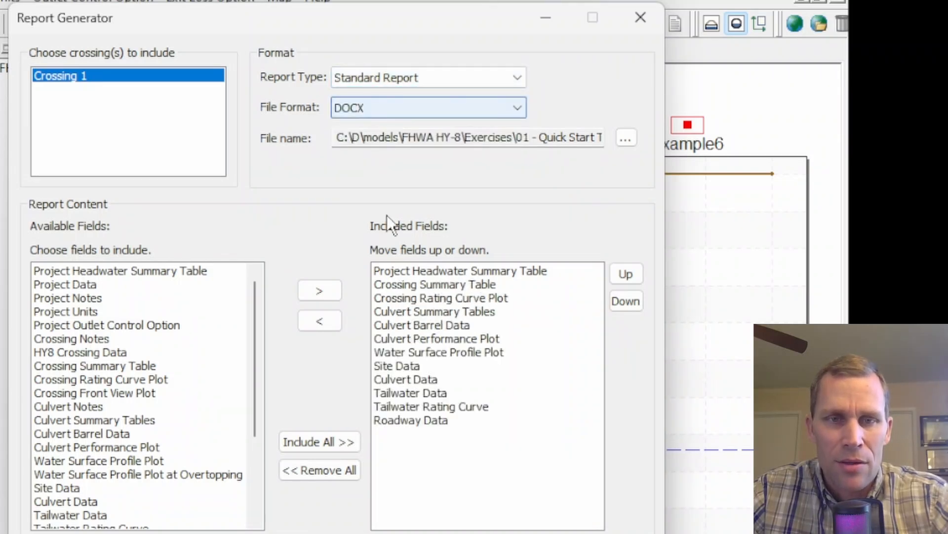
left_click(502, 79)
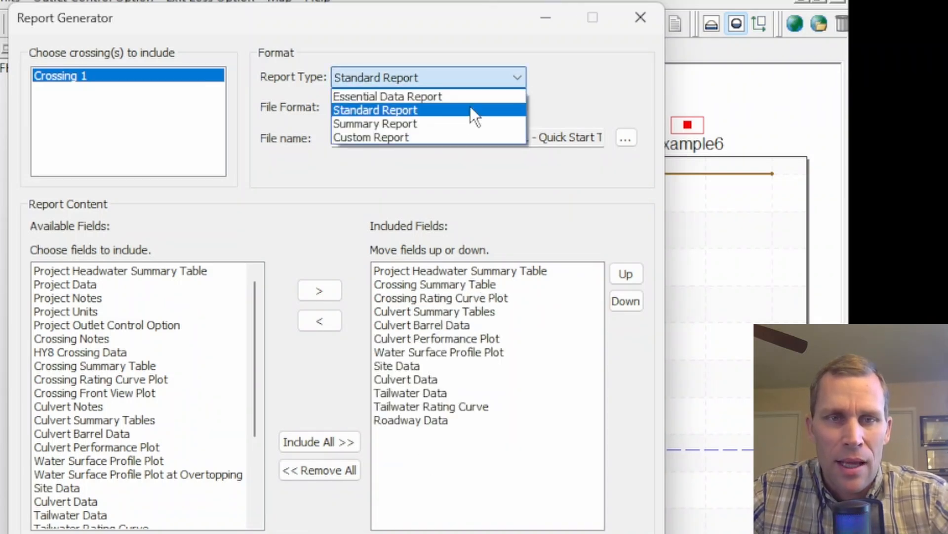
left_click(453, 125)
left_click(517, 78)
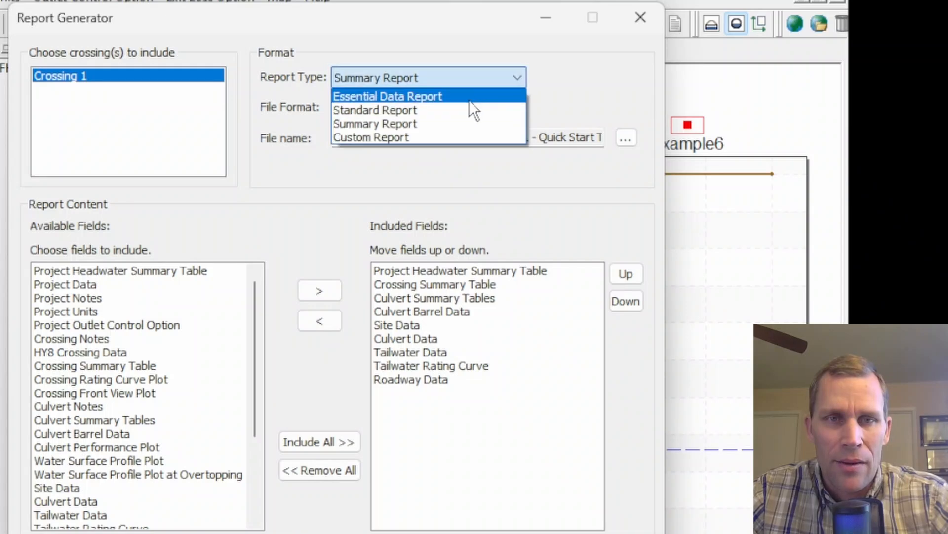
left_click(466, 101)
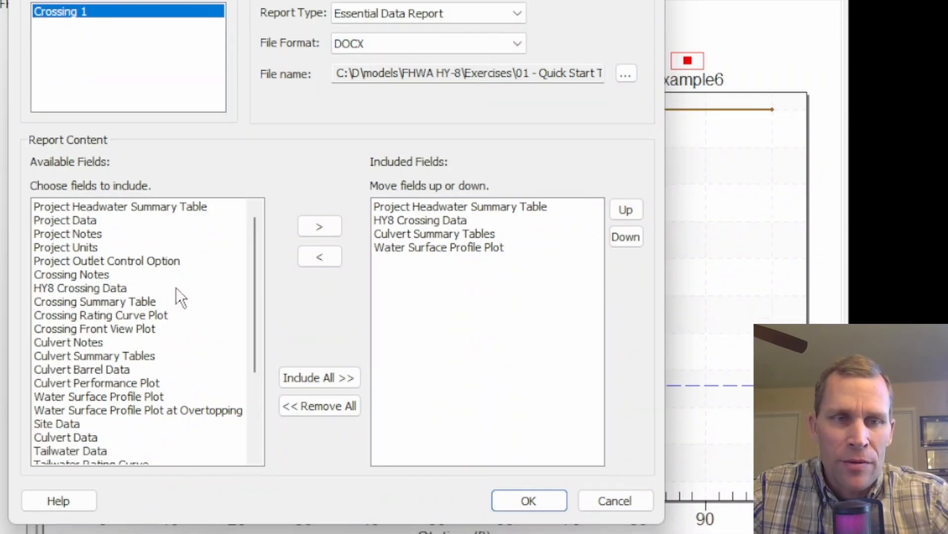
Add the Project Units field to the report's included fields and remove it again.
left_click_drag(256, 231, 224, 199)
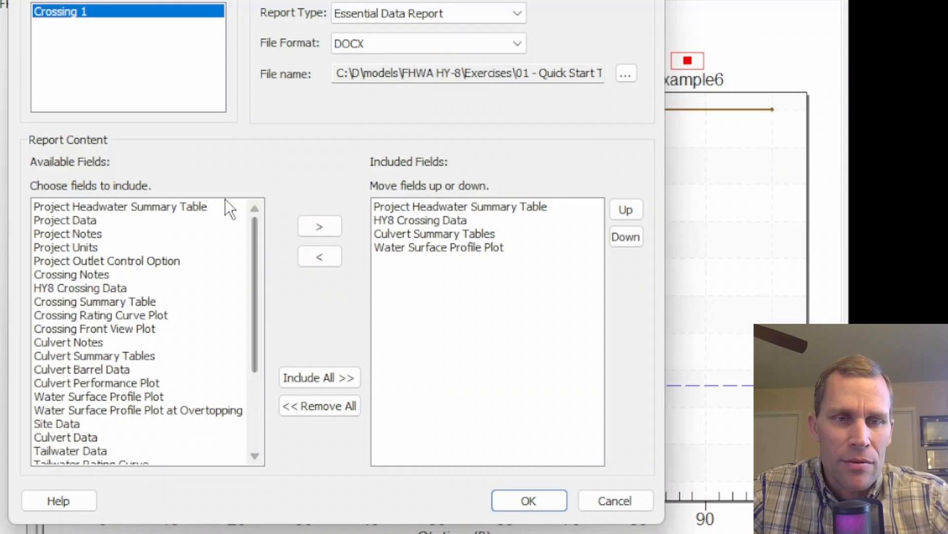
left_click(82, 247)
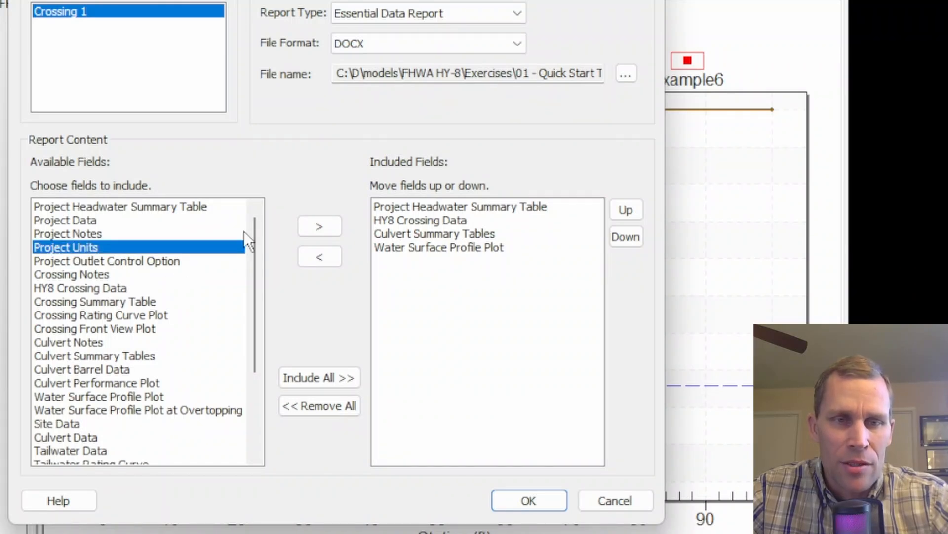
left_click(319, 226)
left_click(406, 261)
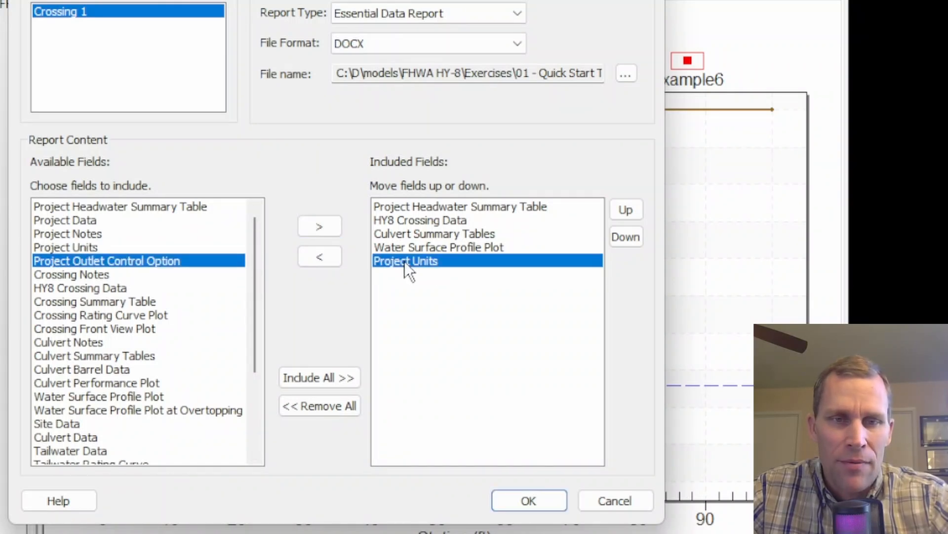
left_click(318, 256)
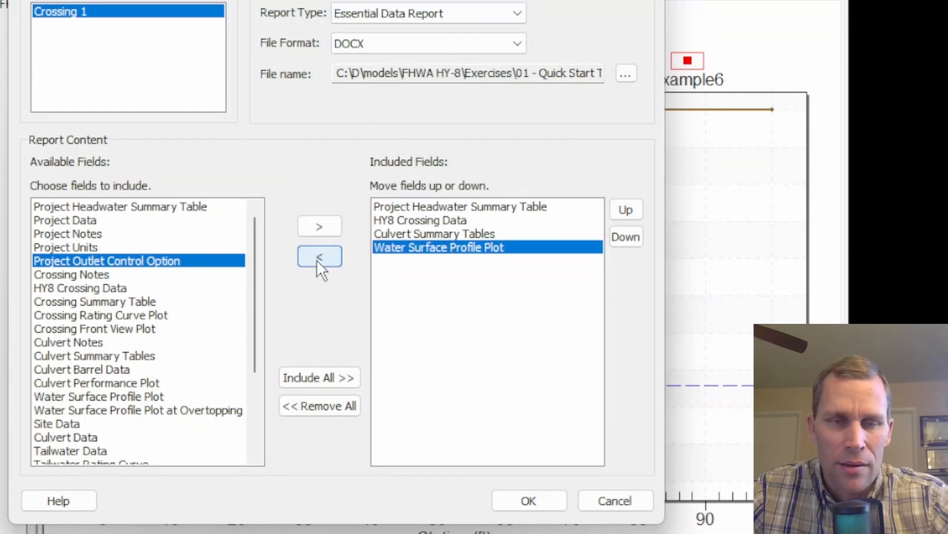
Move the Water Surface Profile Plot field up and back down in the included fields, and generate the Essential Data Report as DOCX.
left_click(421, 223)
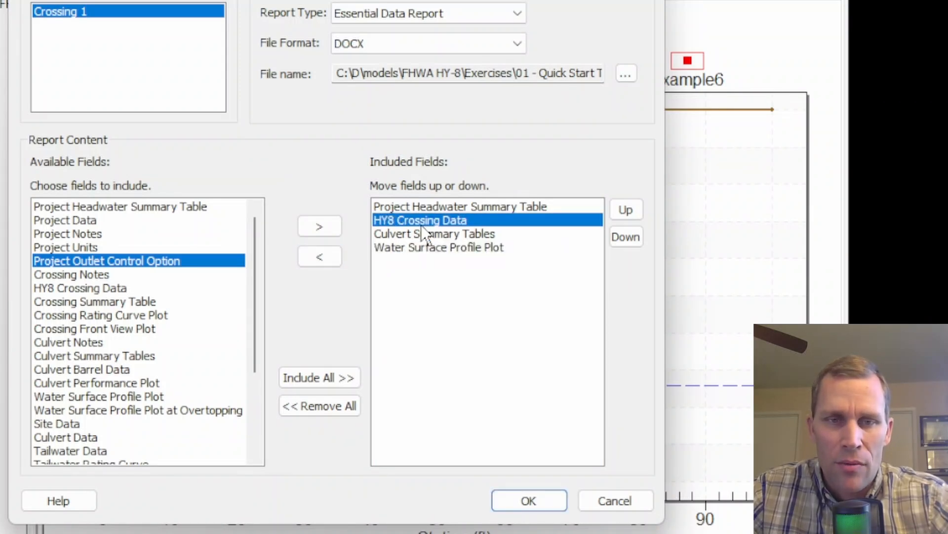
left_click(422, 231)
left_click(428, 244)
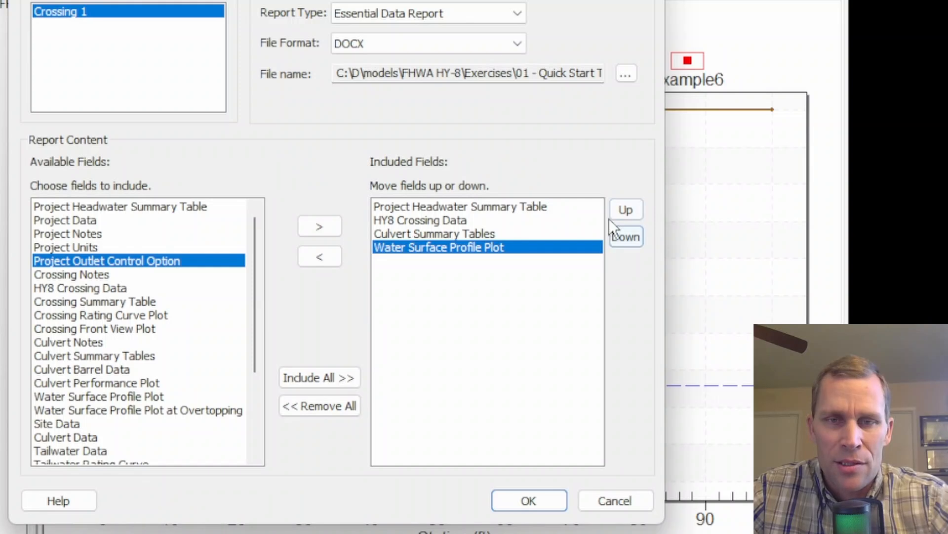
left_click(625, 209)
left_click(626, 234)
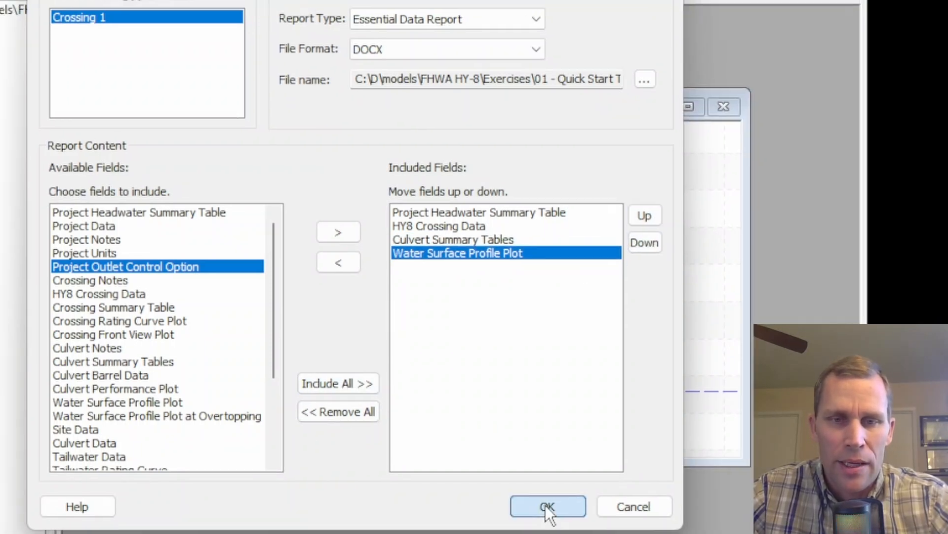
left_click(527, 501)
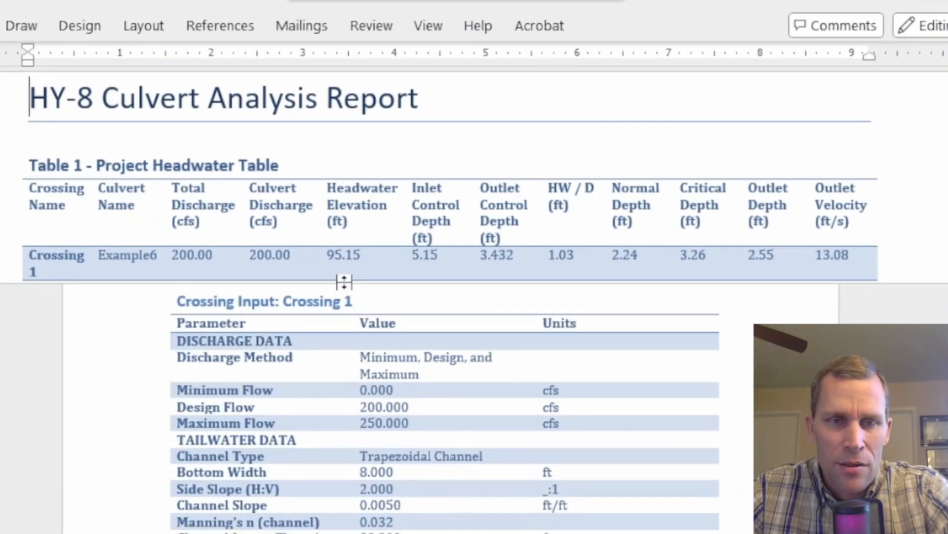
Review the generated Word report's Project Headwater Table, Crossing Input and Culvert Input tables, and Culvert Summary Table for Example6.
double_click(907, 280)
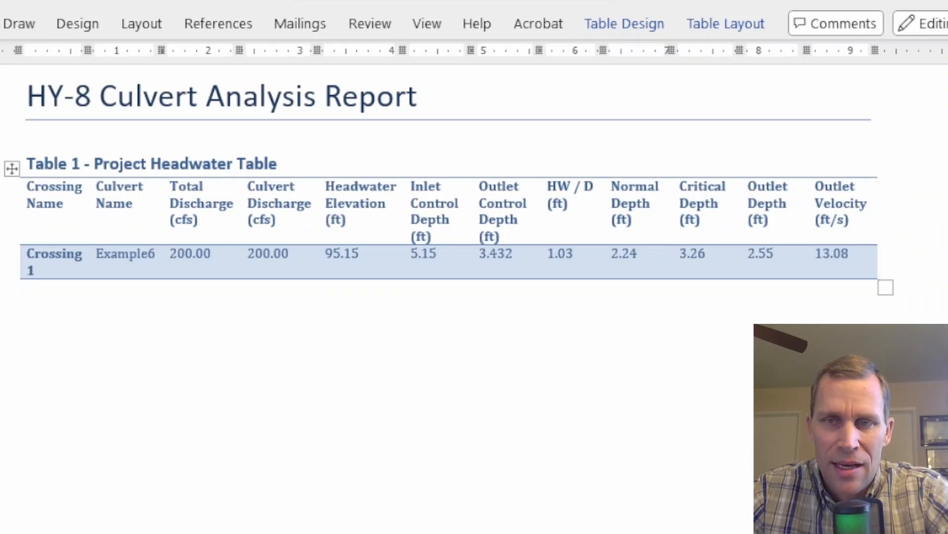
scroll(449, 296, "down", 10)
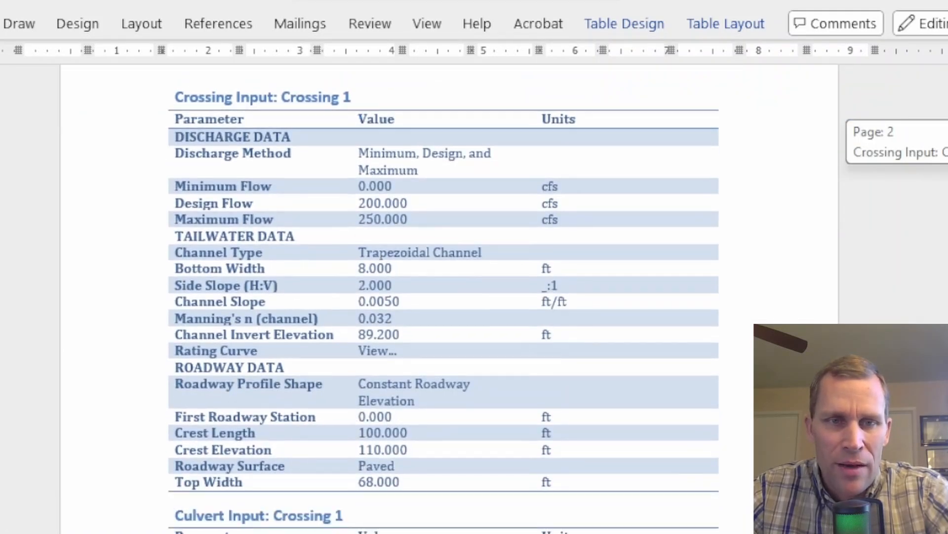
scroll(546, 196, "up", 3)
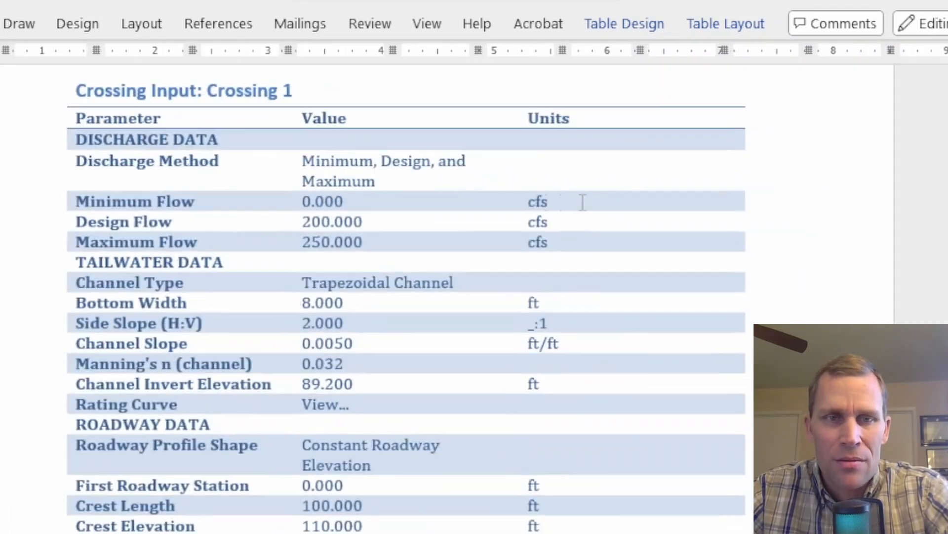
scroll(288, 186, "down", 10)
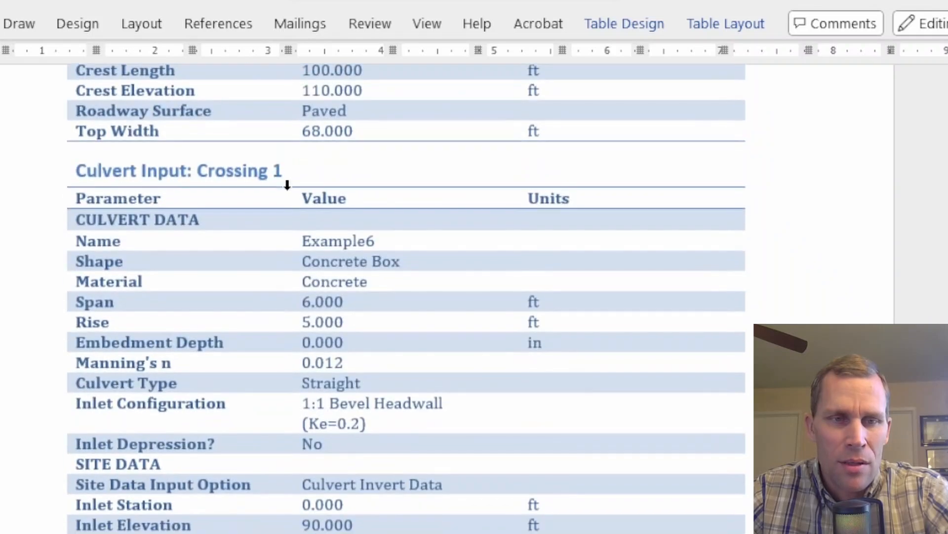
scroll(333, 222, "down", 10)
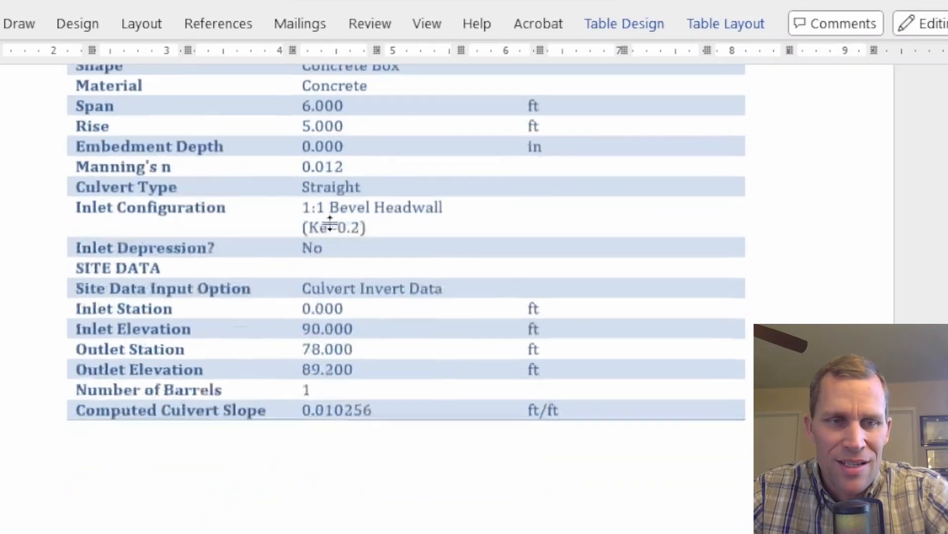
scroll(372, 223, "down", 3)
scroll(374, 213, "up", 1)
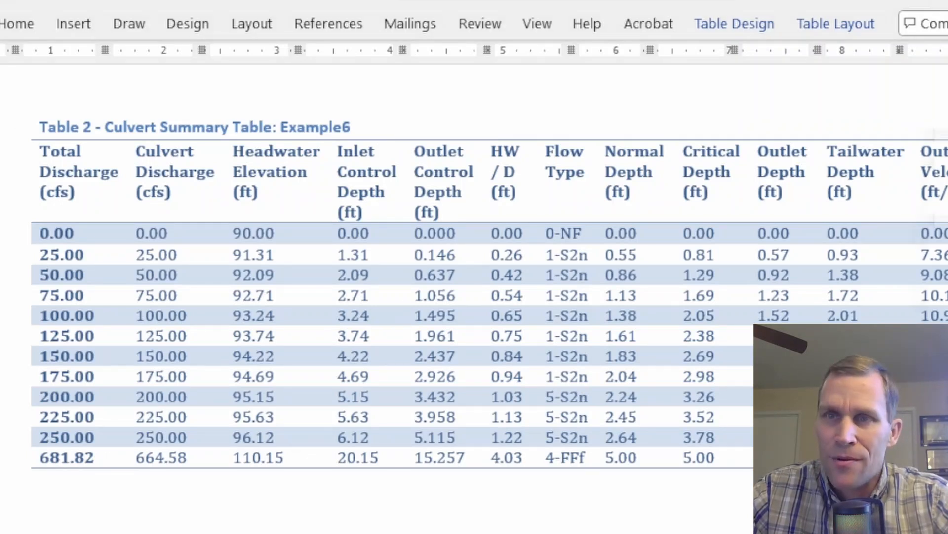
Switch to the HY-8 QuickTutorial PDF, review report steps 30 to 32 and section 2.6 Getting Help, and return to the cover page.
left_click_drag(938, 49, 396, 4)
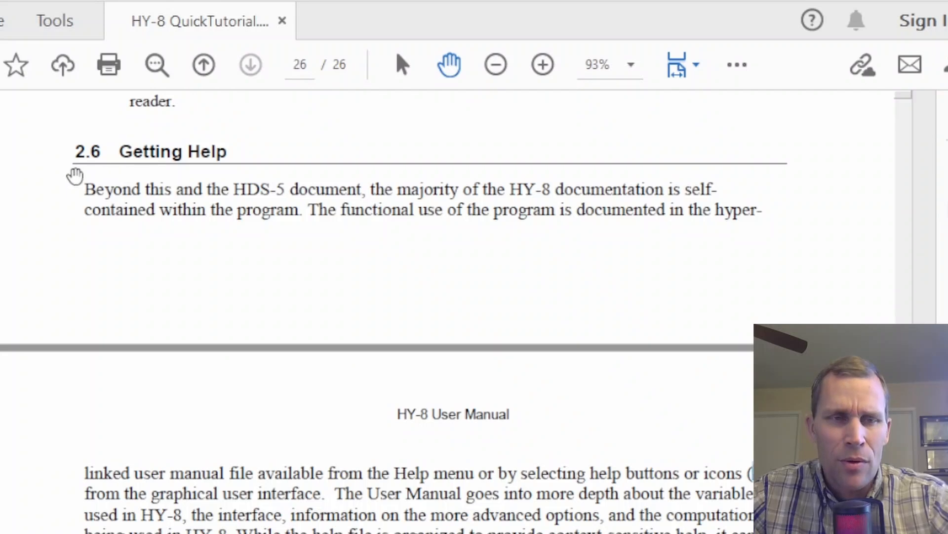
scroll(307, 254, "up", 12)
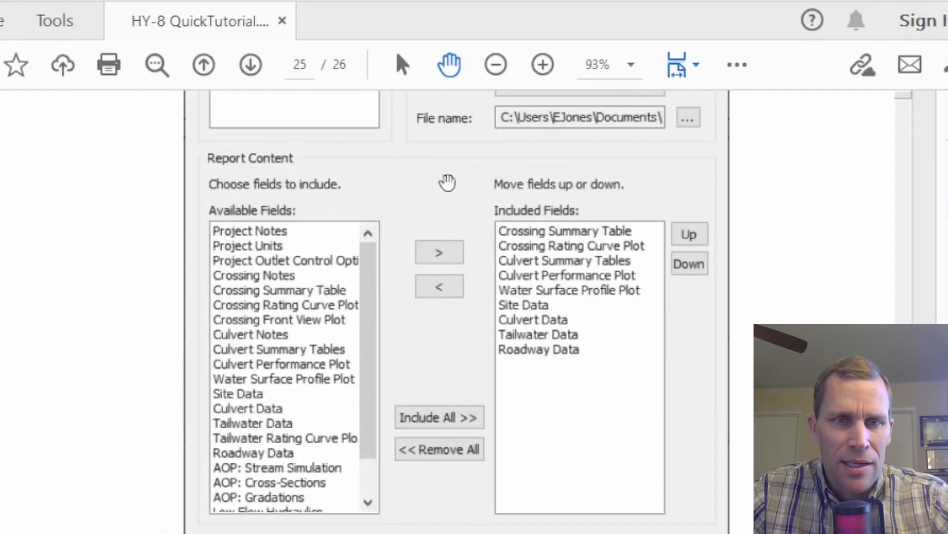
scroll(400, 228, "down", 8)
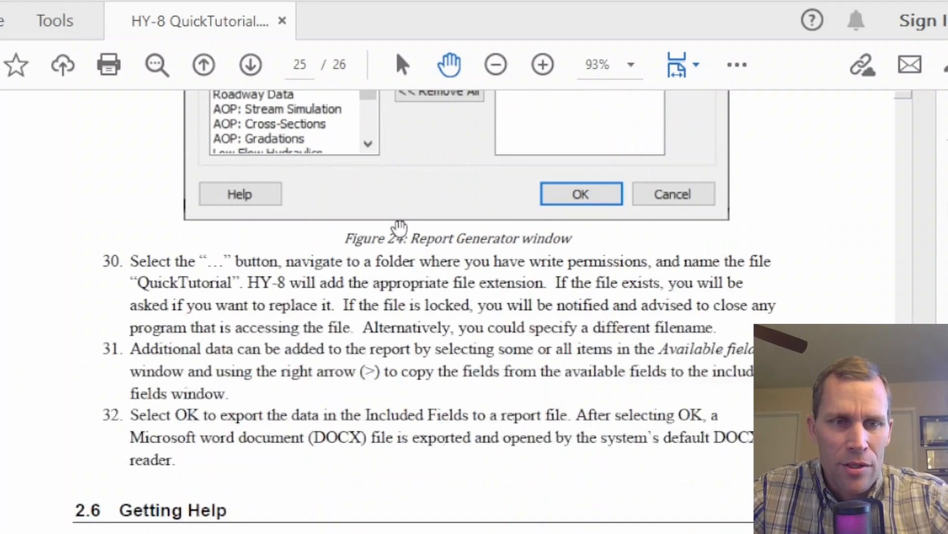
scroll(399, 227, "down", 8)
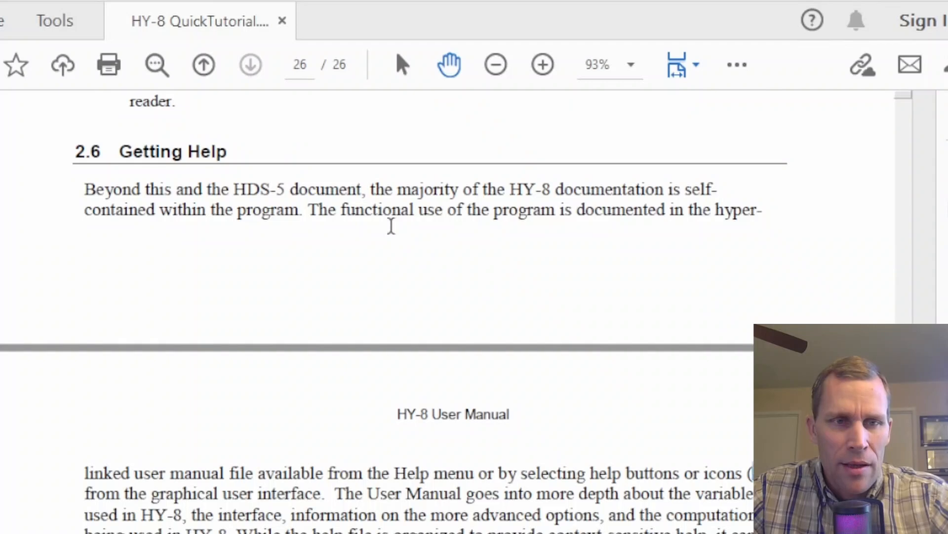
scroll(391, 226, "down", 9)
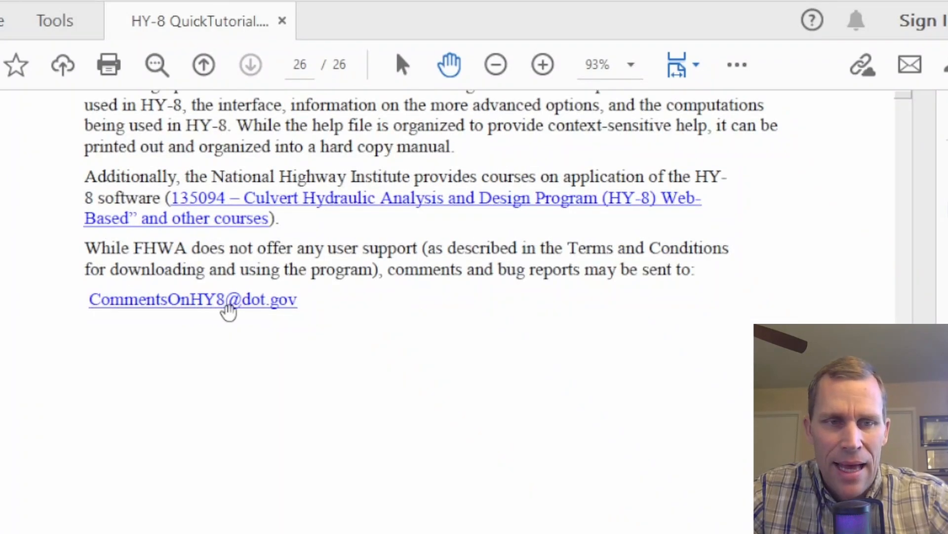
scroll(232, 312, "down", 1)
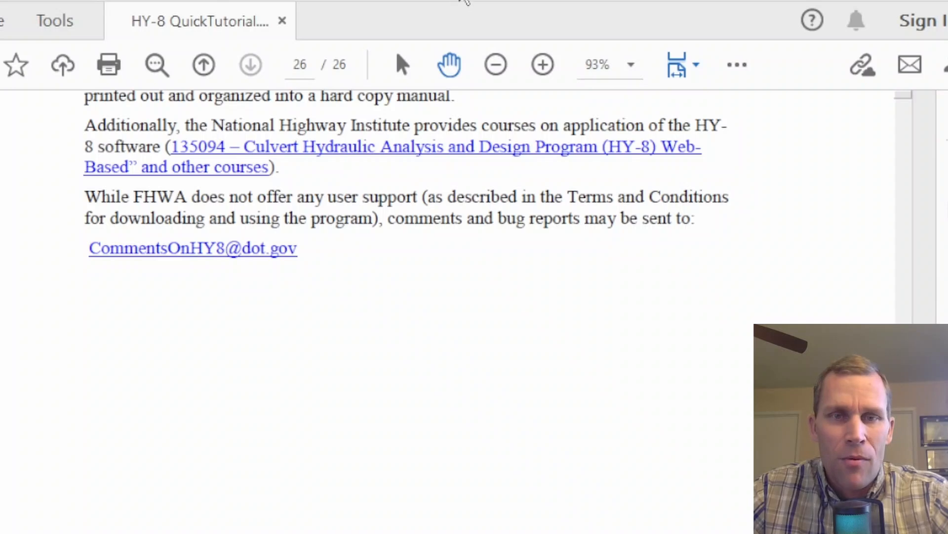
left_click_drag(904, 518, 915, 121)
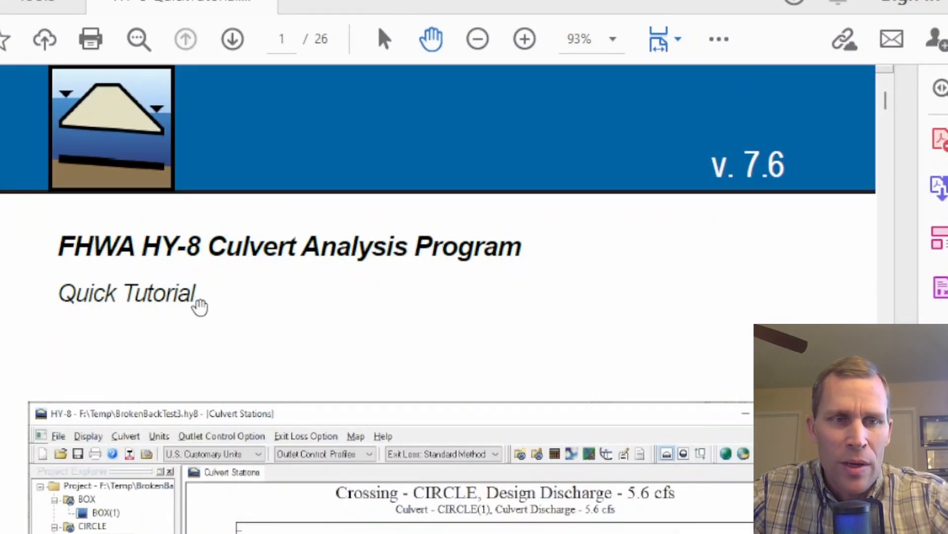
Switch back to HY-8 and open the HY-8 Quick Start Documentation.
key("alt+Tab")
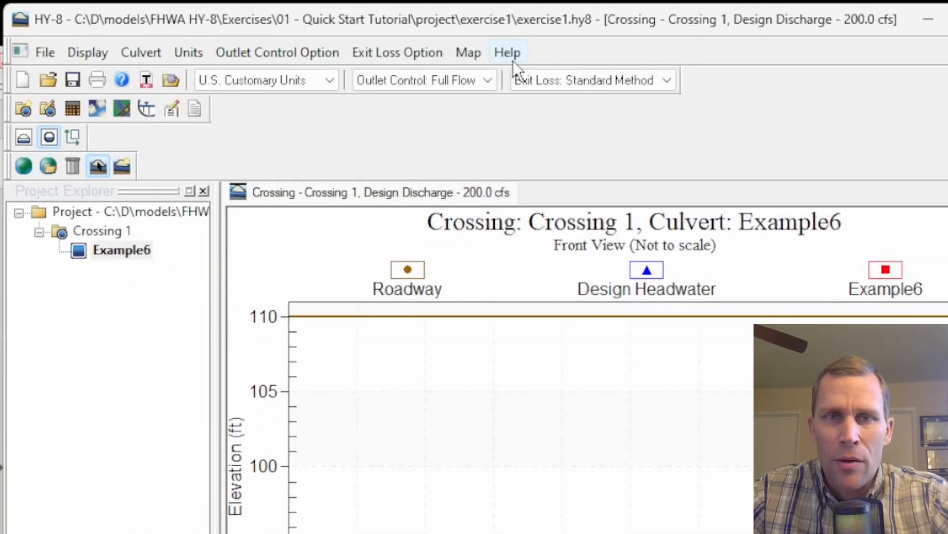
left_click(507, 60)
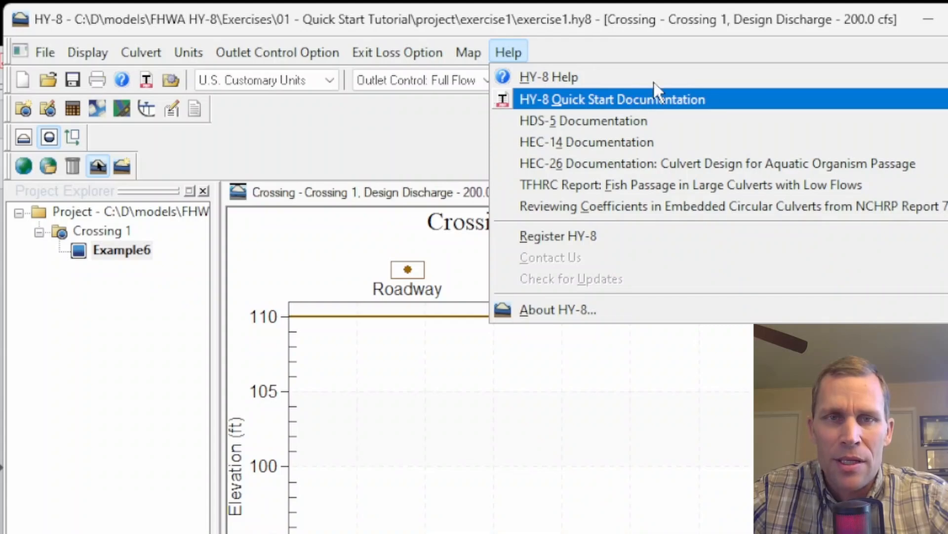
left_click(657, 96)
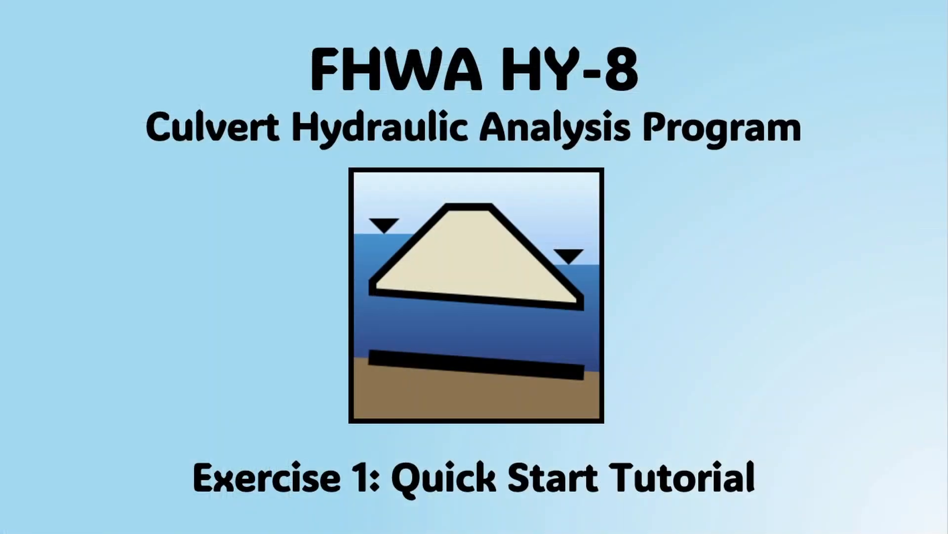